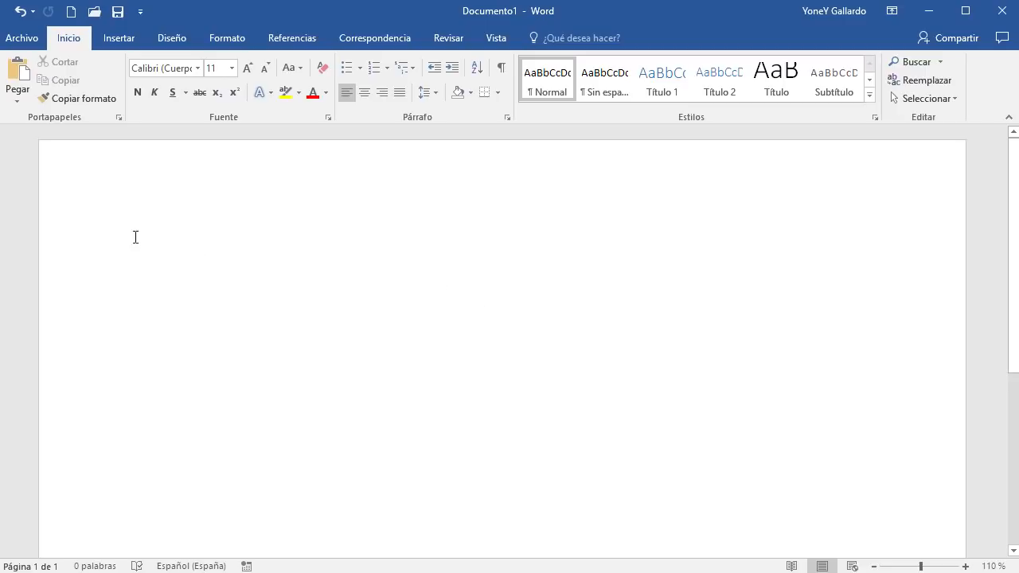
- Insert a Diseño radial SmartArt graphic from the Ciclo category into the blank document
{"action": "left_click", "coordinate": [112, 41]}
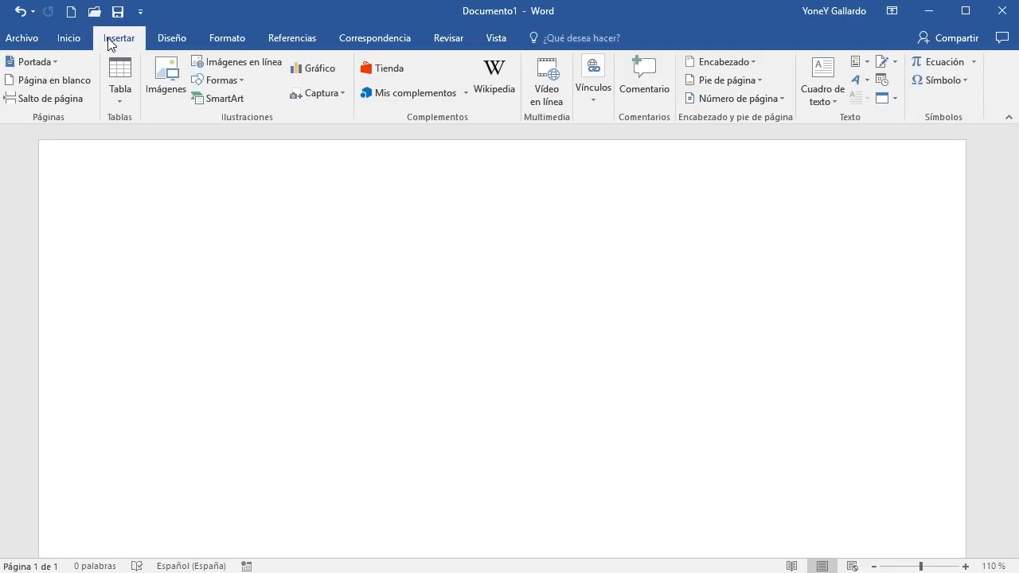
{"action": "left_click", "coordinate": [221, 100]}
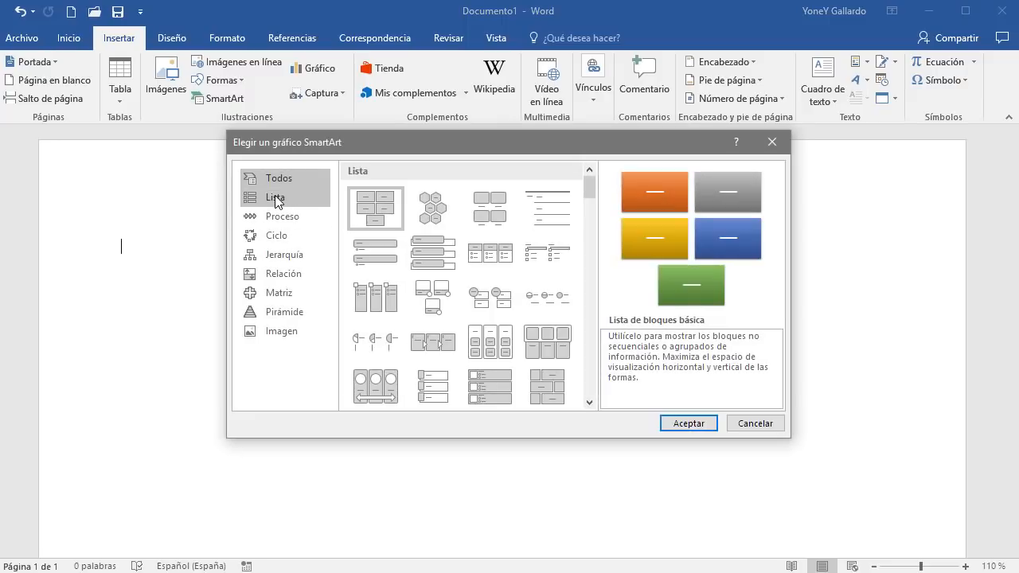
{"action": "left_click", "coordinate": [277, 238]}
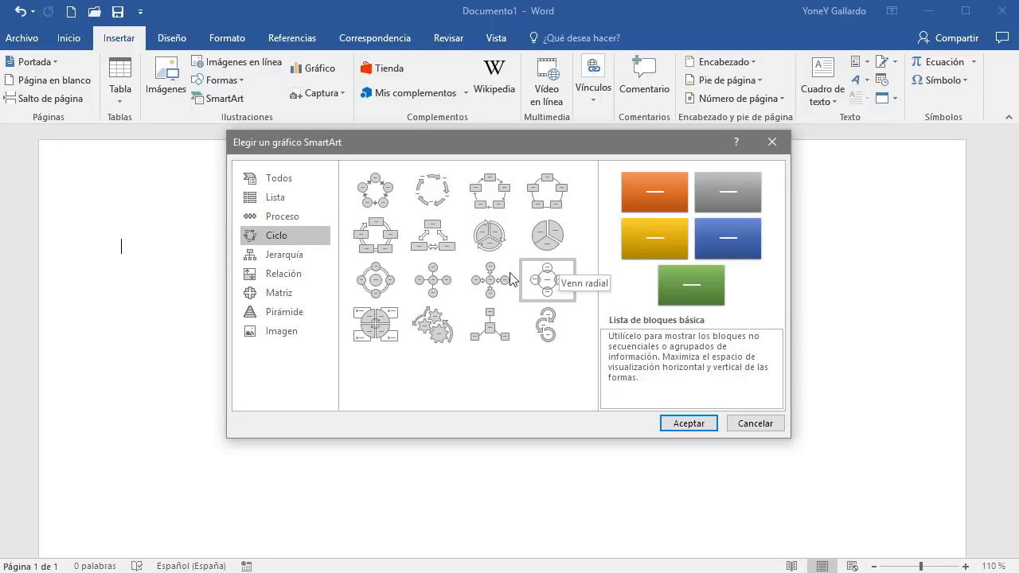
{"action": "left_click", "coordinate": [504, 329]}
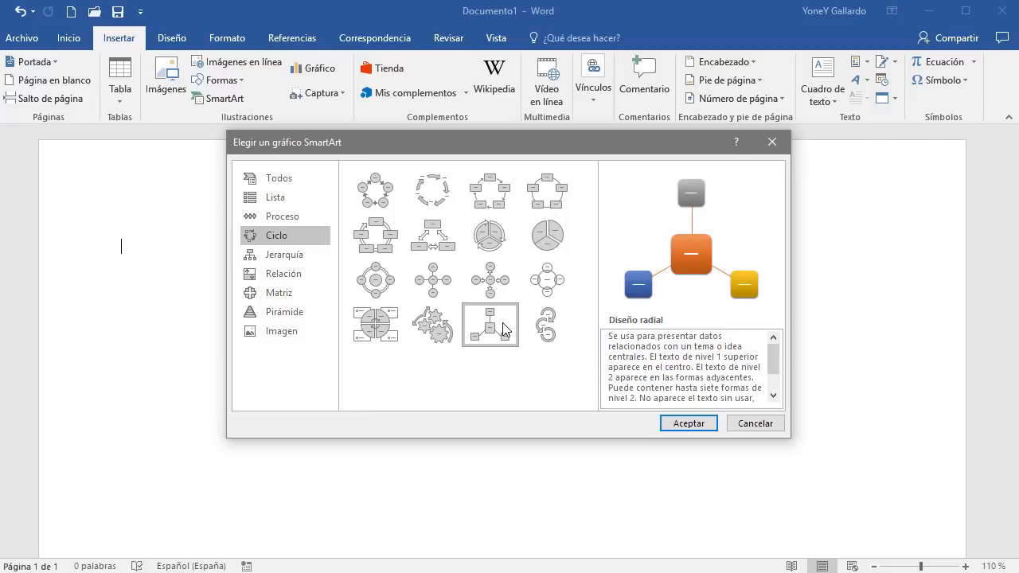
{"action": "left_click", "coordinate": [679, 427]}
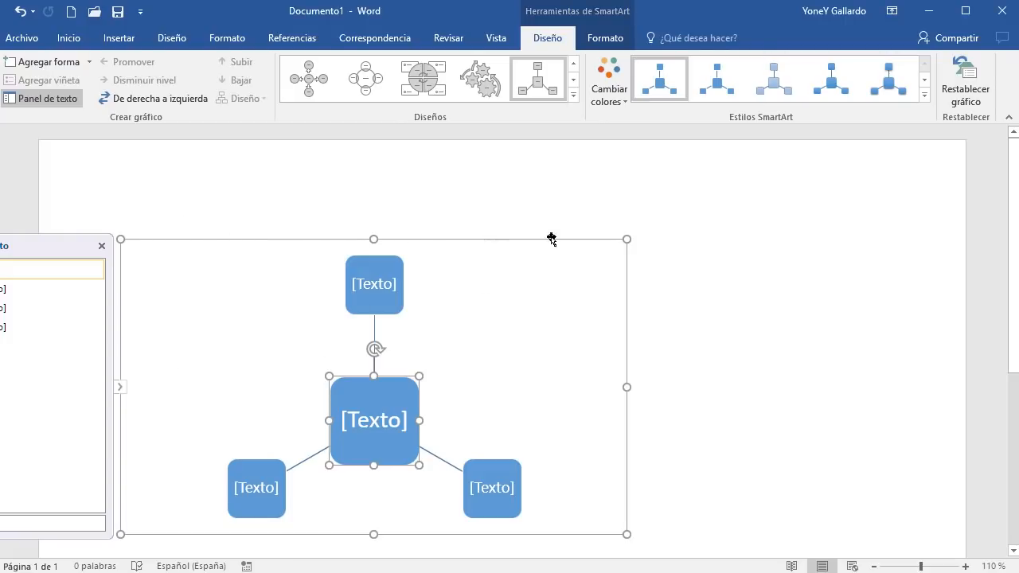
- Set the SmartArt graphic's text wrapping to in front of text and move it to the right side of the page
{"action": "left_click", "coordinate": [649, 235]}
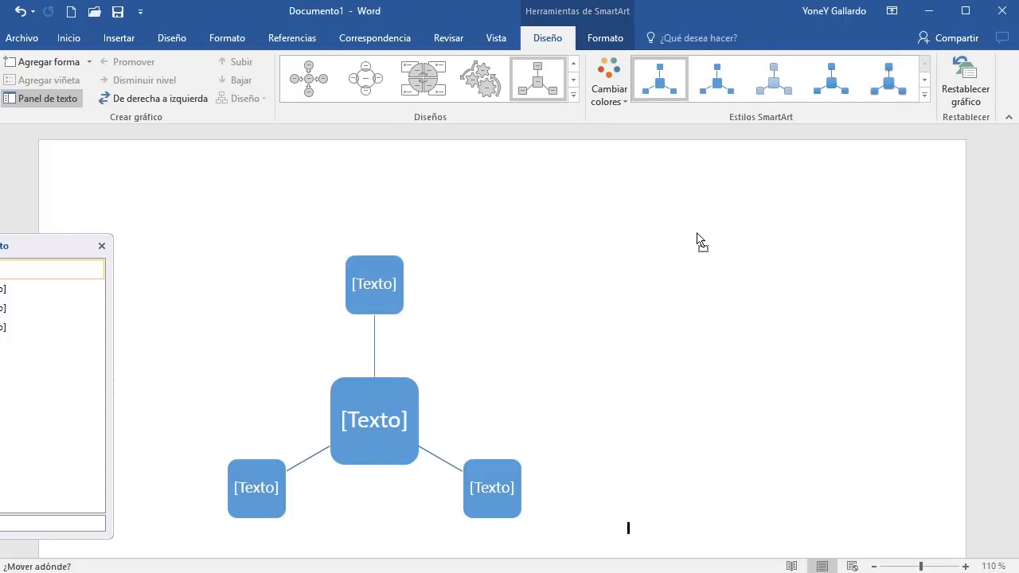
{"action": "left_click", "coordinate": [483, 295]}
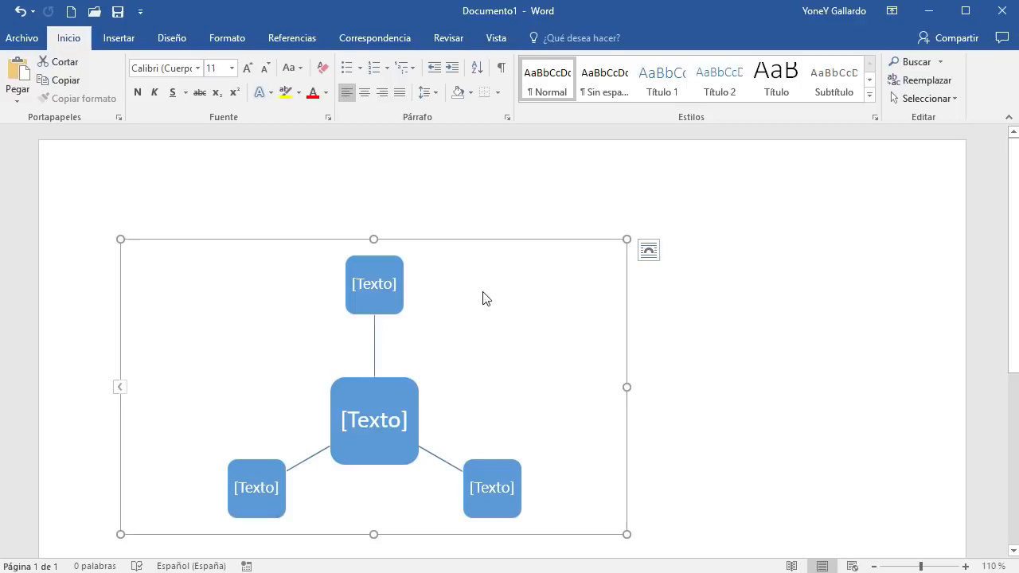
{"action": "left_click", "coordinate": [522, 239]}
{"action": "left_click", "coordinate": [650, 252]}
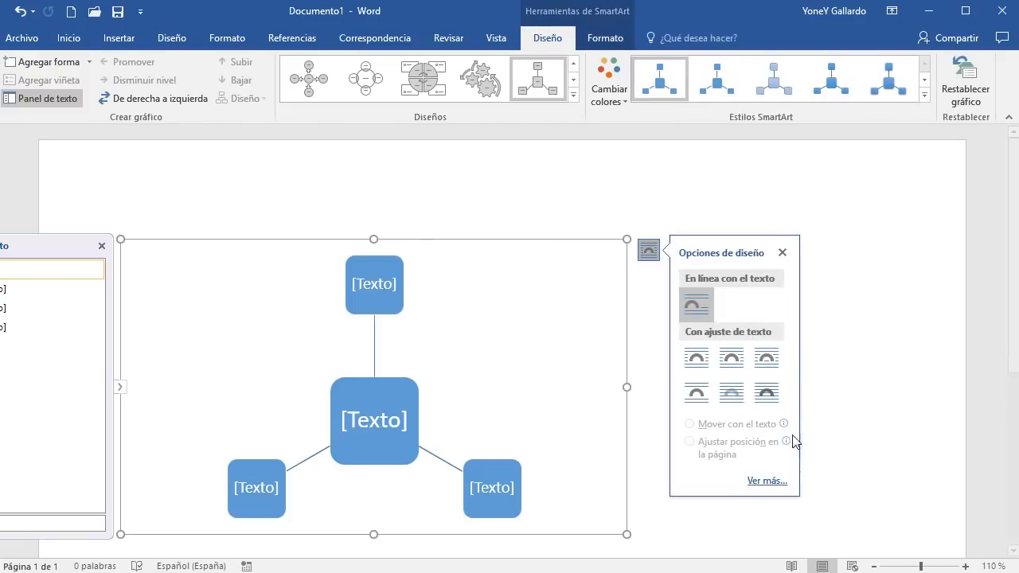
{"action": "left_click", "coordinate": [775, 395]}
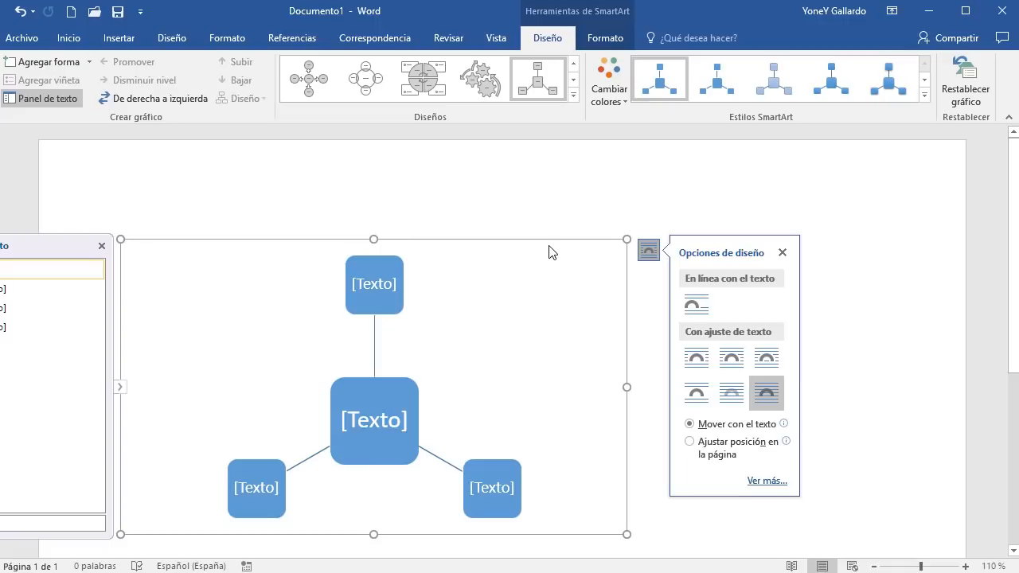
{"action": "left_click_drag", "start_coordinate": [550, 240], "coordinate": [833, 234]}
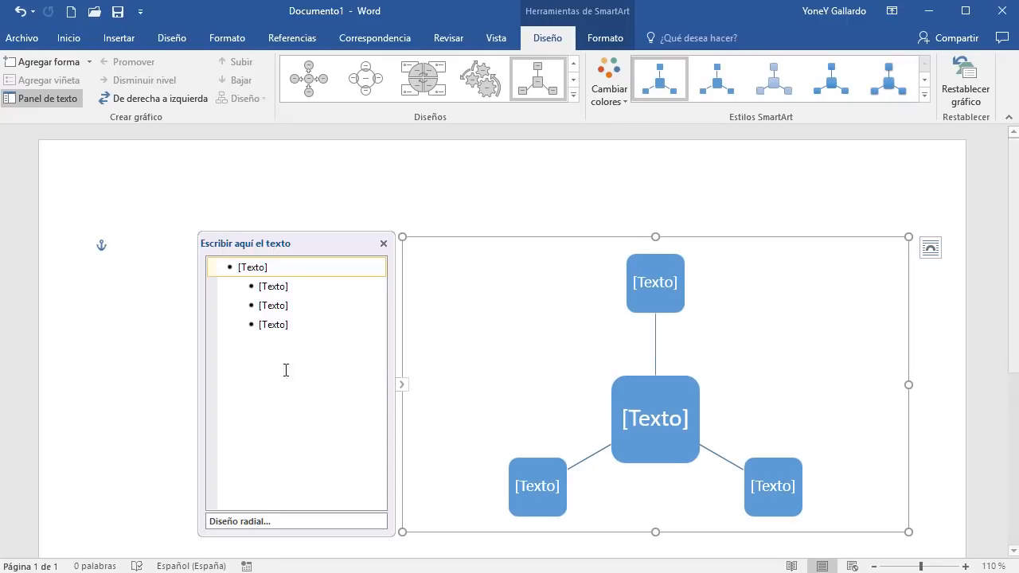
- Clear all placeholder entries of the radial diagram and label its central shape MAPA MENTAL
{"action": "left_click", "coordinate": [311, 326]}
{"action": "left_click", "coordinate": [265, 277], "text": "shift"}
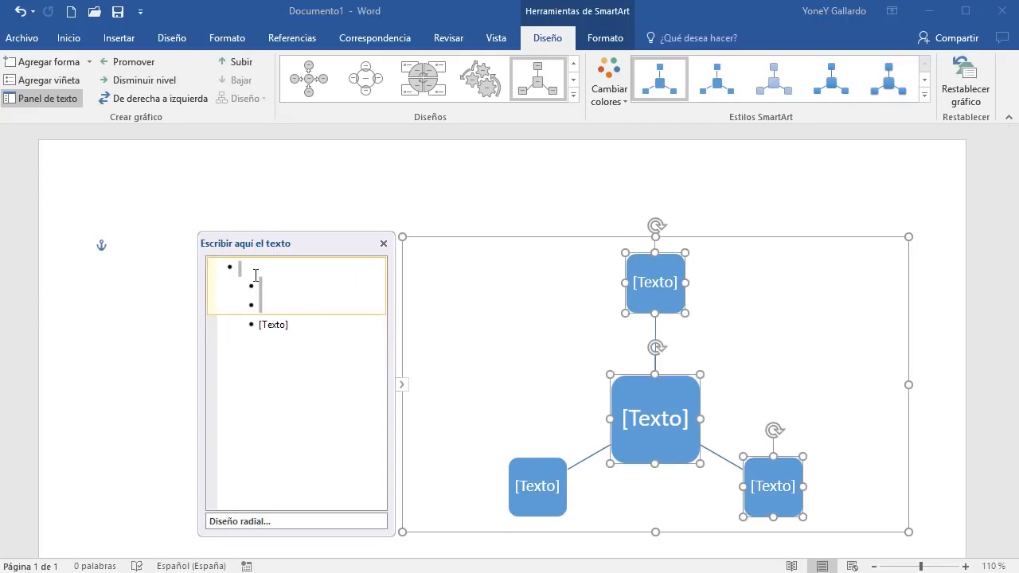
{"action": "key", "text": "Delete"}
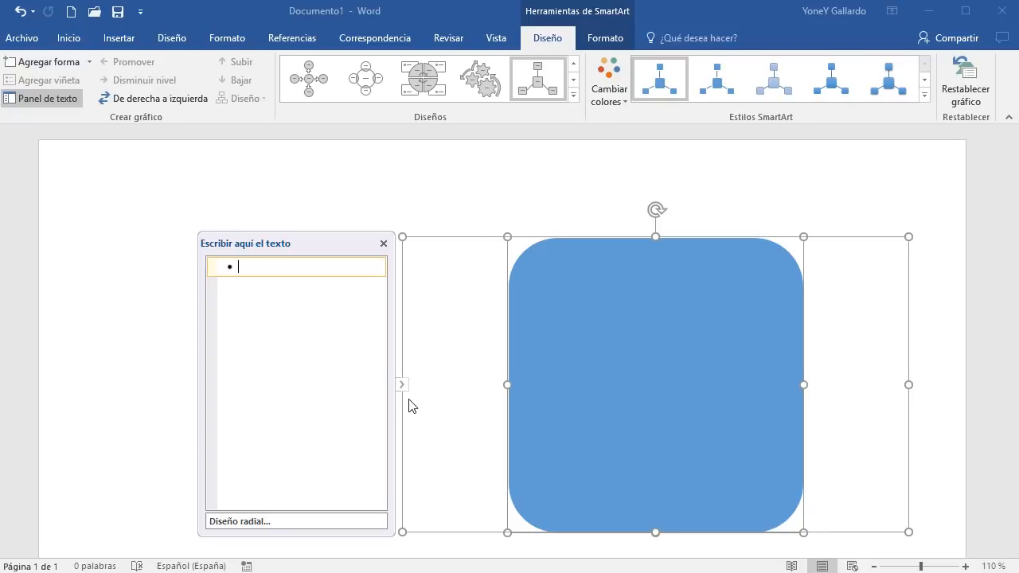
{"action": "type", "text": "MAPA MENTAL"}
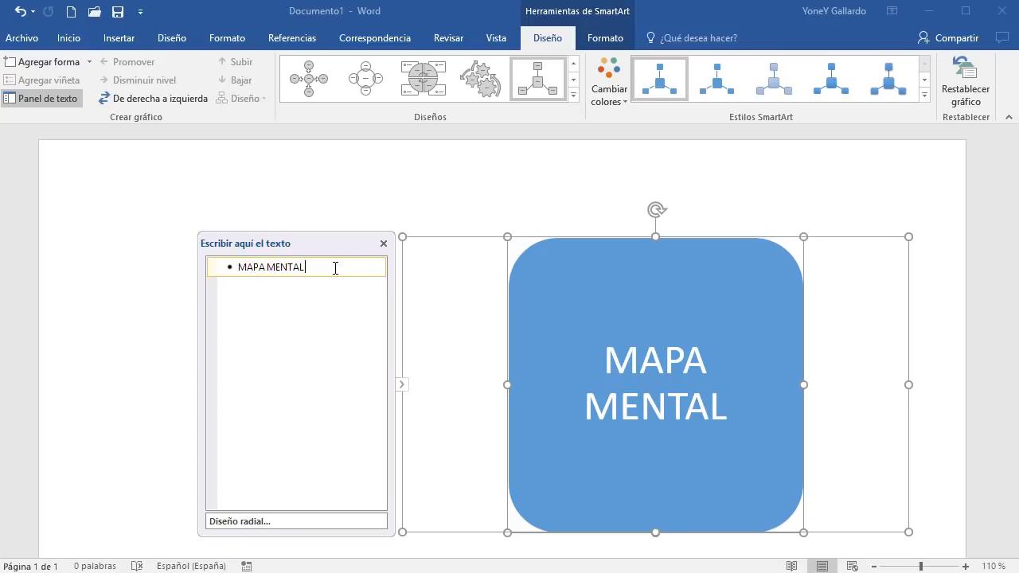
- Add a first second-level branch under MAPA MENTAL and label it DECIDIR in capitals
{"action": "key", "text": "Return"}
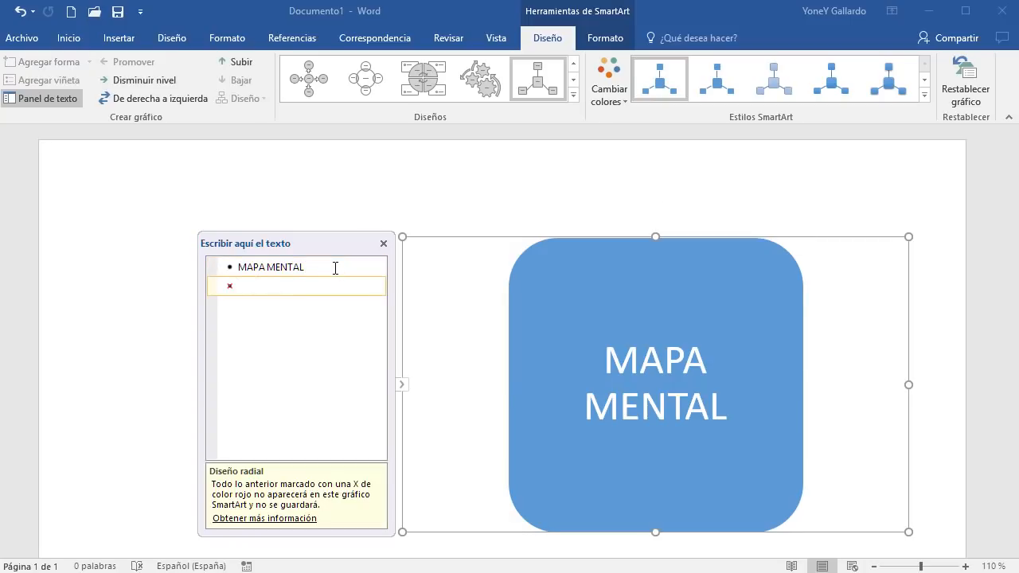
{"action": "key", "text": "Tab"}
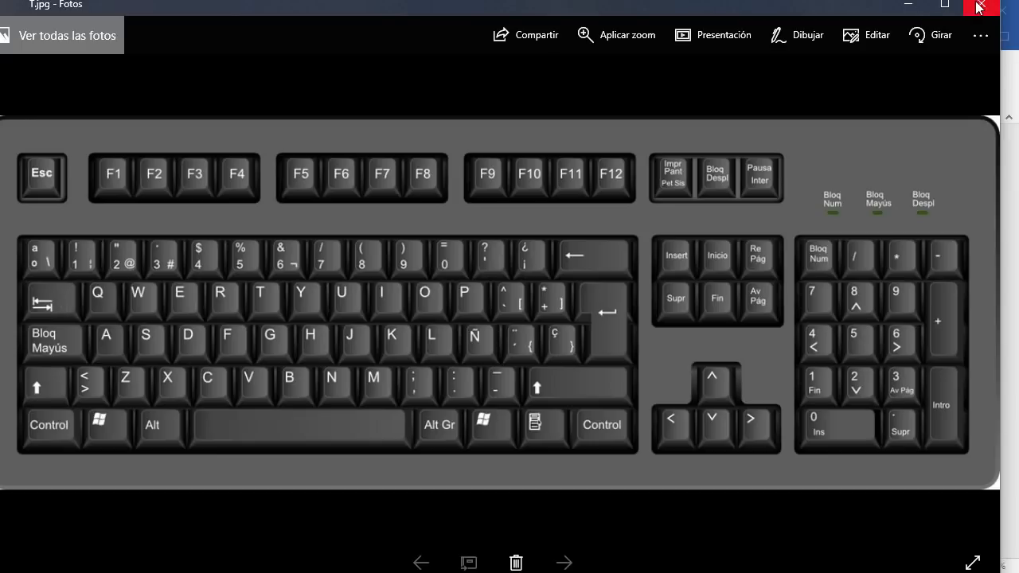
{"action": "left_click", "coordinate": [909, 7]}
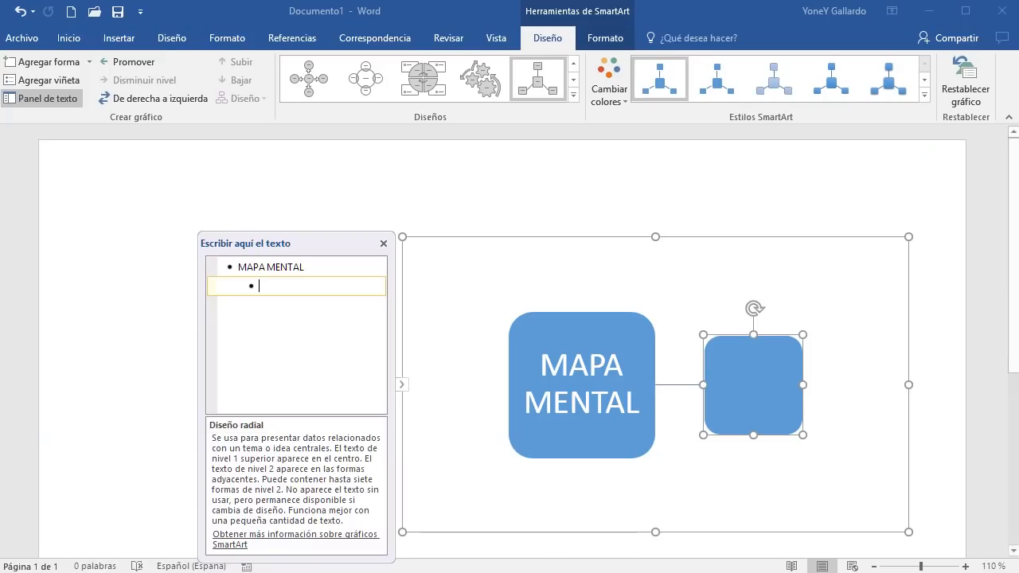
{"action": "left_click", "coordinate": [284, 286]}
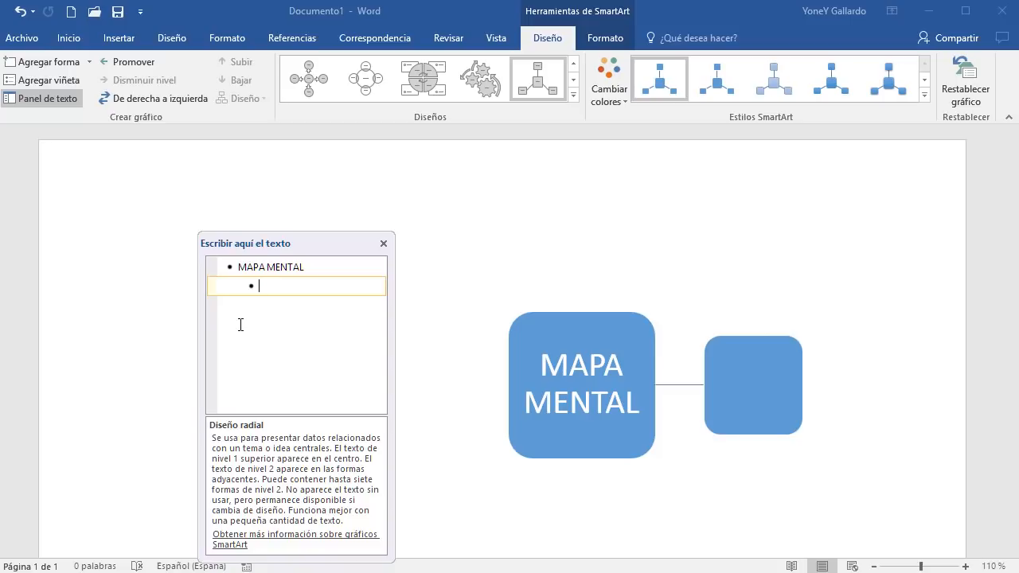
{"action": "type", "text": "Decidir"}
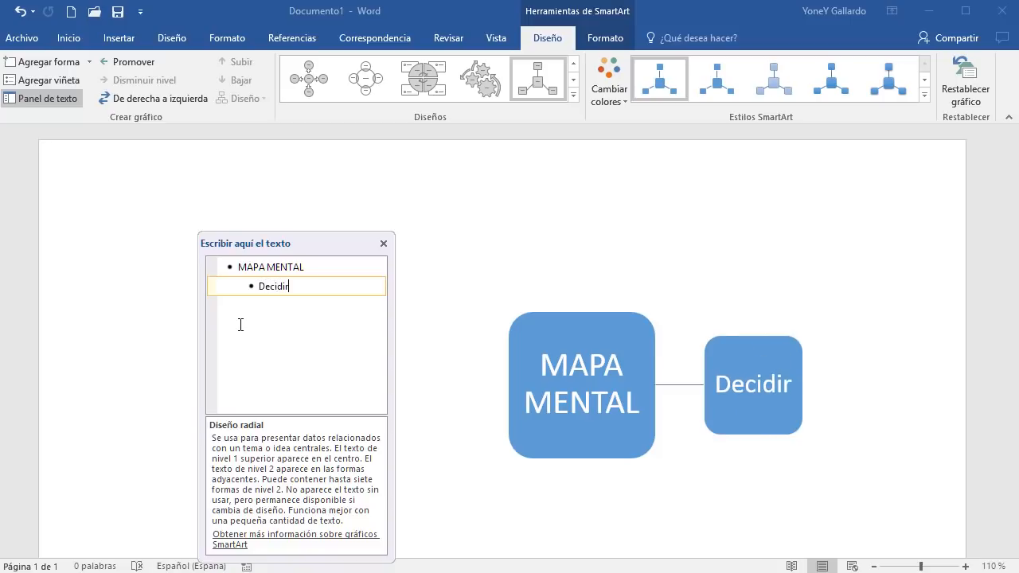
{"action": "key", "text": "shift+Home"}
{"action": "type", "text": "D"}
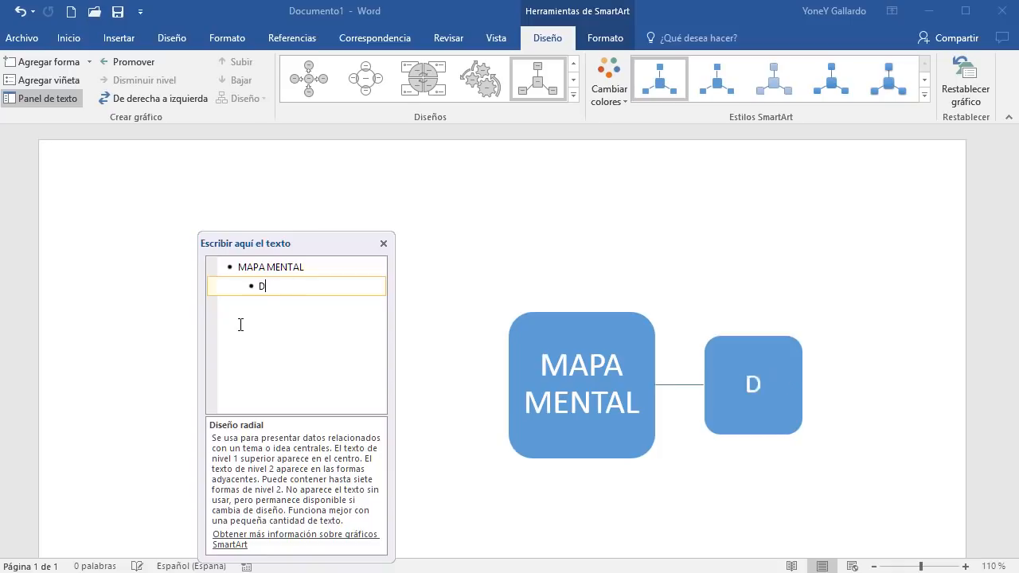
{"action": "type", "text": "ECIDIR"}
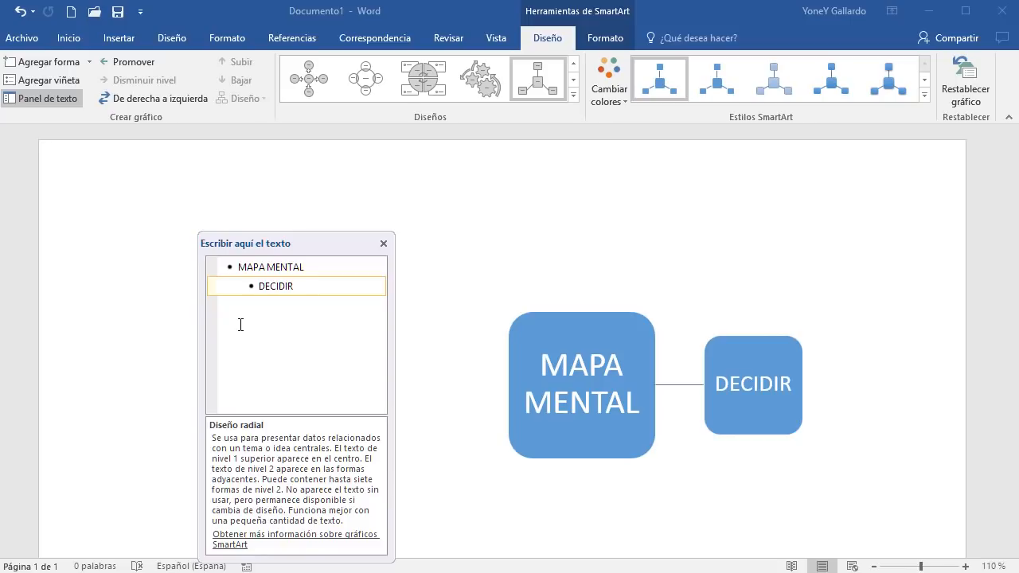
- Add the branches VISIÓN, ESTUDIAR and PLANIFICAR at the same level as DECIDIR
{"action": "key", "text": "Return"}
{"action": "type", "text": "VISI"}
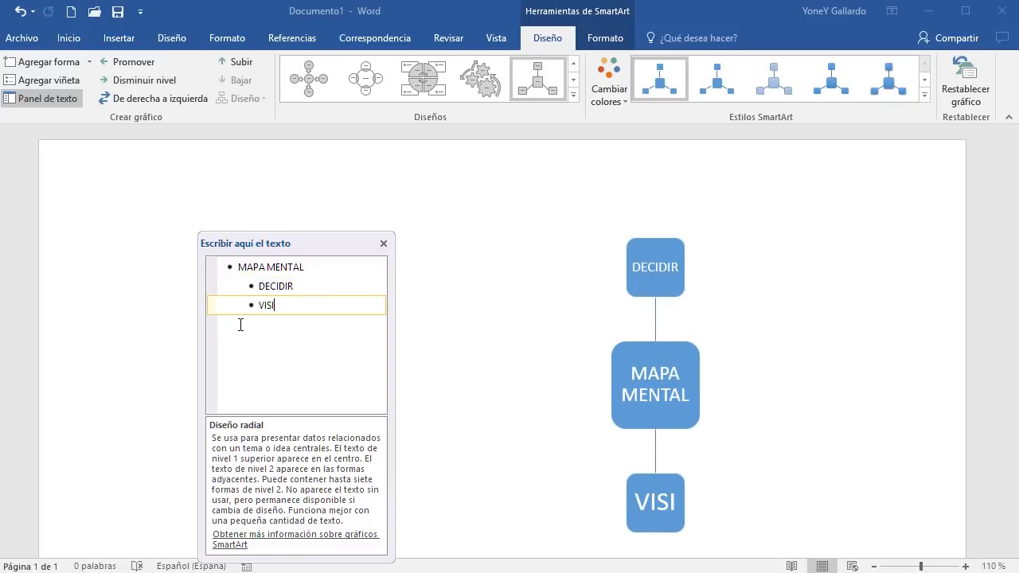
{"action": "type", "text": "ÓN"}
{"action": "key", "text": "Return"}
{"action": "type", "text": "ESTU"}
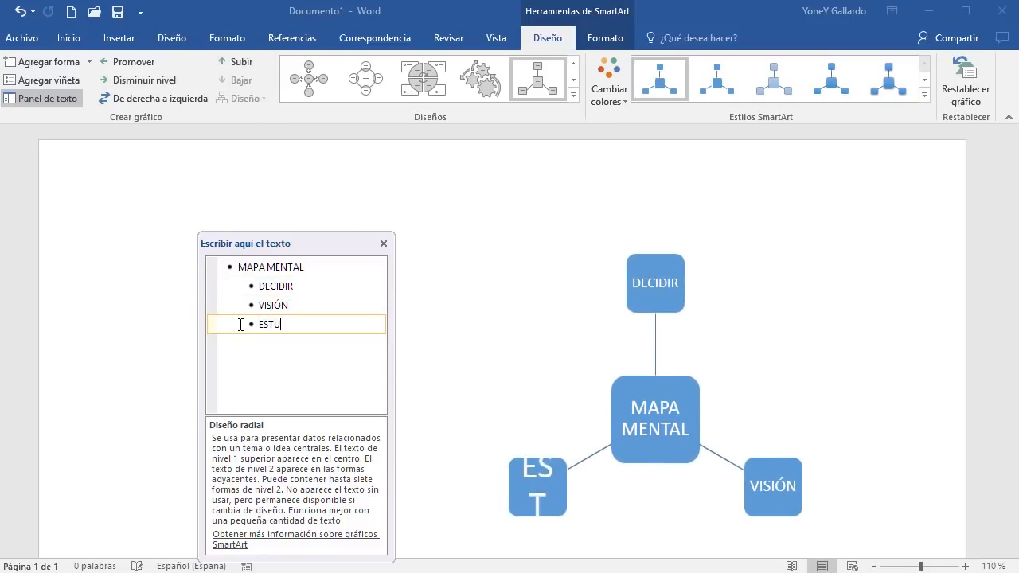
{"action": "type", "text": "DIAR"}
{"action": "key", "text": "Return"}
{"action": "type", "text": "PLANI"}
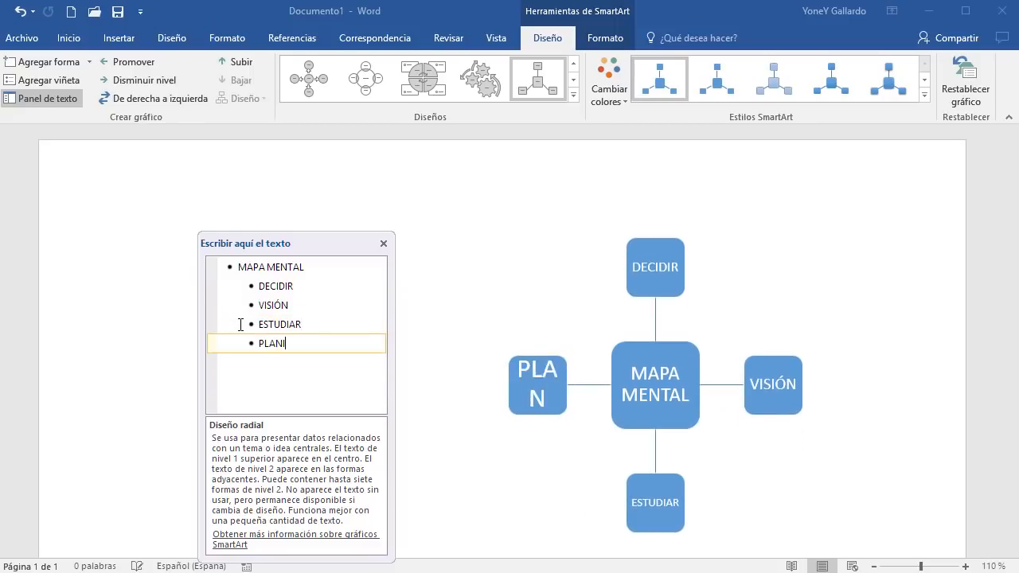
{"action": "type", "text": "FICAR"}
- Add two more second-level branches, CREATIVIDAD and PROYECTOS, after PLANIFICAR
{"action": "key", "text": "Return"}
{"action": "type", "text": "C"}
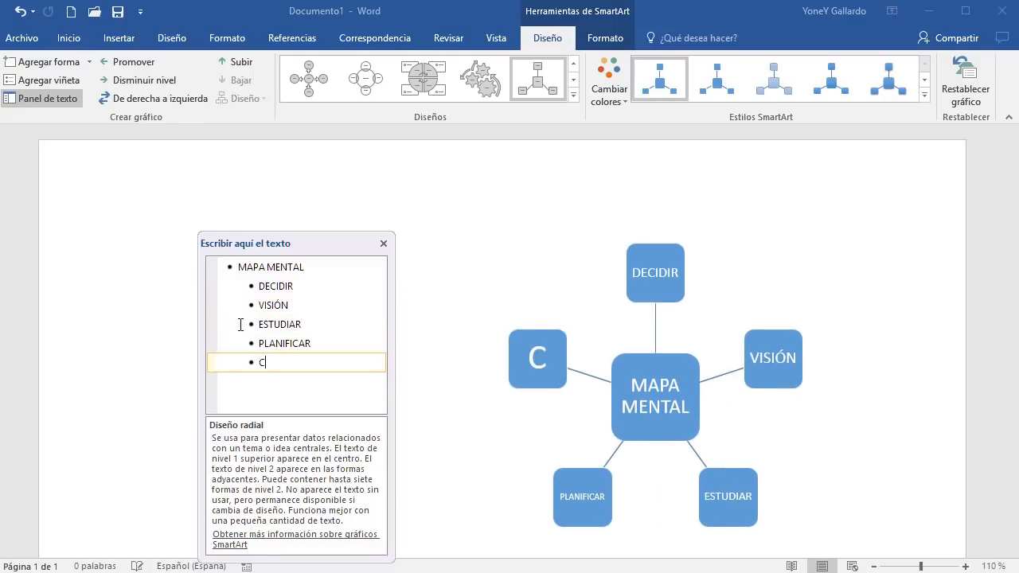
{"action": "type", "text": "REACT"}
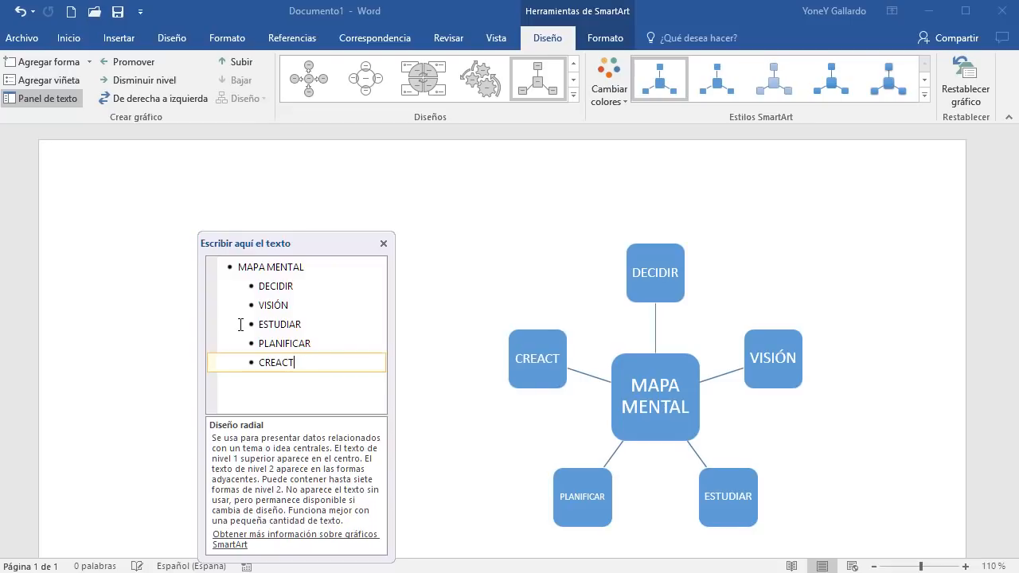
{"action": "key", "text": "BackSpace"}
{"action": "key", "text": "BackSpace"}
{"action": "type", "text": "TIVIDAD"}
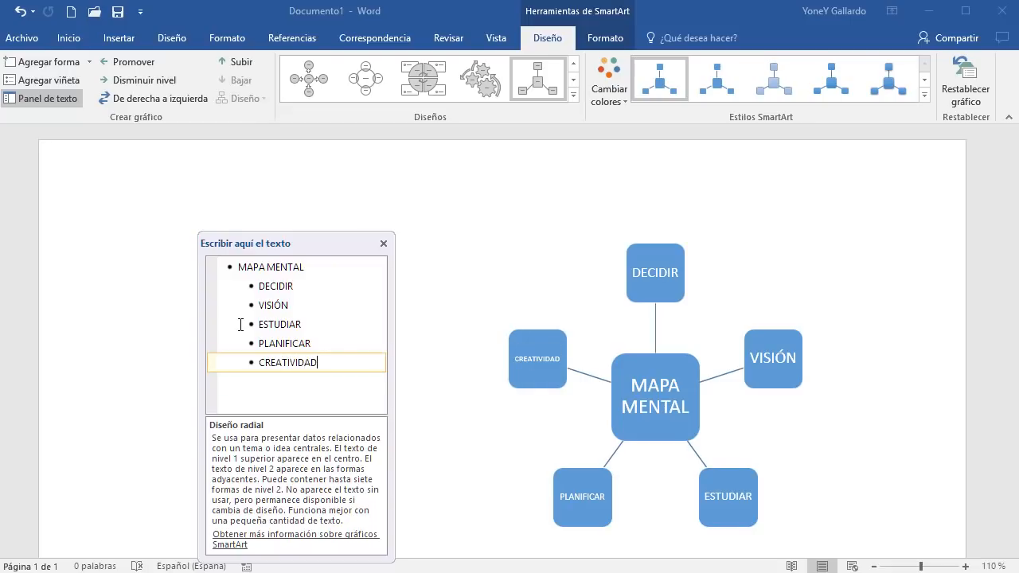
{"action": "key", "text": "Return"}
{"action": "type", "text": "PROYECTOS"}
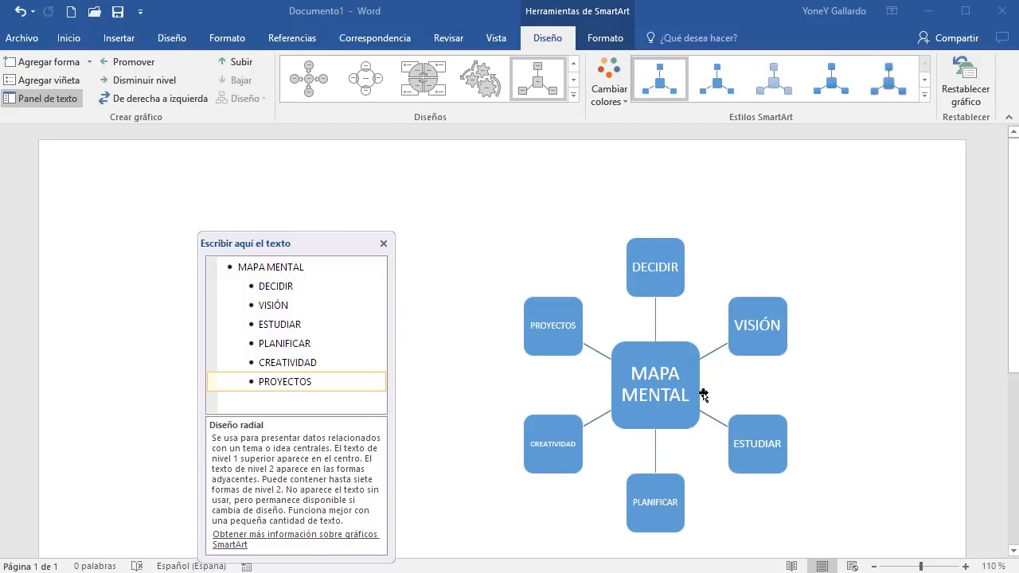
- Add a third-level branch labelled "Comparar" under DECIDIR
{"action": "left_click", "coordinate": [308, 291]}
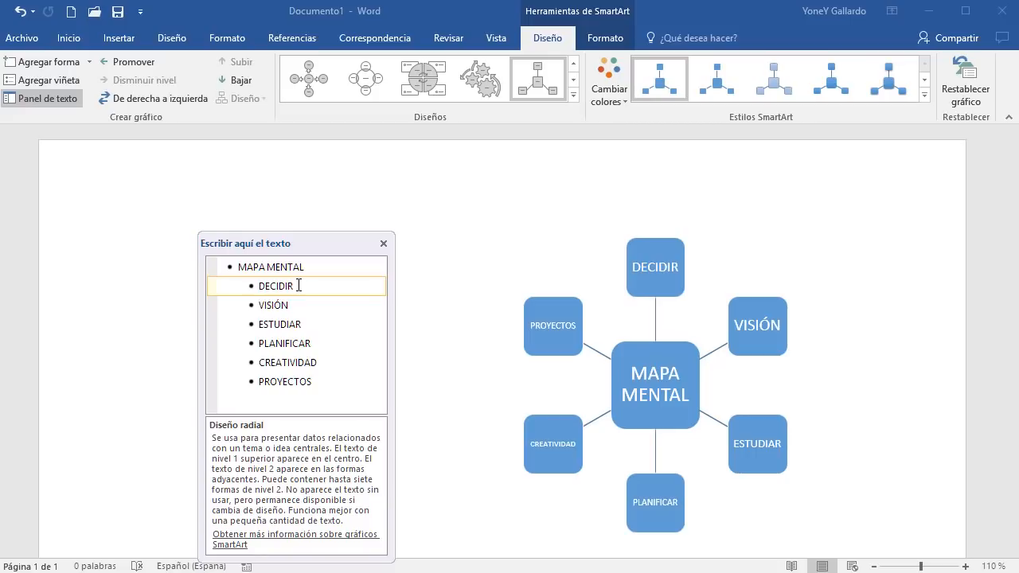
{"action": "key", "text": "Return"}
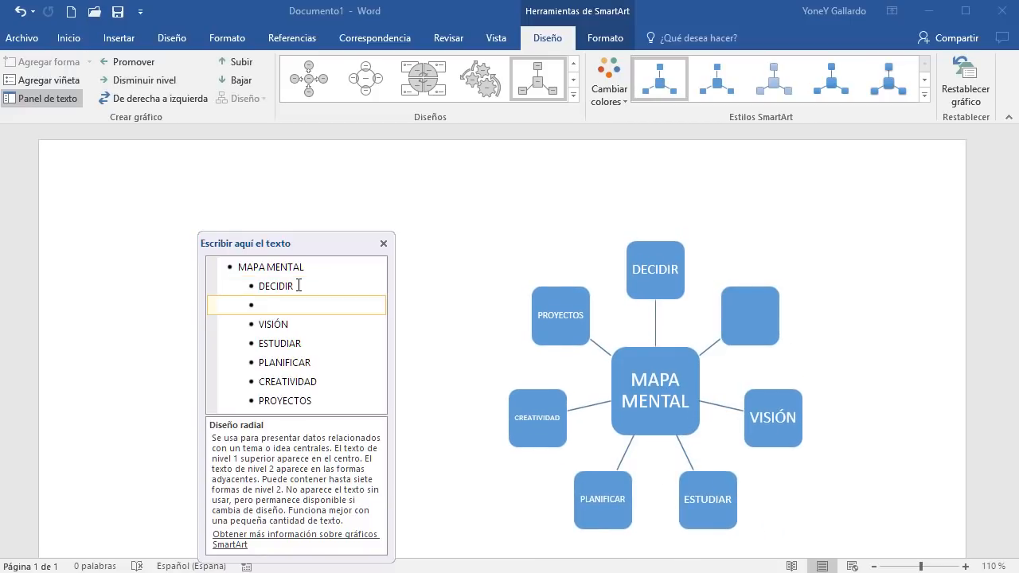
{"action": "key", "text": "Tab"}
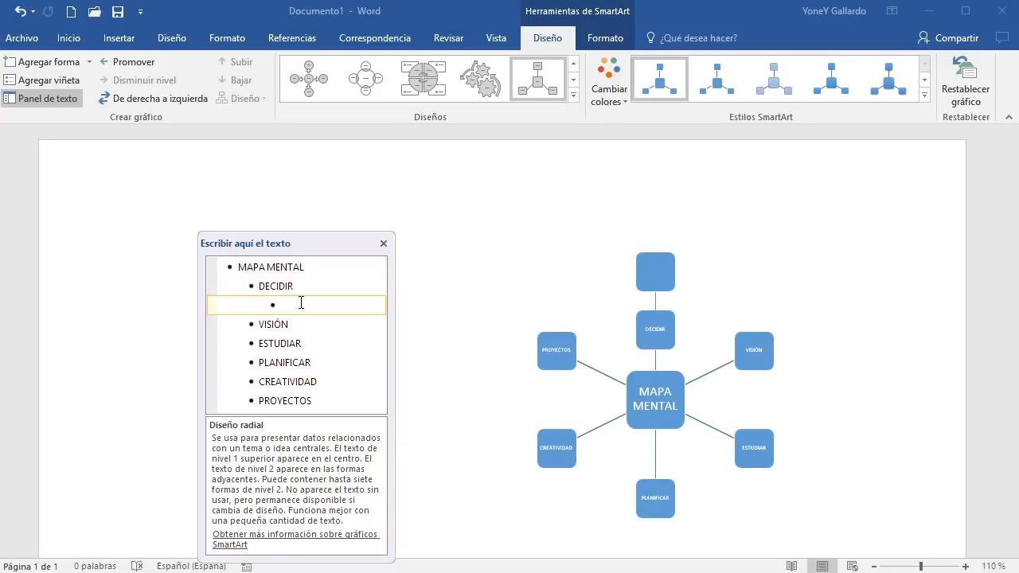
{"action": "type", "text": "cOMPARAR"}
{"action": "key", "text": "BackSpace"}
{"action": "key", "text": "BackSpace"}
{"action": "key", "text": "BackSpace"}
{"action": "key", "text": "BackSpace"}
{"action": "key", "text": "BackSpace"}
{"action": "key", "text": "BackSpace"}
{"action": "key", "text": "BackSpace"}
{"action": "key", "text": "BackSpace"}
{"action": "type", "text": "Comparar"}
- Add the sub-branches "evaluar" and "estrategias" under DECIDIR, following "Comparar"
{"action": "key", "text": "Return"}
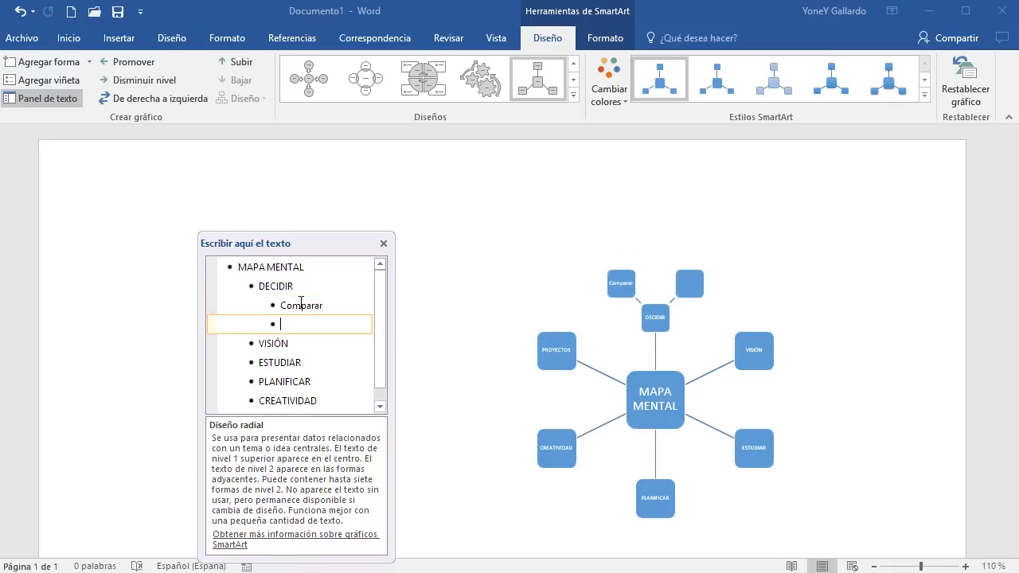
{"action": "type", "text": "evaluar"}
{"action": "key", "text": "Return"}
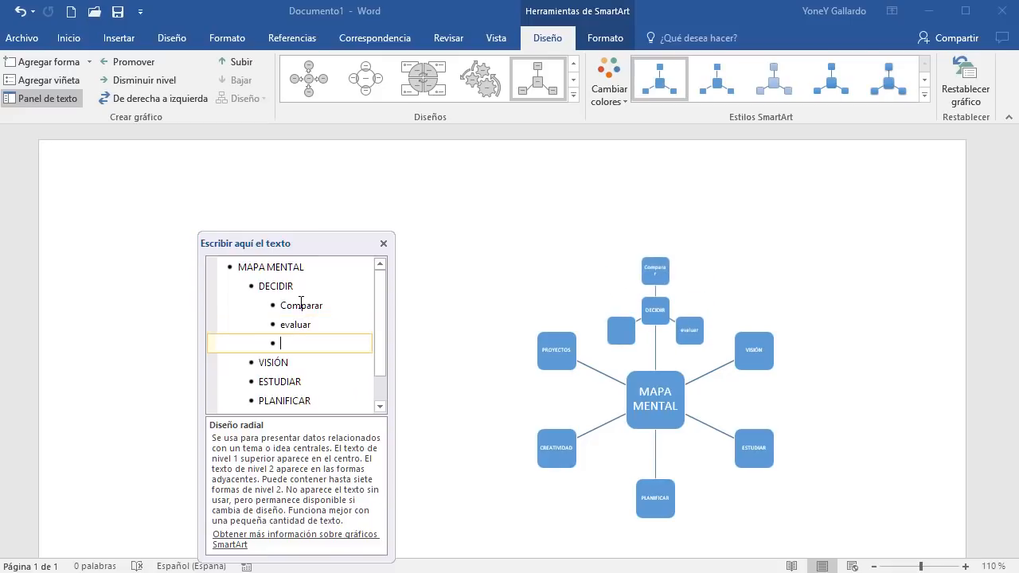
{"action": "type", "text": "estrategias"}
- Change the initial letter of the "Comparar" sub-branch to lowercase so it reads "comparar"
{"action": "key", "text": "Up"}
{"action": "key", "text": "Up"}
{"action": "key", "text": "Up"}
{"action": "key", "text": "Down"}
{"action": "key", "text": "shift+Home"}
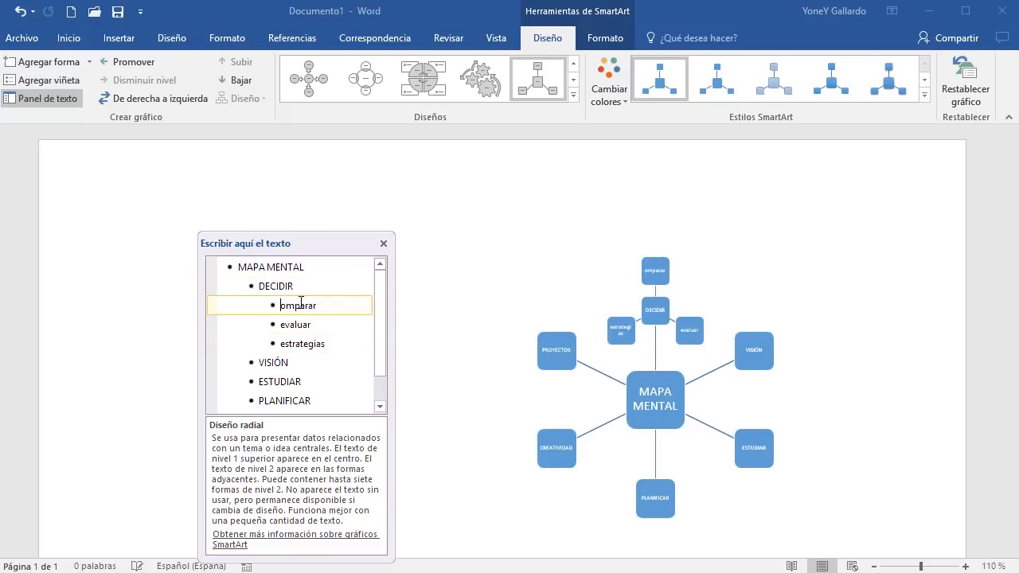
{"action": "key", "text": "Left"}
{"action": "key", "text": "shift+Right"}
{"action": "type", "text": "c"}
{"action": "key", "text": "Down"}
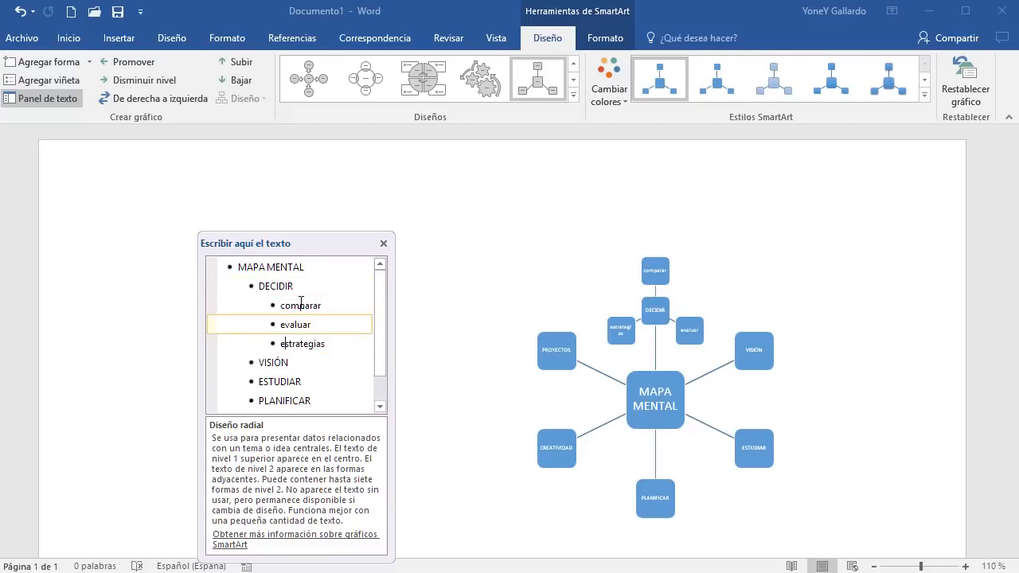
{"action": "key", "text": "Down"}
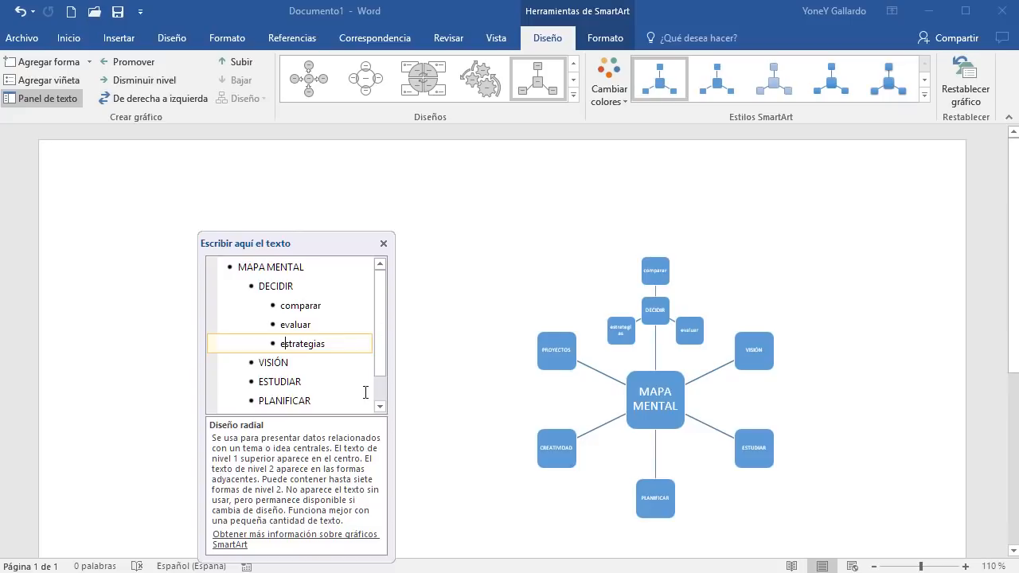
- Add the lowercase sub-branches "global" and "escenarios" under VISIÓN
{"action": "left_click", "coordinate": [312, 365]}
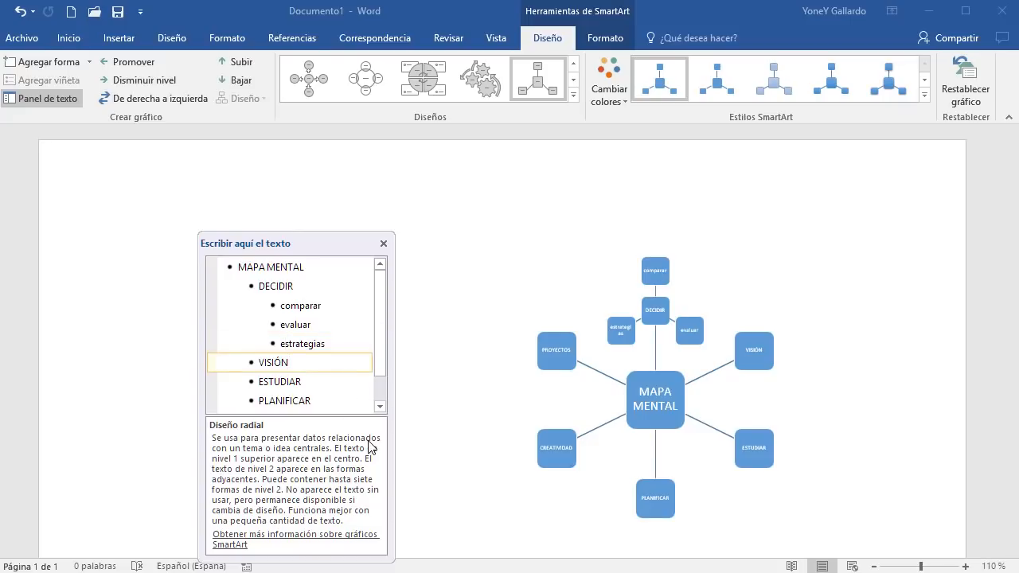
{"action": "key", "text": "Return"}
{"action": "key", "text": "Tab"}
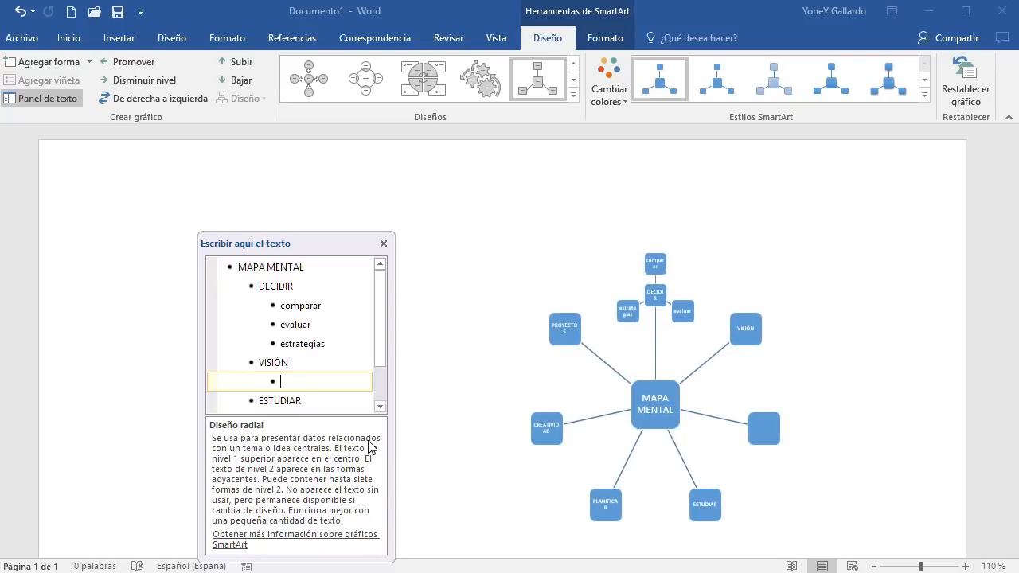
{"action": "type", "text": "Global"}
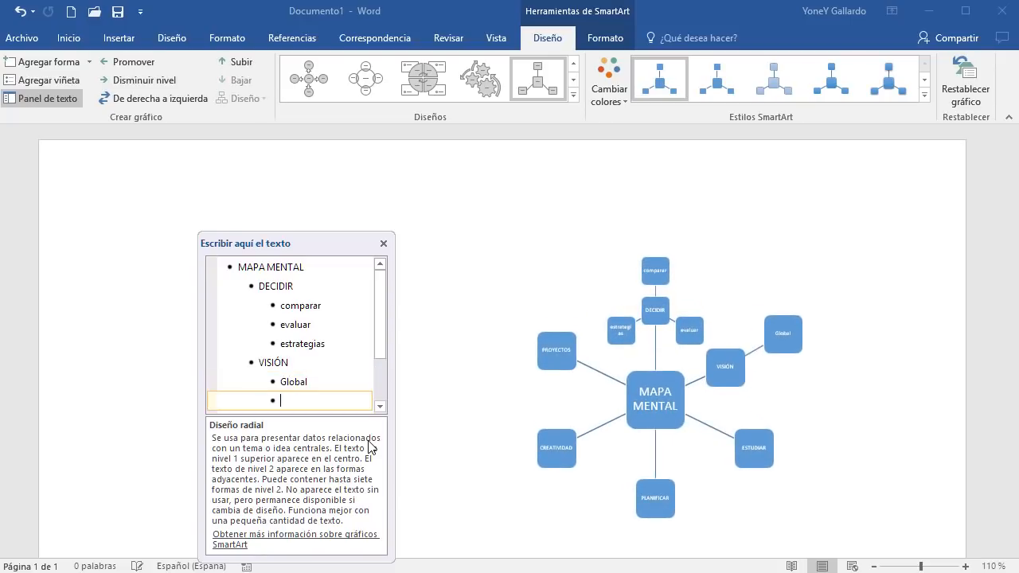
{"action": "key", "text": "Return"}
{"action": "key", "text": "Up"}
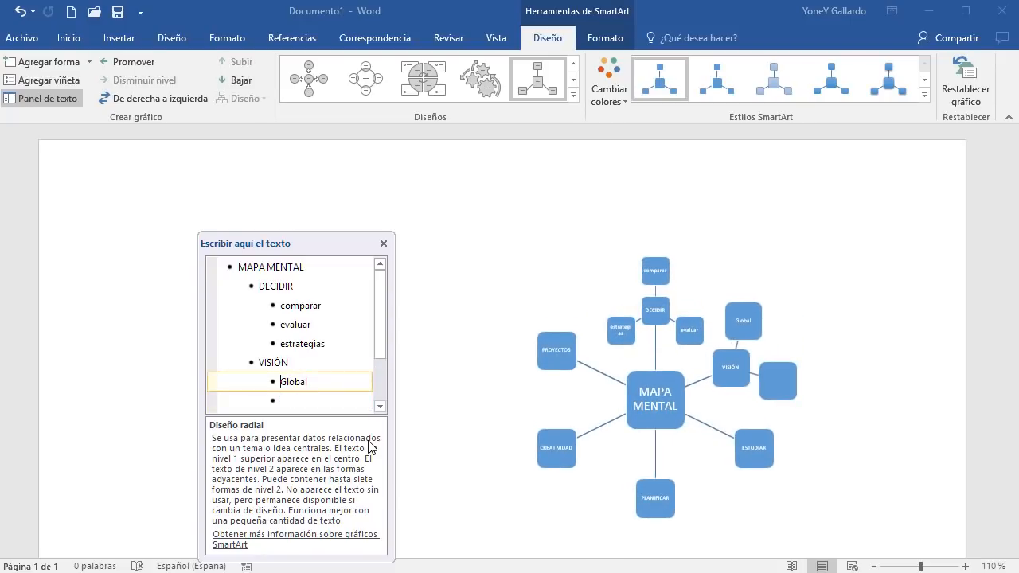
{"action": "key", "text": "Delete"}
{"action": "type", "text": "g"}
{"action": "key", "text": "Down"}
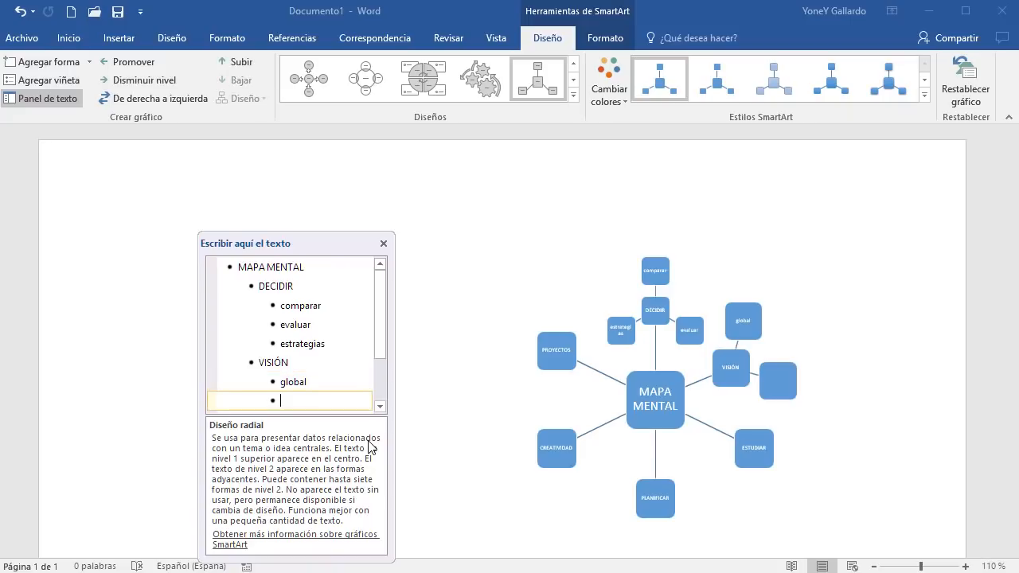
{"action": "type", "text": "escenarios"}
- Add the sub-branches "esquemas", "notas" and "memorizar" under ESTUDIAR
{"action": "key", "text": "Down"}
{"action": "key", "text": "Down"}
{"action": "key", "text": "Up"}
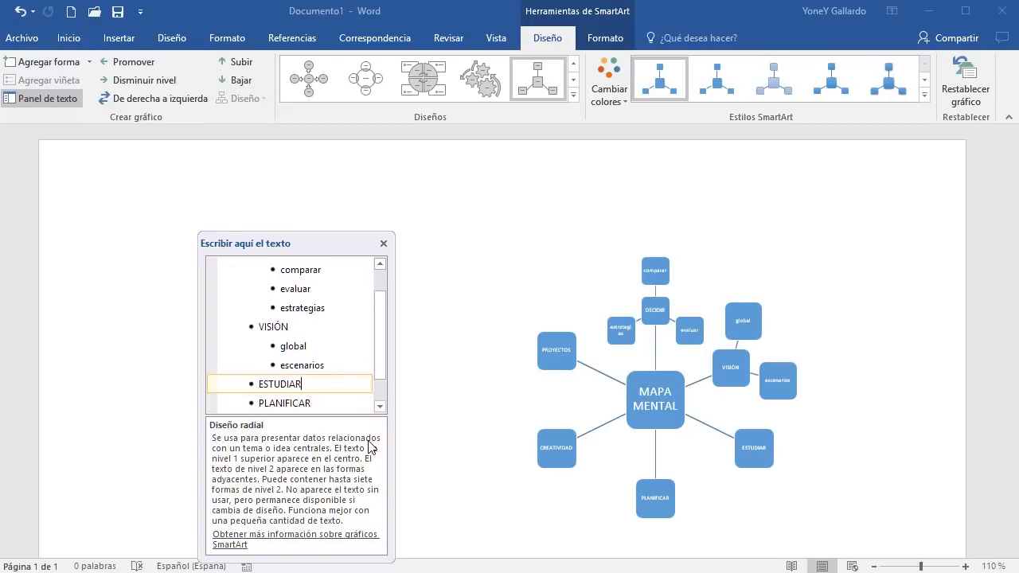
{"action": "key", "text": "Return"}
{"action": "key", "text": "Tab"}
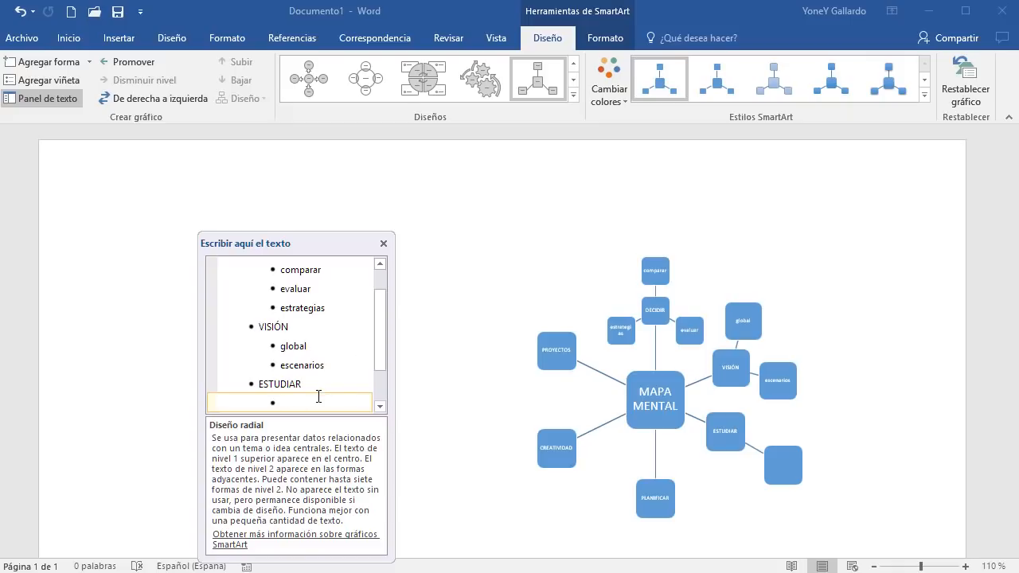
{"action": "type", "text": "esquemas"}
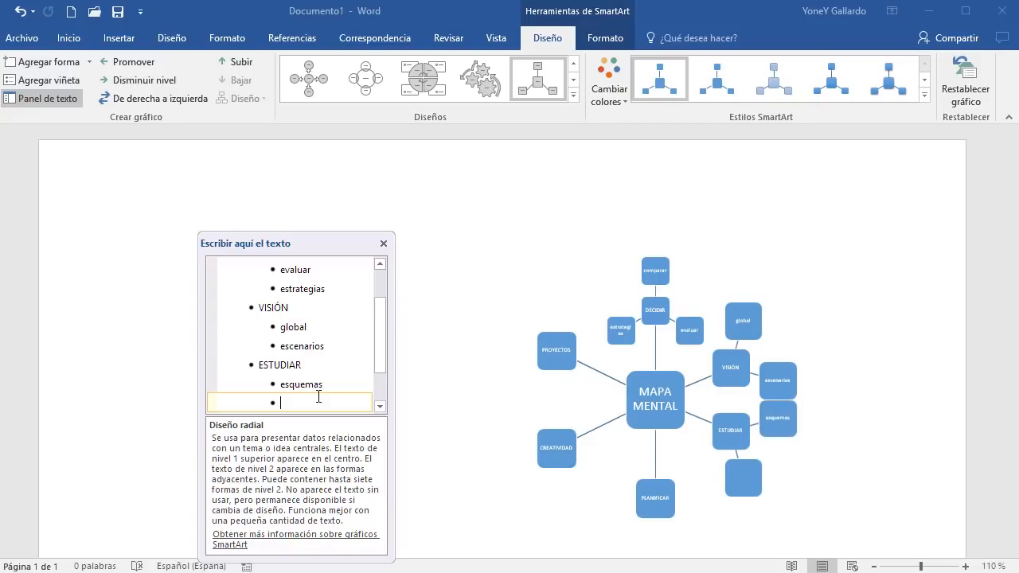
{"action": "type", "text": "notas"}
{"action": "key", "text": "Return"}
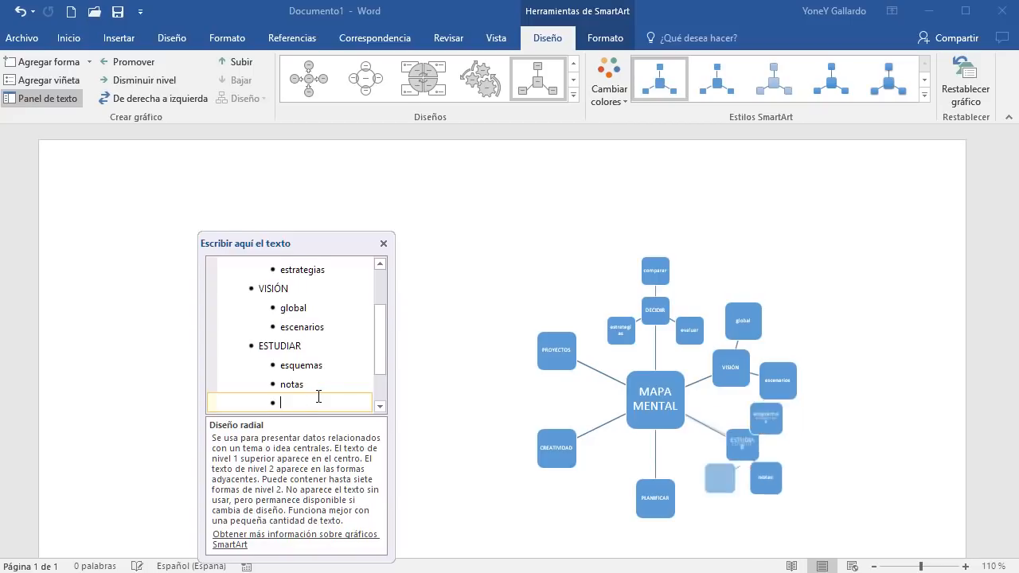
{"action": "type", "text": "memorizar"}
- Add the sub-branches "eventos", "reuniones" and "tareas" under PLANIFICAR
{"action": "key", "text": "Down"}
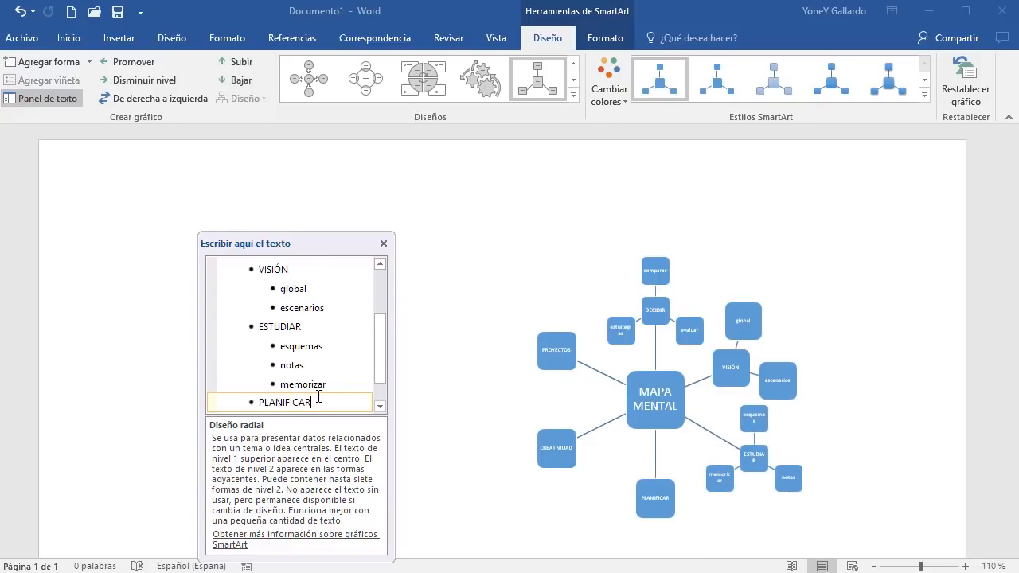
{"action": "key", "text": "Down"}
{"action": "key", "text": "Up"}
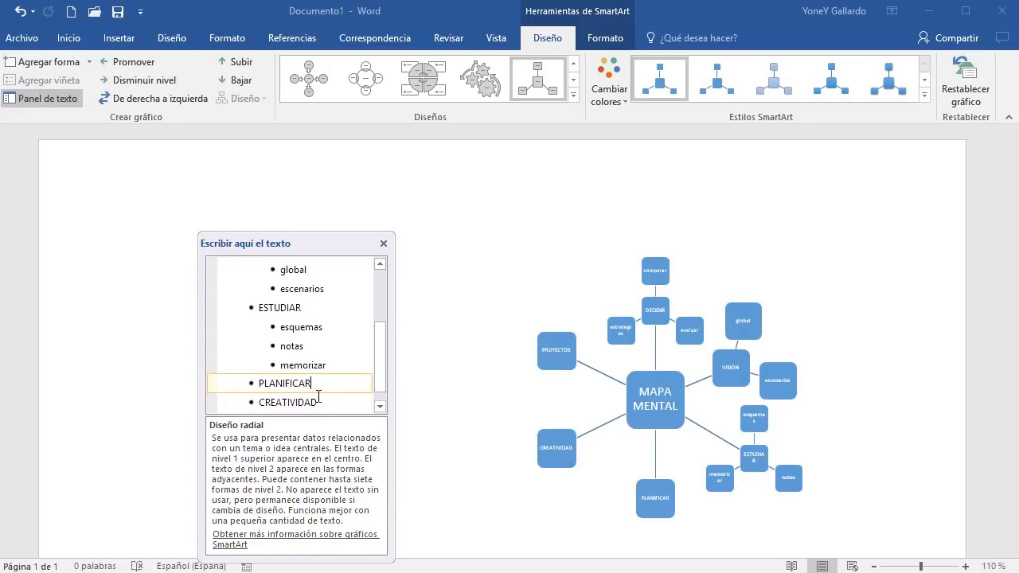
{"action": "key", "text": "Return"}
{"action": "key", "text": "Tab"}
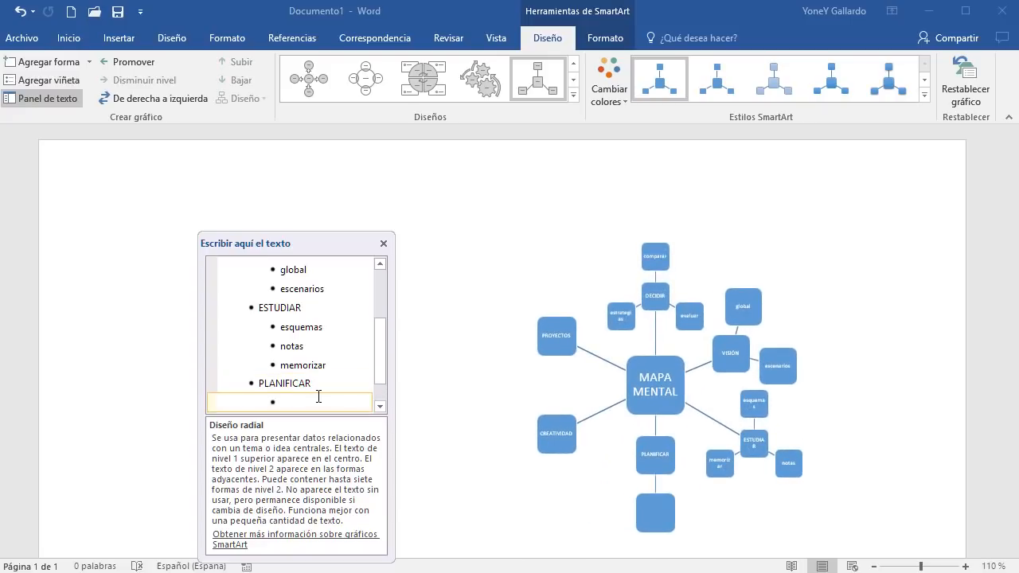
{"action": "type", "text": "eventos"}
{"action": "key", "text": "Return"}
{"action": "type", "text": "re"}
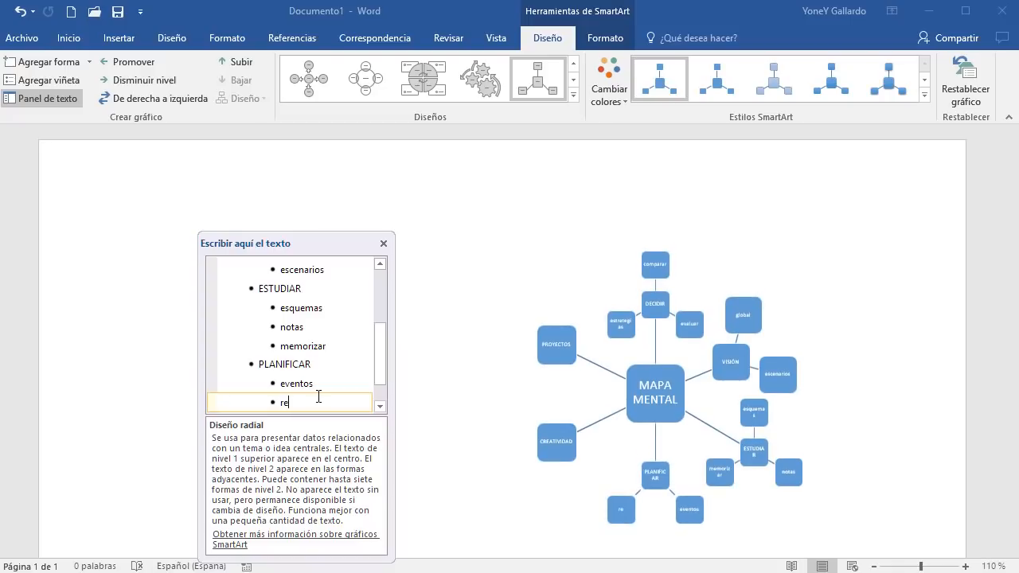
{"action": "type", "text": "uniones"}
{"action": "key", "text": "Return"}
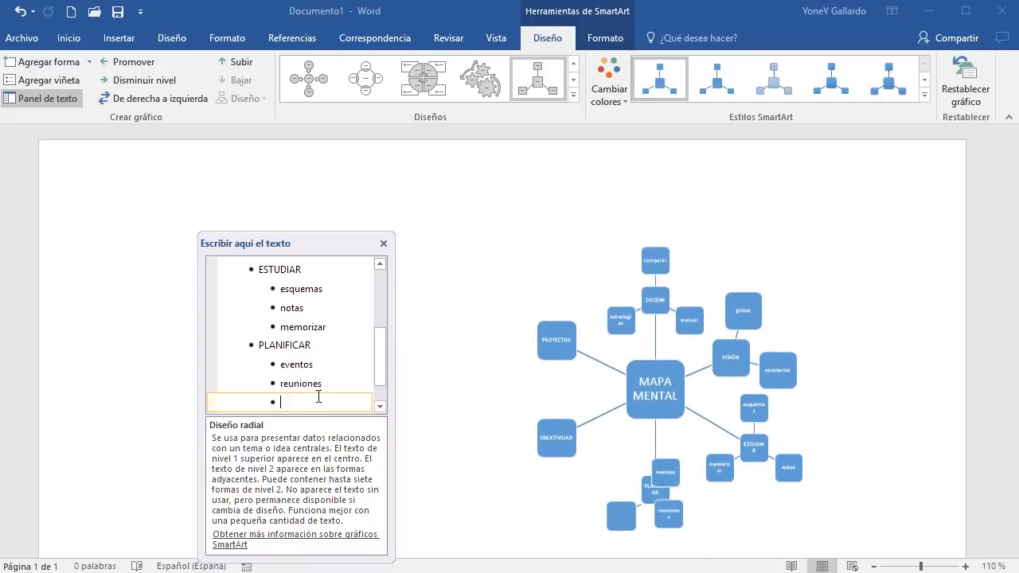
{"action": "type", "text": "tareas"}
- Insert the entries "ideas", "intuición" and "soluciones" after CREATIVIDAD at the same outline level
{"action": "key", "text": "Down"}
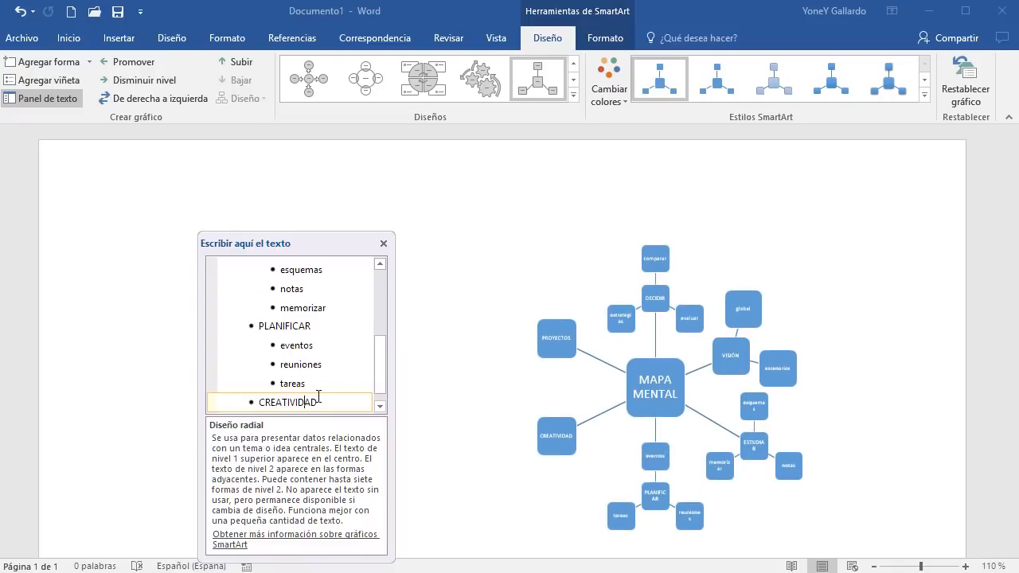
{"action": "key", "text": "Return"}
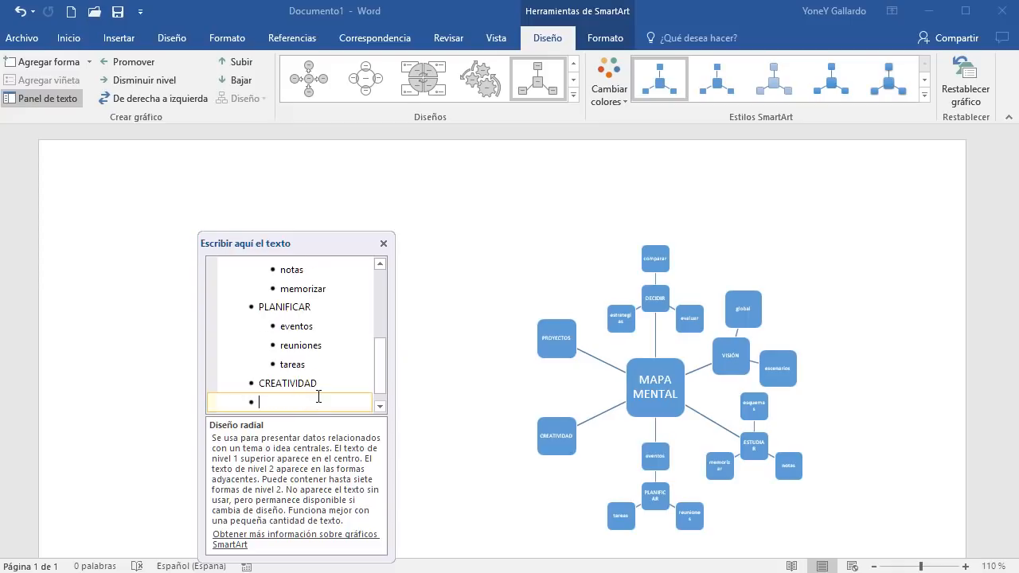
{"action": "type", "text": "ide"}
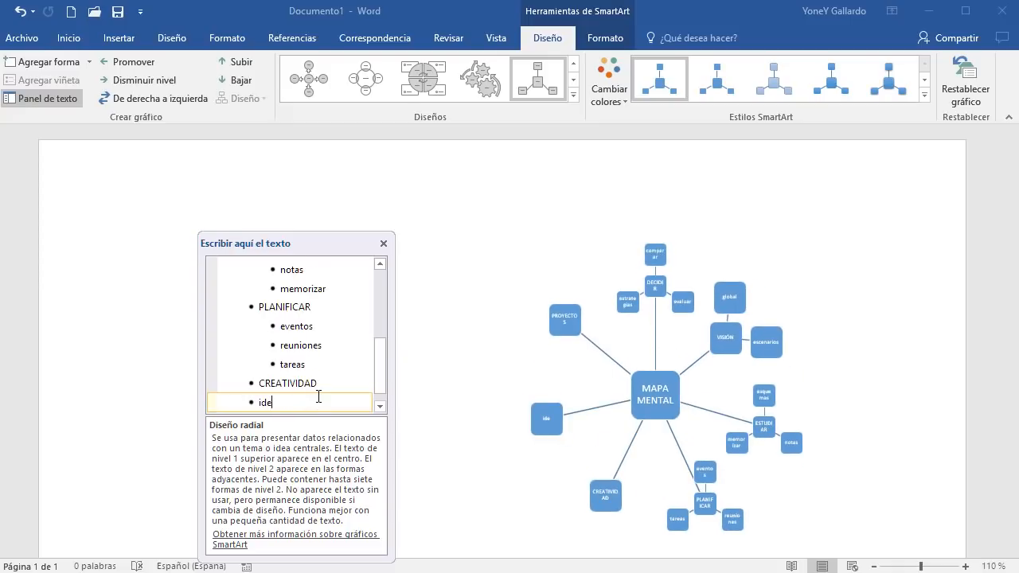
{"action": "type", "text": "as"}
{"action": "key", "text": "Return"}
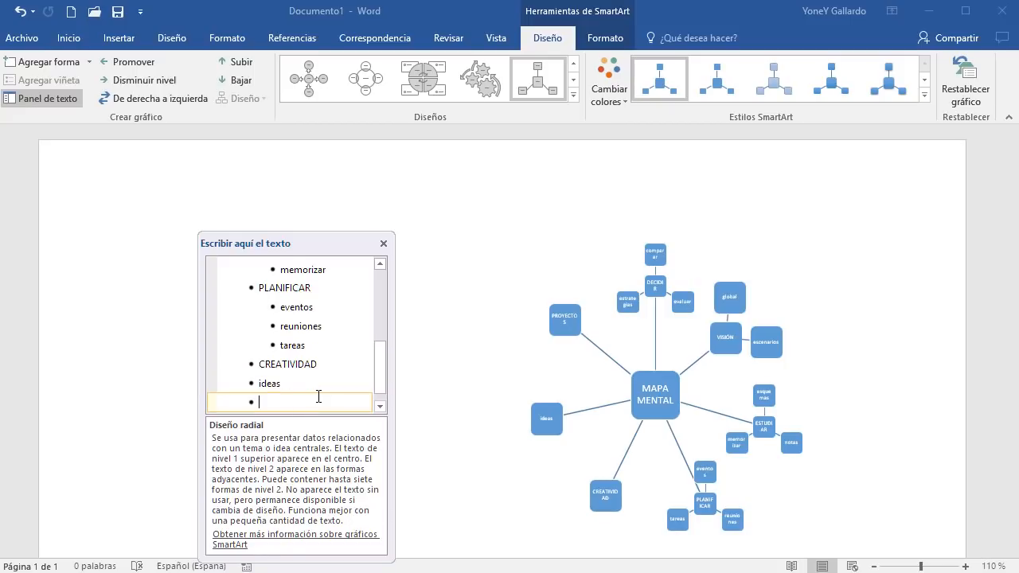
{"action": "type", "text": "int"}
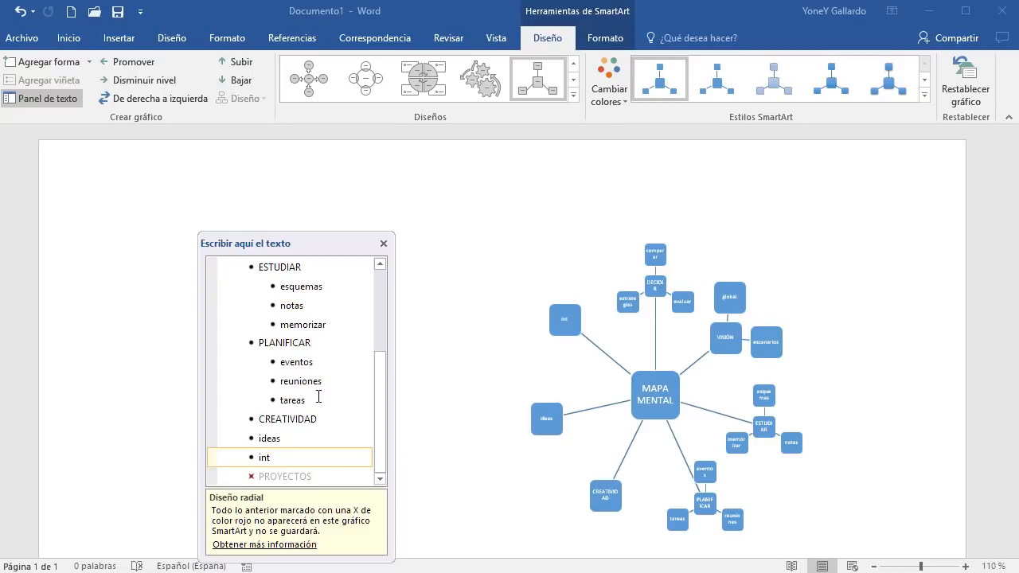
{"action": "type", "text": "uición"}
{"action": "key", "text": "Return"}
{"action": "type", "text": "soluciones"}
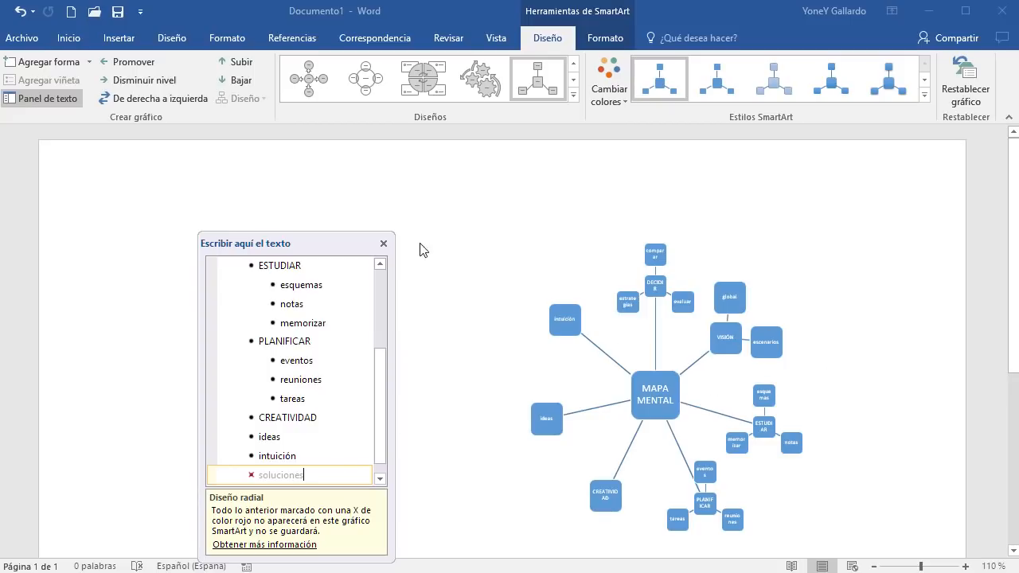
- Demote "ideas", "intuición" and "soluciones" one level so they become sub-branches of CREATIVIDAD
{"action": "left_click", "coordinate": [313, 431]}
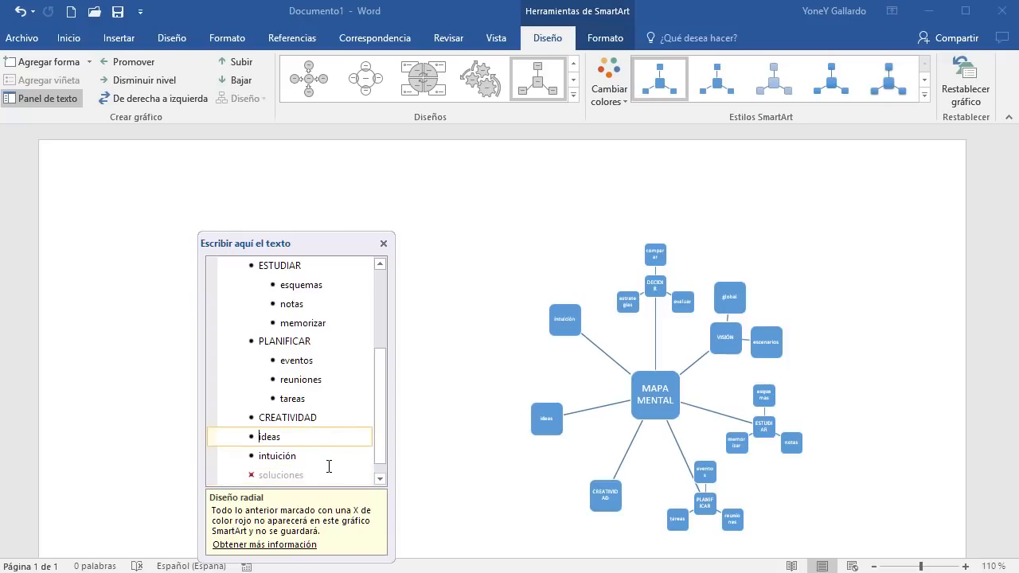
{"action": "key", "text": "Tab"}
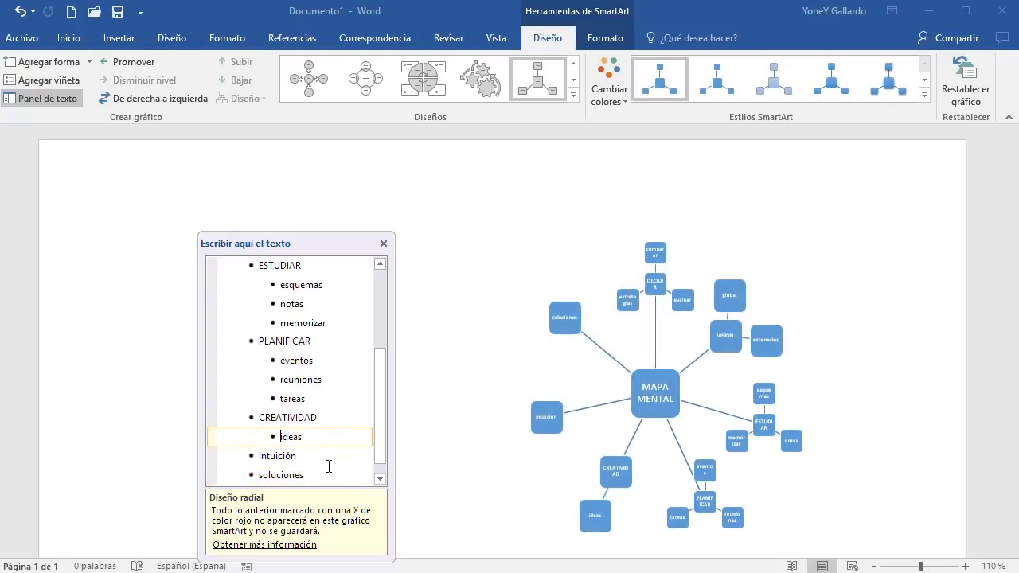
{"action": "key", "text": "Down"}
{"action": "key", "text": "Tab"}
{"action": "key", "text": "Down"}
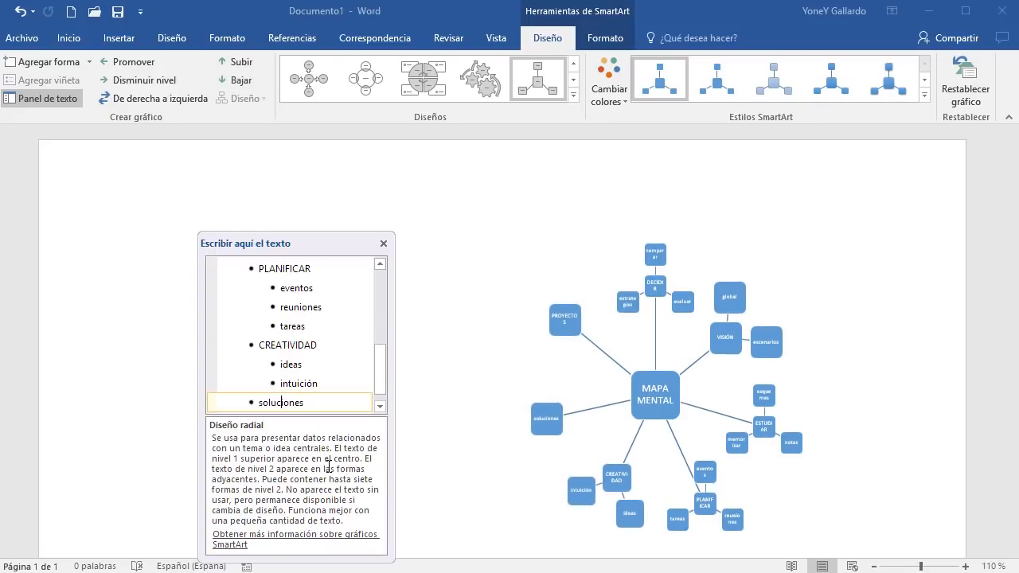
{"action": "key", "text": "Tab"}
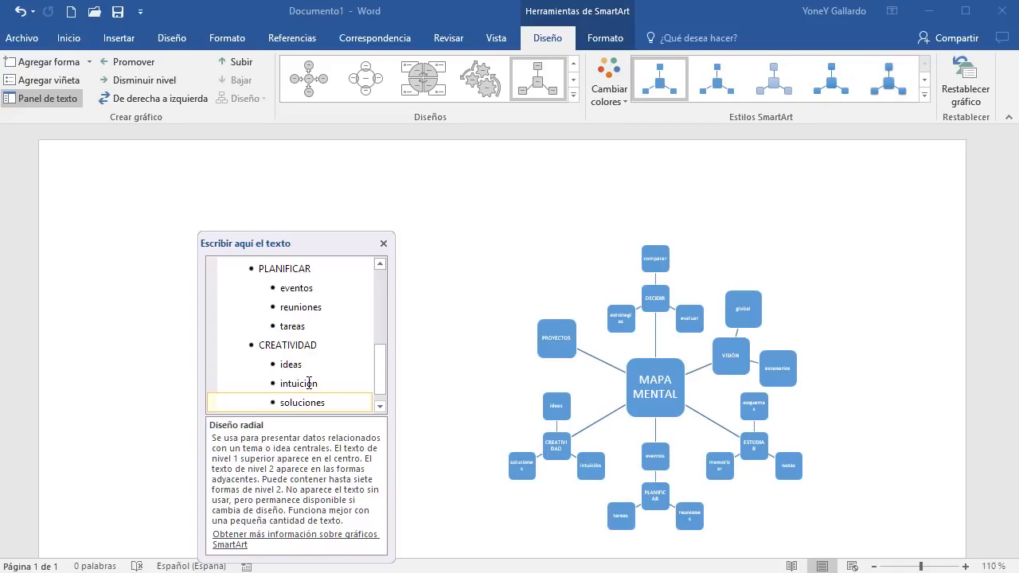
- Add the sub-branches "planificar", "organizar" and "dirigir" under PROYECTOS
{"action": "scroll", "coordinate": [332, 351], "scroll_direction": "down", "scroll_amount": 1}
{"action": "left_click", "coordinate": [328, 403]}
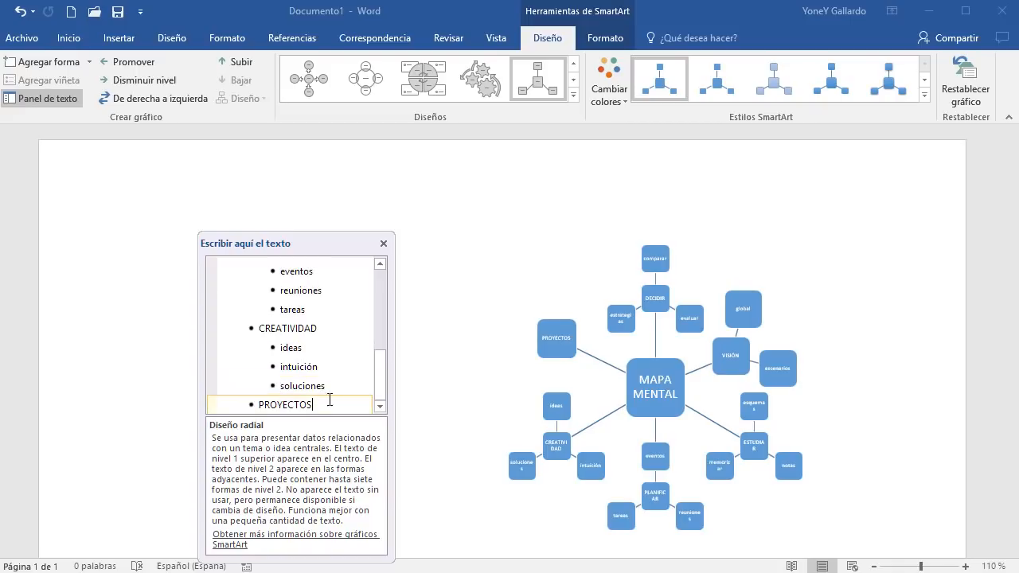
{"action": "key", "text": "Return"}
{"action": "key", "text": "Tab"}
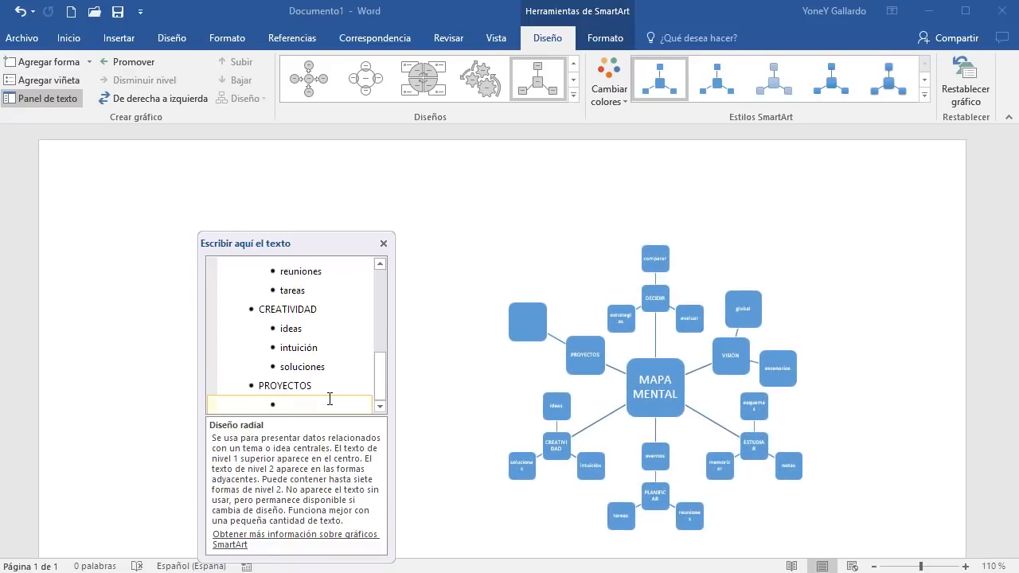
{"action": "type", "text": "planificar"}
{"action": "key", "text": "Return"}
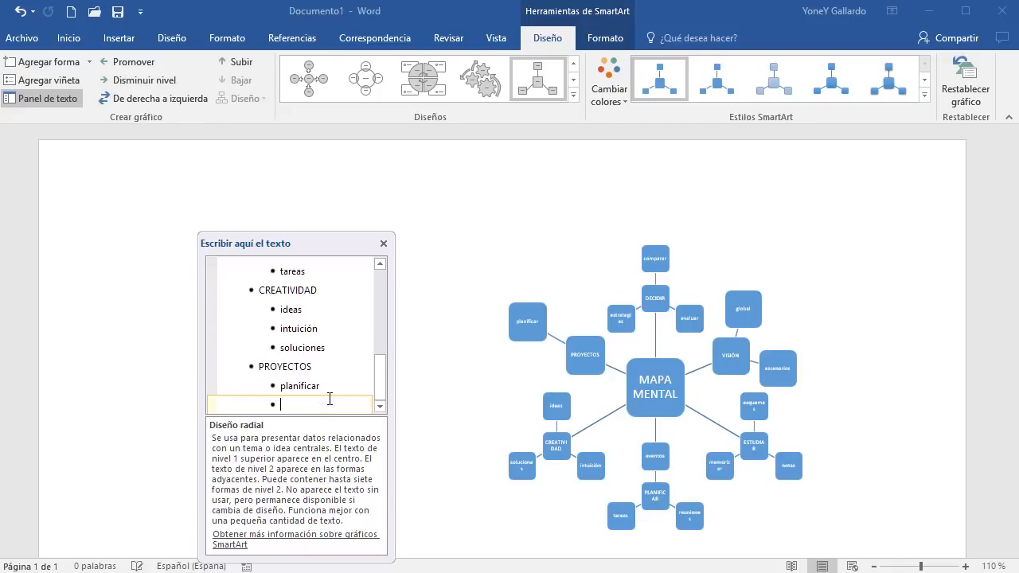
{"action": "type", "text": "organizar"}
{"action": "key", "text": "Return"}
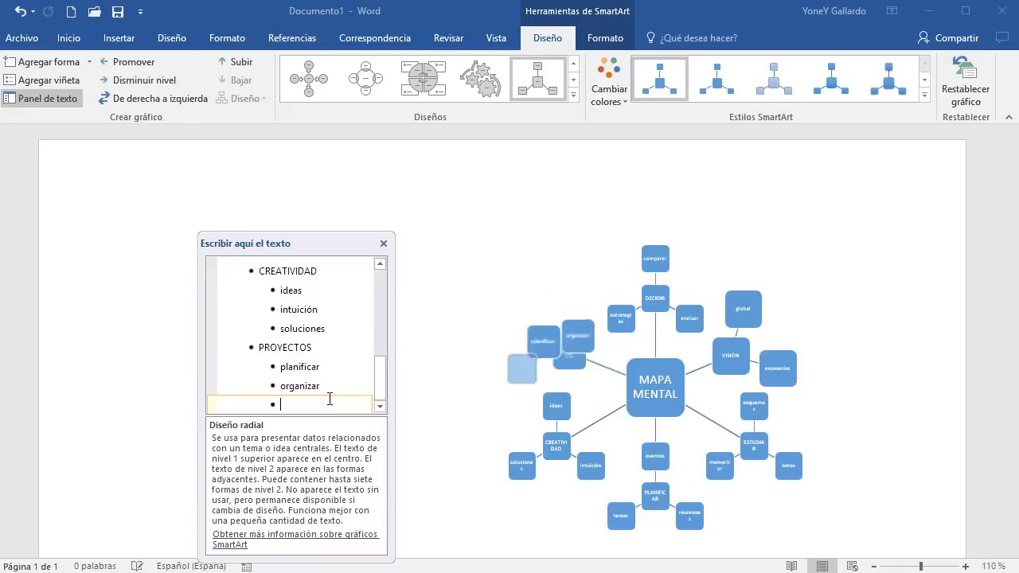
{"action": "type", "text": "dirigir"}
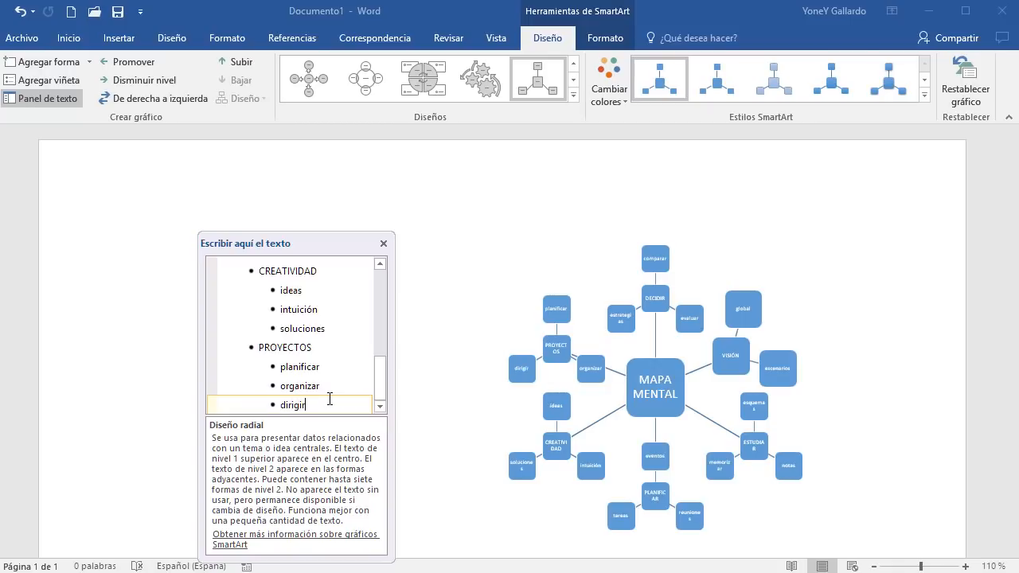
- Close the SmartArt text editor and move the whole graphic to the horizontal centre of the page
{"action": "left_click", "coordinate": [383, 243]}
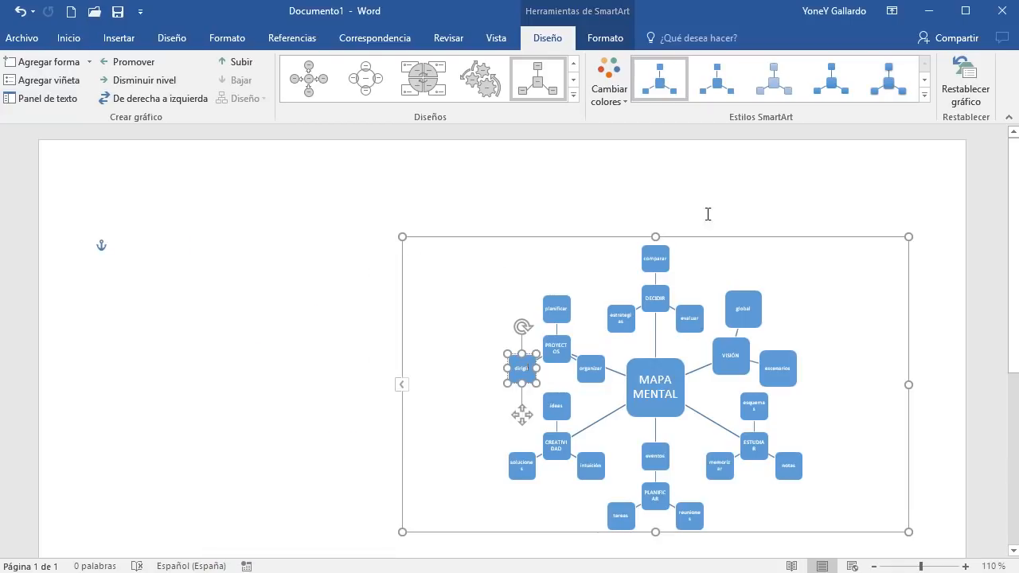
{"action": "left_click", "coordinate": [842, 209]}
{"action": "left_click", "coordinate": [761, 265]}
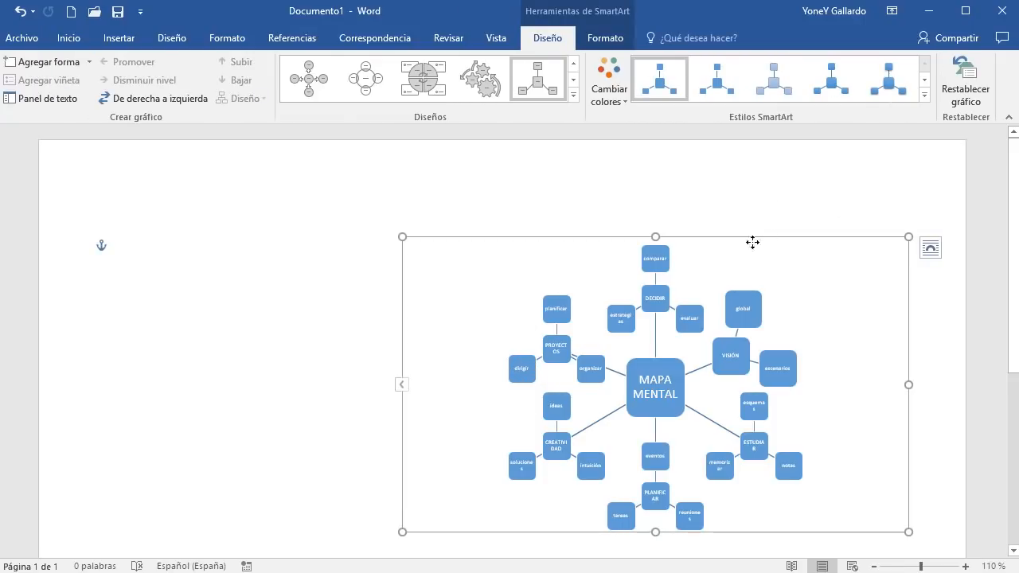
{"action": "left_click_drag", "start_coordinate": [753, 242], "coordinate": [615, 242]}
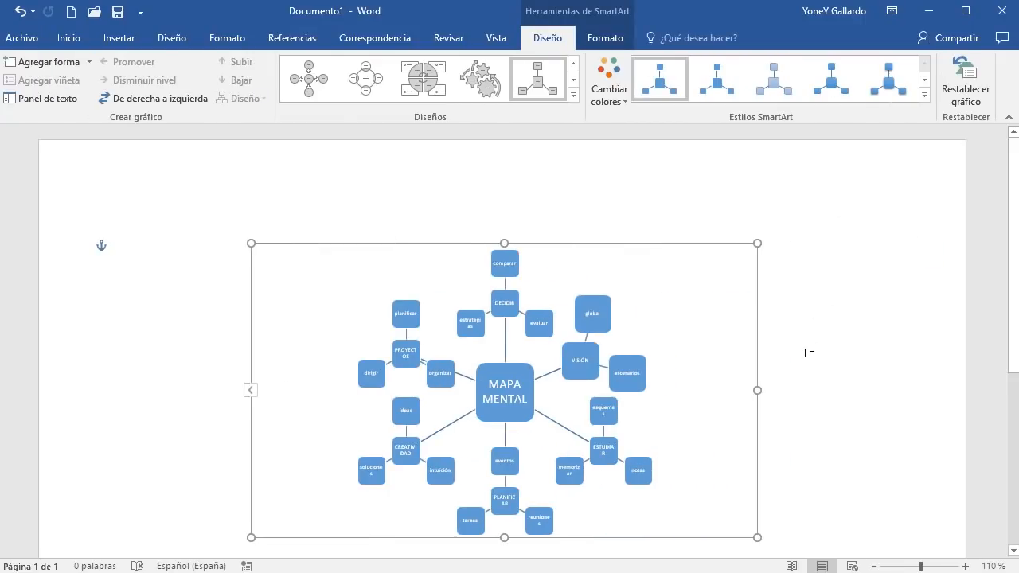
- Move the graphic to the page's upper-left corner, enlarge it to fill nearly the whole page, and deselect it
{"action": "scroll", "coordinate": [806, 353], "scroll_direction": "down", "scroll_amount": 6, "text": "ctrl"}
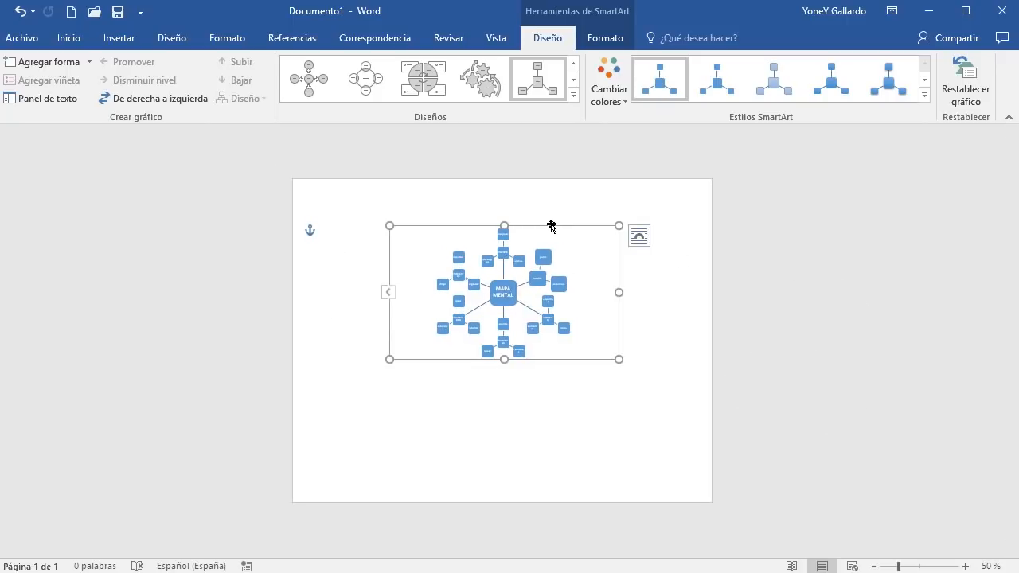
{"action": "left_click_drag", "start_coordinate": [551, 223], "coordinate": [469, 194]}
{"action": "left_click_drag", "start_coordinate": [537, 332], "coordinate": [694, 485]}
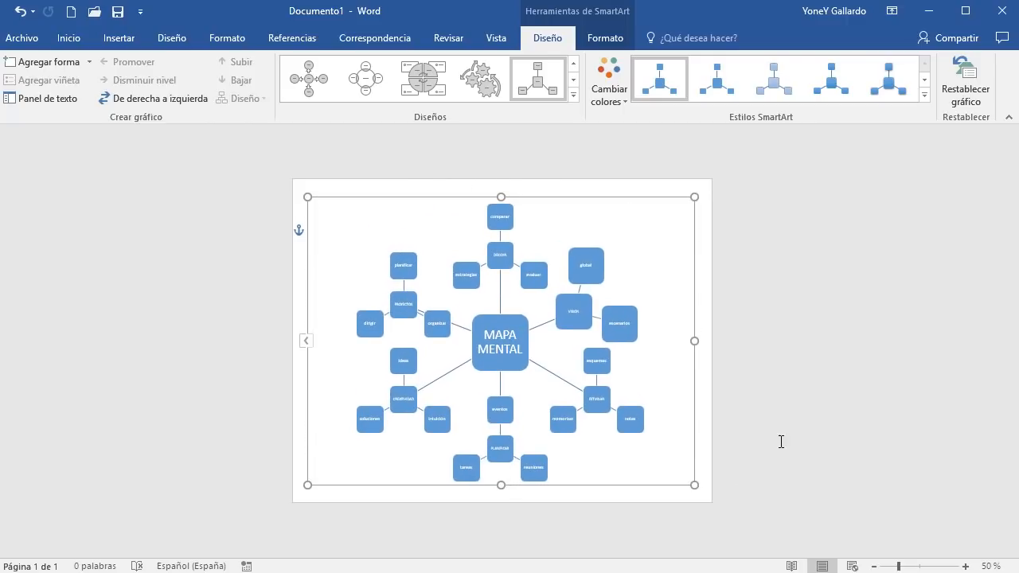
{"action": "left_click", "coordinate": [793, 437]}
{"action": "scroll", "coordinate": [741, 437], "scroll_direction": "up", "scroll_amount": 6}
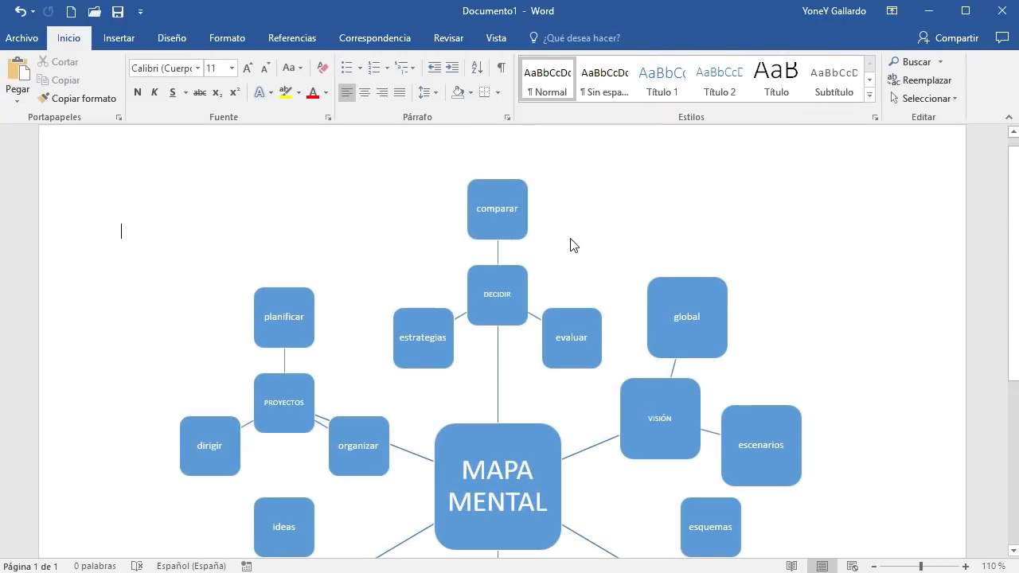
- Recolour the SmartArt mind map with the fourth Multicolor variation, which has a yellow-orange centre and green-to-blue branches, and deselect it
{"action": "left_click", "coordinate": [607, 241]}
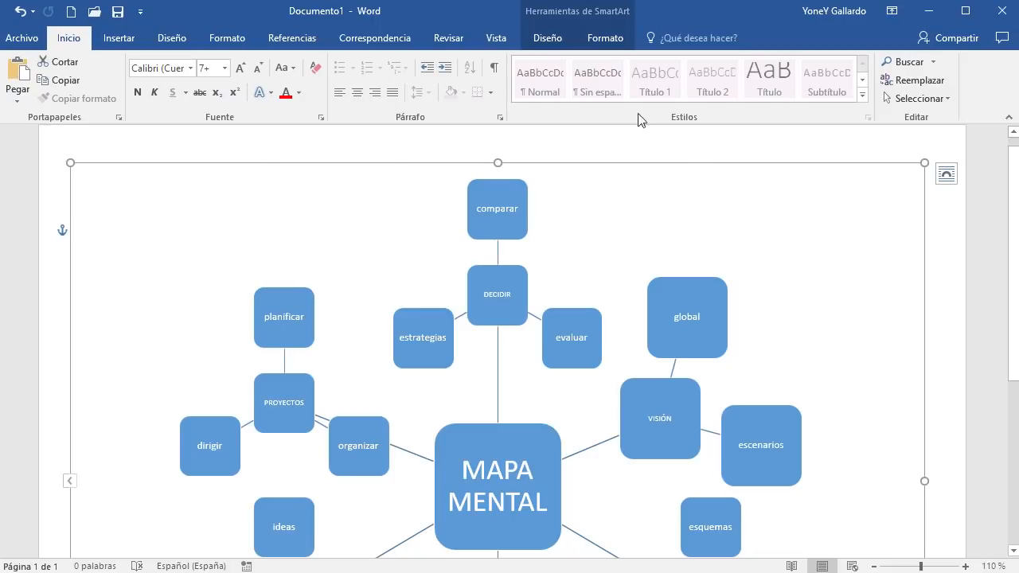
{"action": "left_click", "coordinate": [550, 40]}
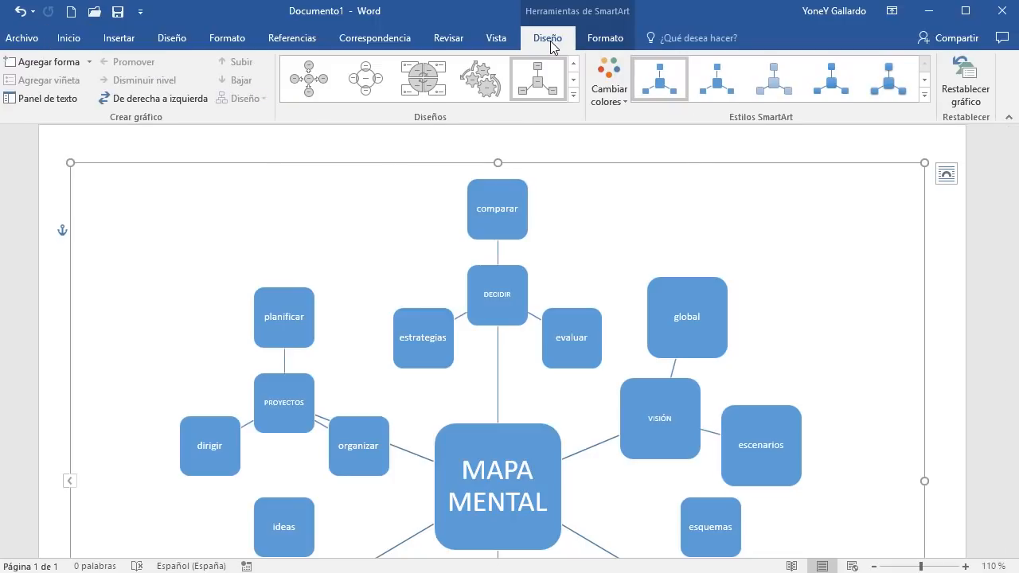
{"action": "left_click", "coordinate": [609, 99]}
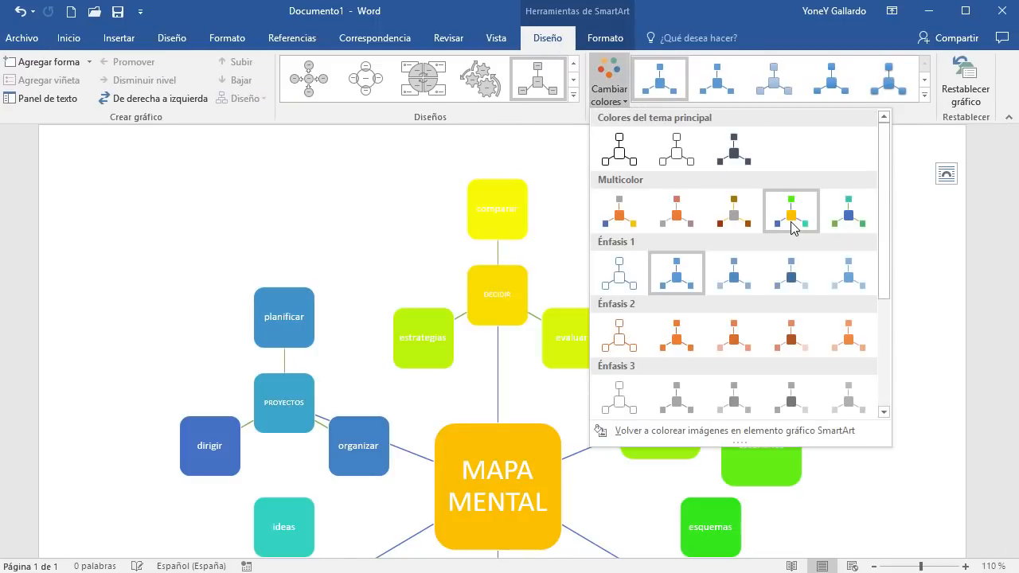
{"action": "left_click", "coordinate": [792, 228]}
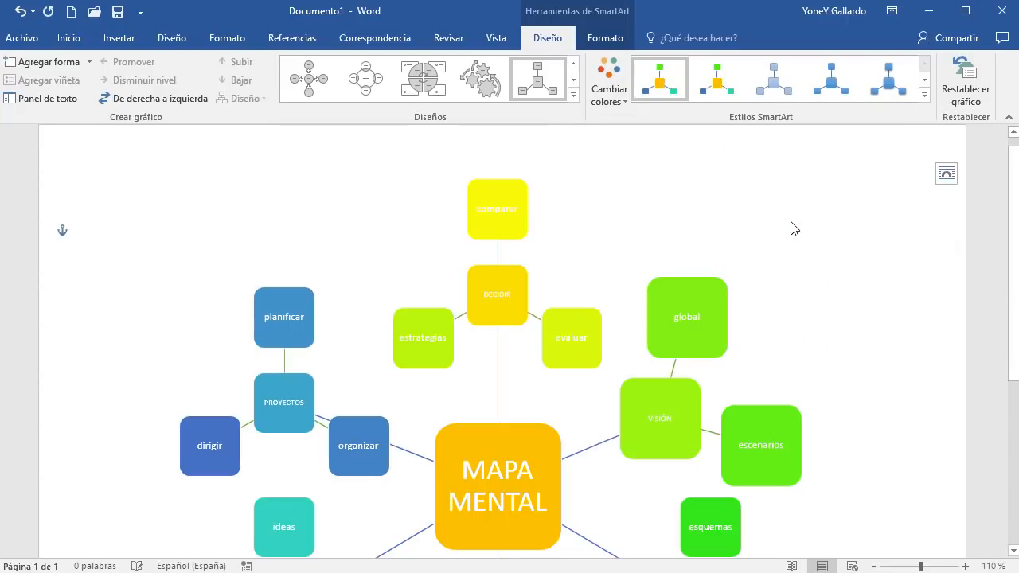
{"action": "left_click", "coordinate": [986, 318]}
{"action": "scroll", "coordinate": [986, 317], "scroll_direction": "down", "scroll_amount": 2}
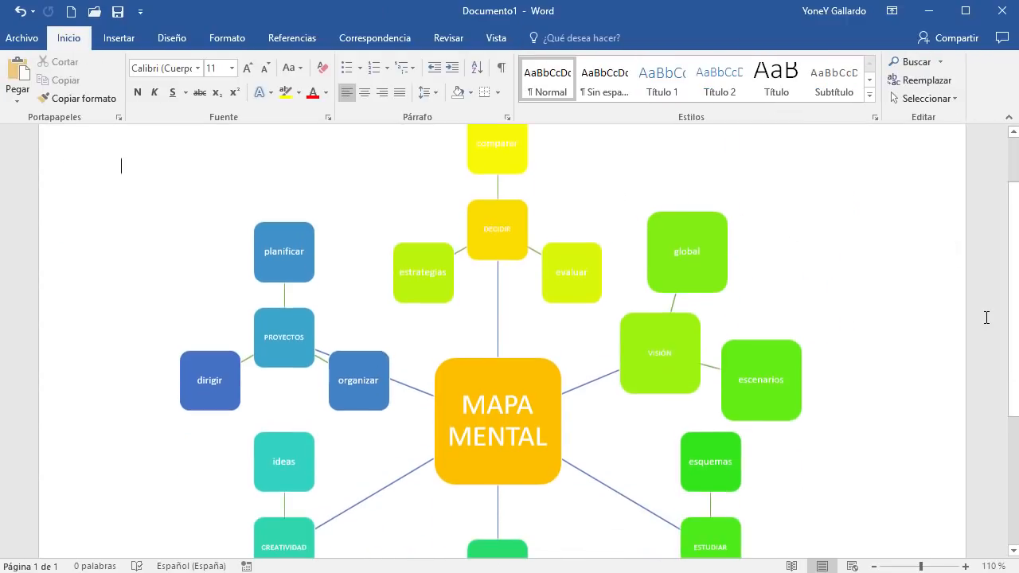
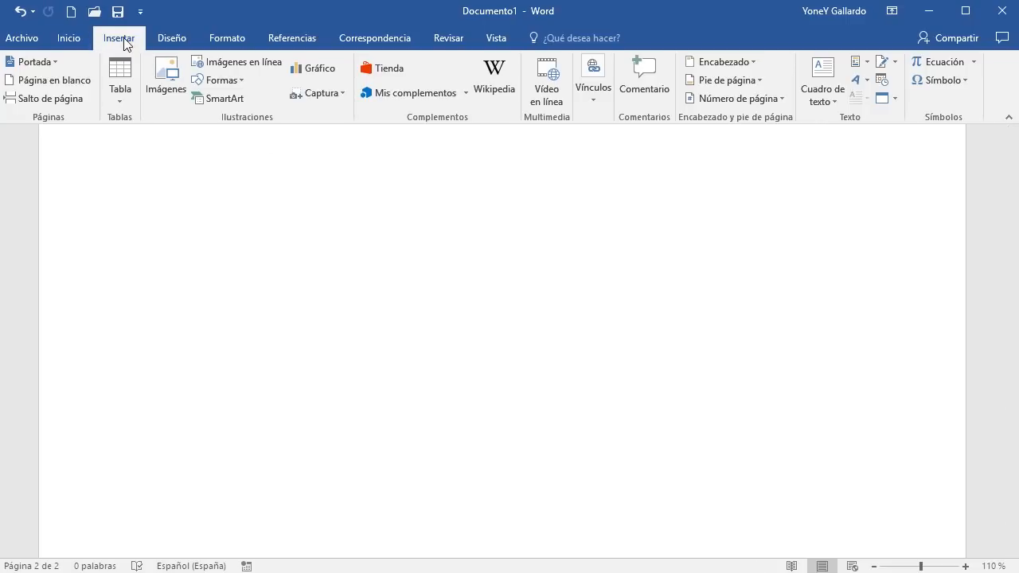
- Draw an ellipse shape about 5.58 cm wide and 2.9 cm high in the middle of the blank second page
{"action": "left_click", "coordinate": [243, 88]}
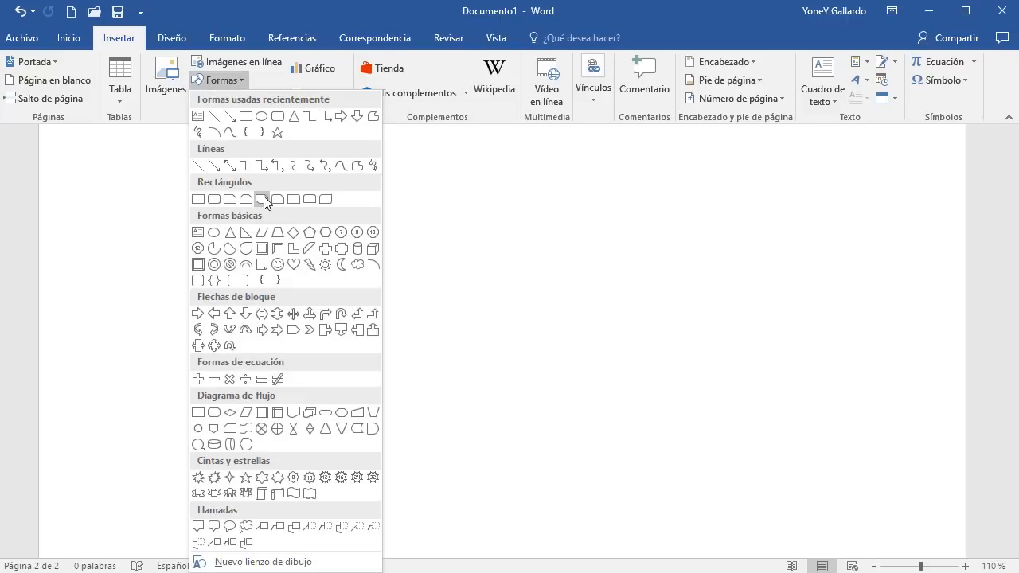
{"action": "left_click", "coordinate": [216, 234]}
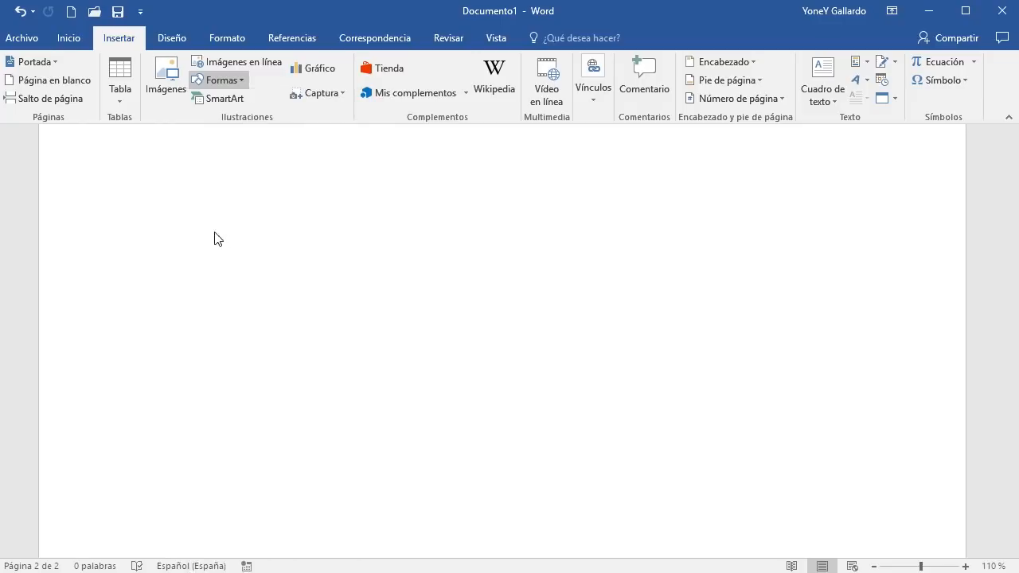
{"action": "left_click_drag", "start_coordinate": [401, 307], "coordinate": [587, 405]}
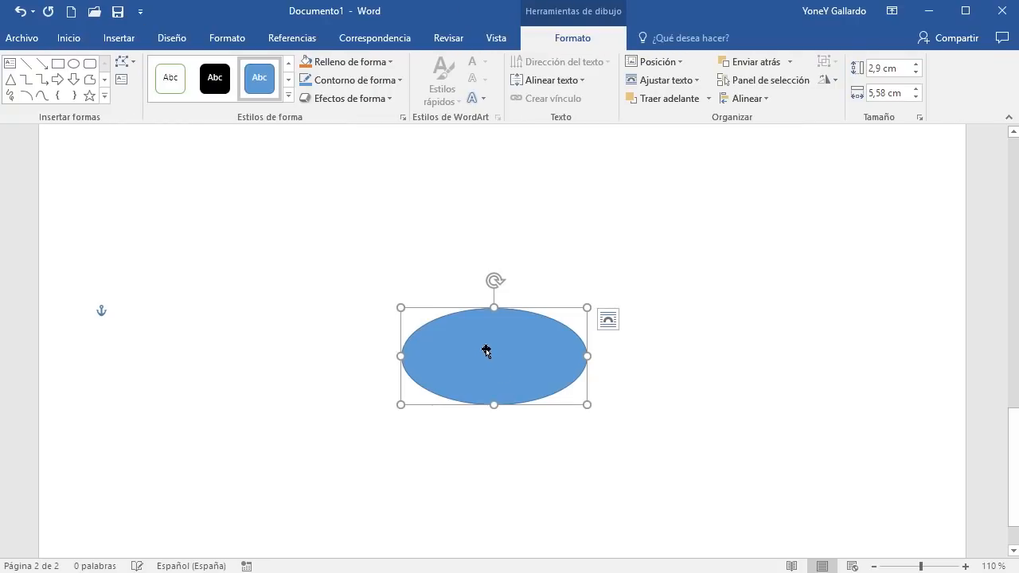
- Add the text "MAPA MENTAL" inside the ellipse
{"action": "right_click", "coordinate": [484, 348]}
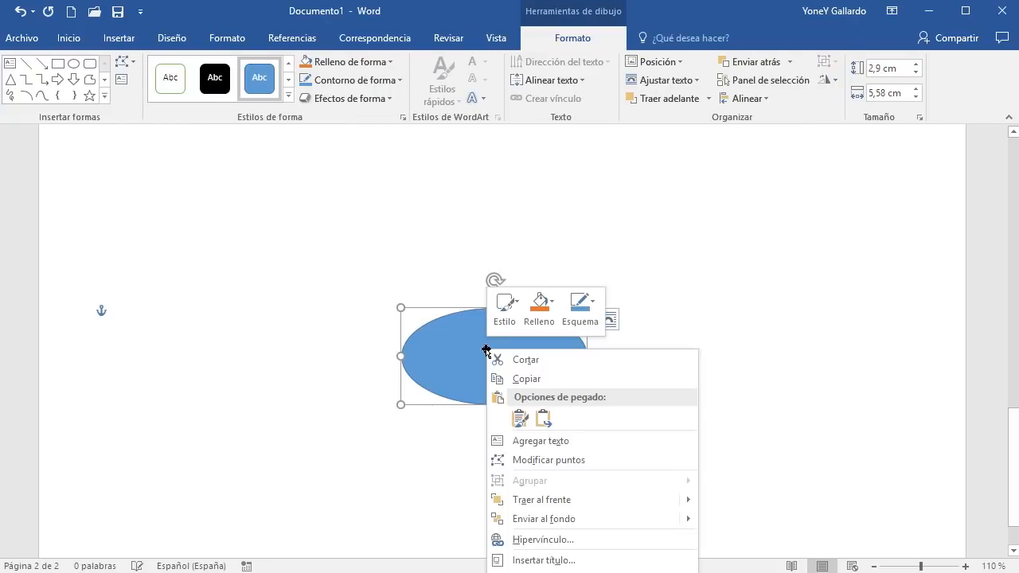
{"action": "left_click", "coordinate": [549, 441]}
{"action": "type", "text": "M"}
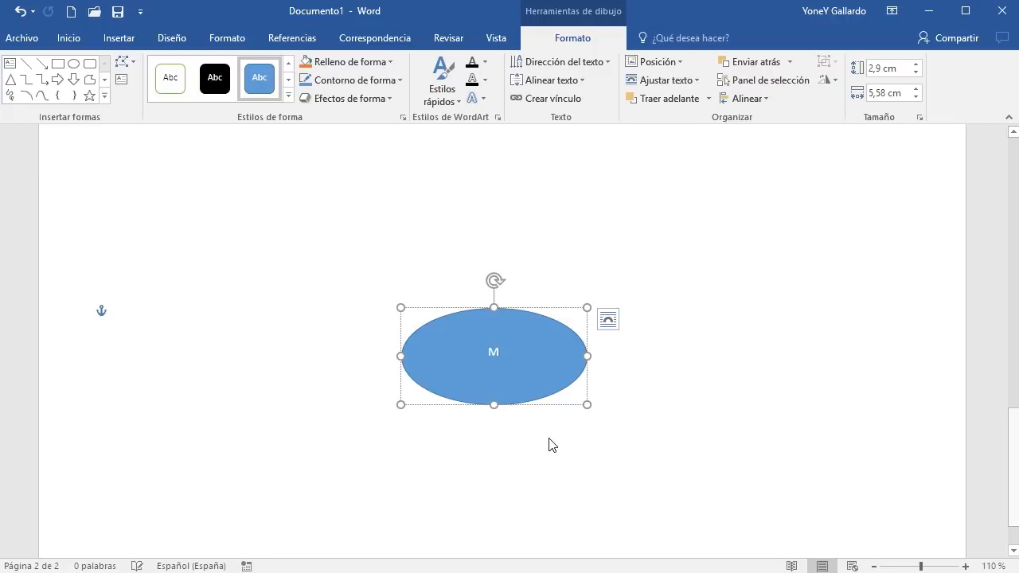
{"action": "type", "text": "APA MENTAL"}
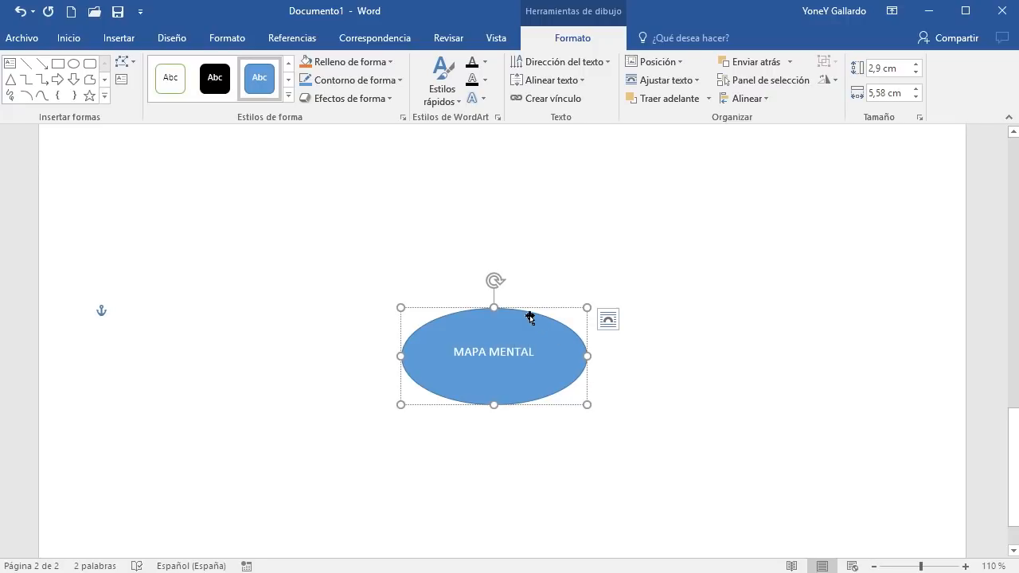
- Format the ellipse's "MAPA MENTAL" text as bold at font size 22, and deselect the shape
{"action": "left_click", "coordinate": [455, 308]}
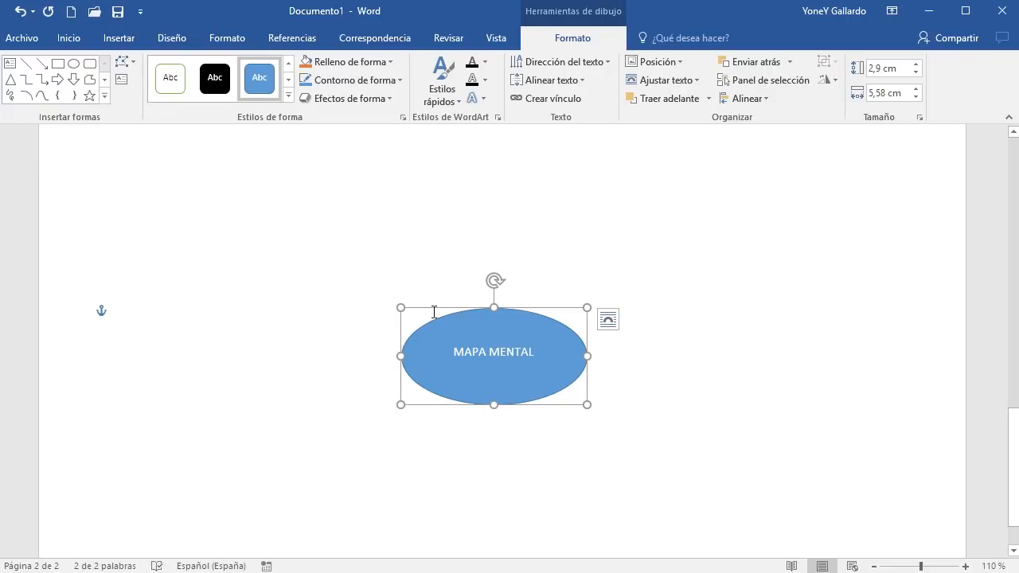
{"action": "left_click", "coordinate": [69, 37]}
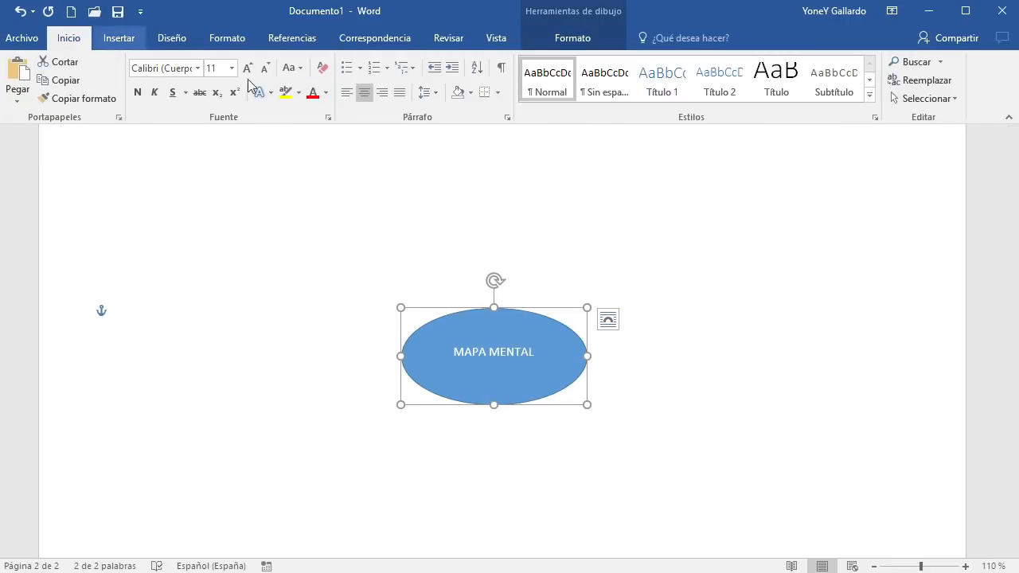
{"action": "left_click", "coordinate": [246, 73]}
{"action": "left_click", "coordinate": [246, 73]}
{"action": "left_click", "coordinate": [247, 73]}
{"action": "left_click", "coordinate": [247, 73]}
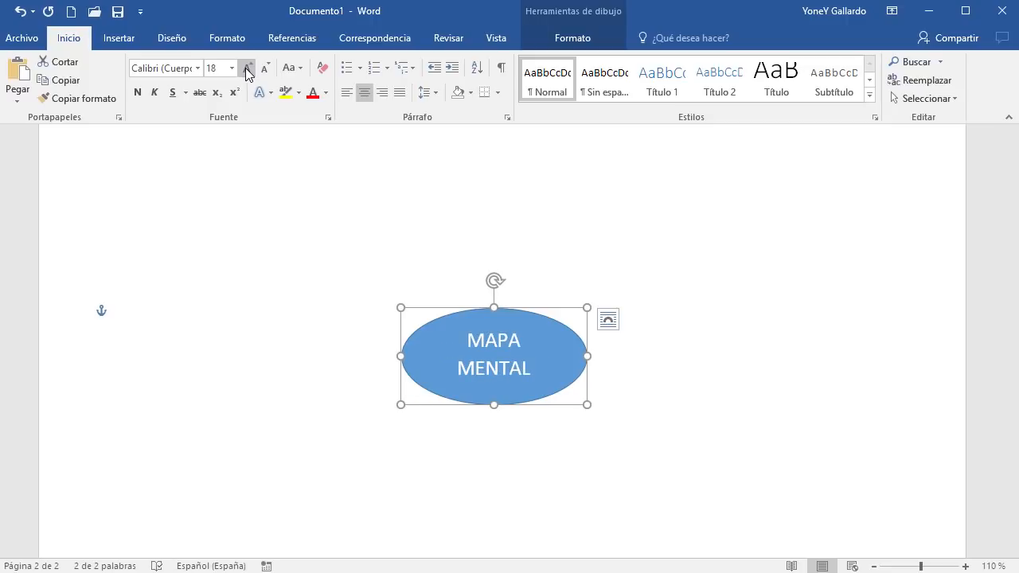
{"action": "left_click", "coordinate": [246, 74]}
{"action": "left_click", "coordinate": [246, 73]}
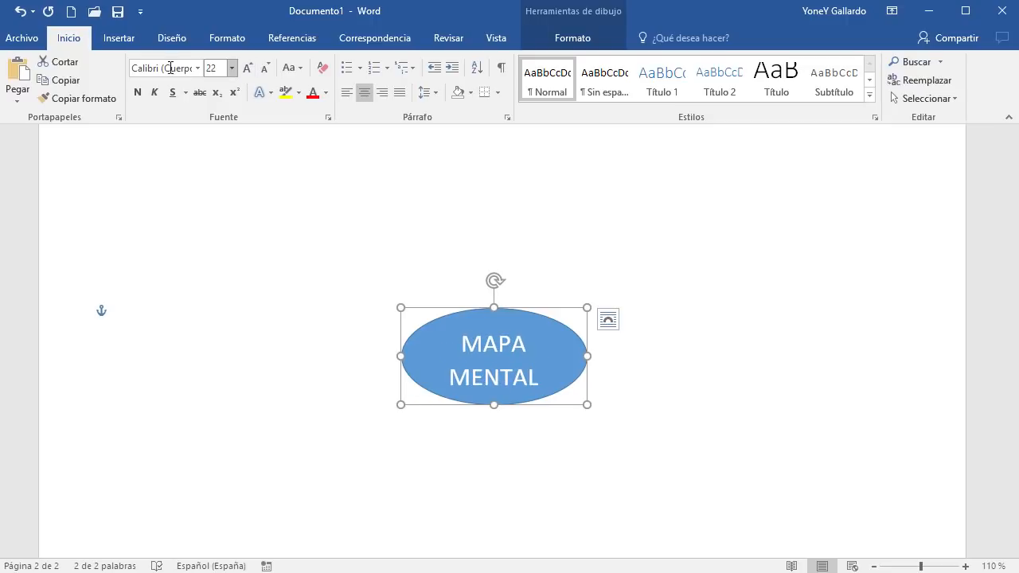
{"action": "left_click", "coordinate": [137, 94]}
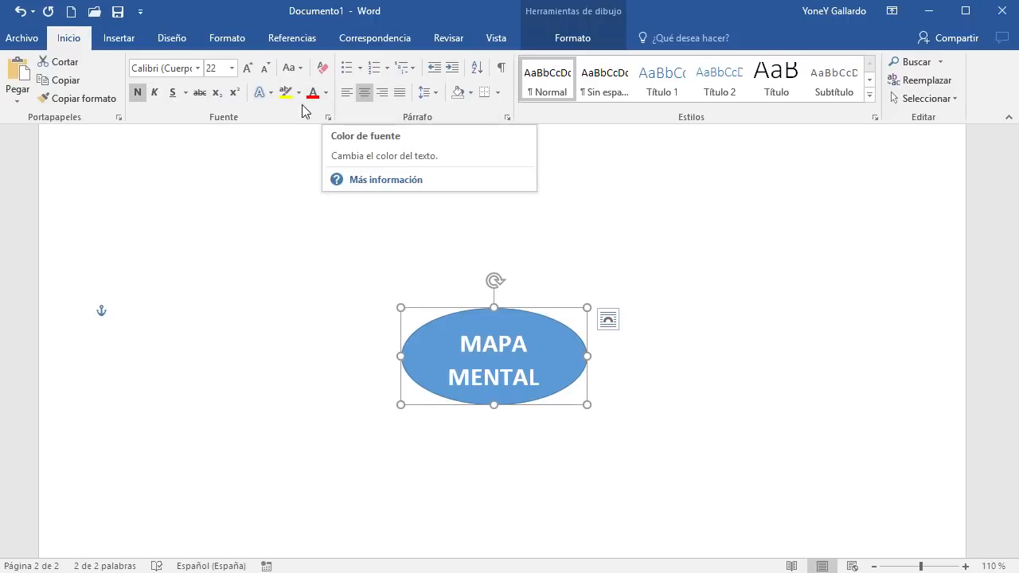
{"action": "left_click", "coordinate": [792, 318]}
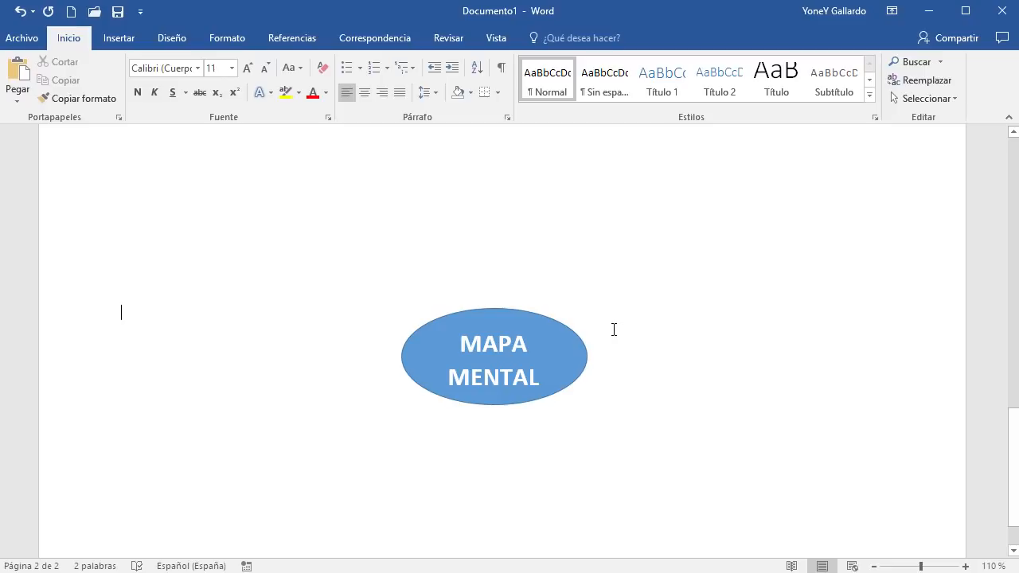
- Move the "MAPA MENTAL" ellipse up to the centre of the second page and deselect it
{"action": "scroll", "coordinate": [614, 330], "scroll_direction": "down", "scroll_amount": 5, "text": "ctrl"}
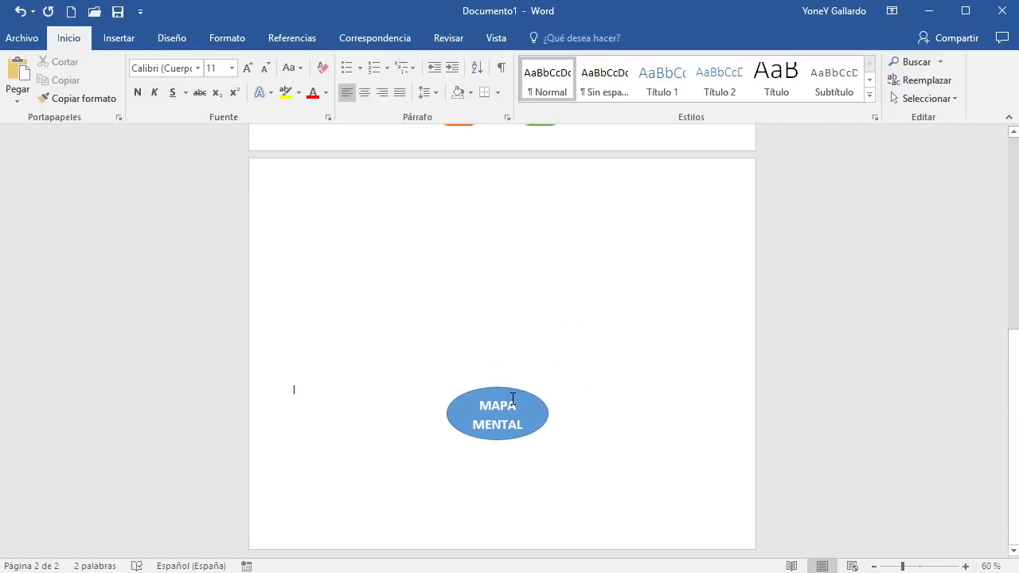
{"action": "left_click_drag", "start_coordinate": [516, 391], "coordinate": [522, 321]}
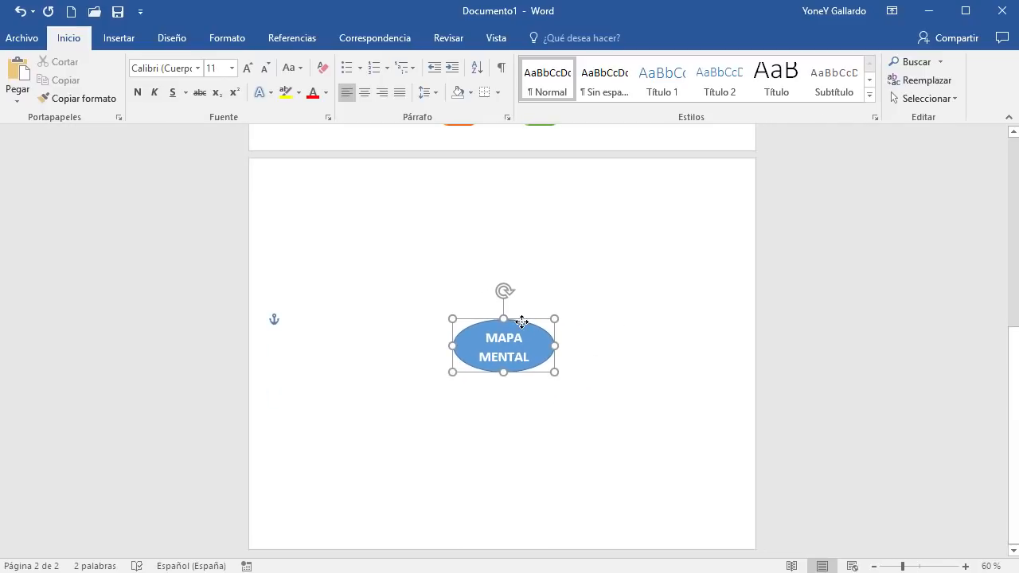
{"action": "left_click", "coordinate": [688, 425]}
- Copy the "MAPA MENTAL" ellipse and paste a duplicate near the upper-left part of the second page
{"action": "scroll", "coordinate": [690, 423], "scroll_direction": "up", "scroll_amount": 3}
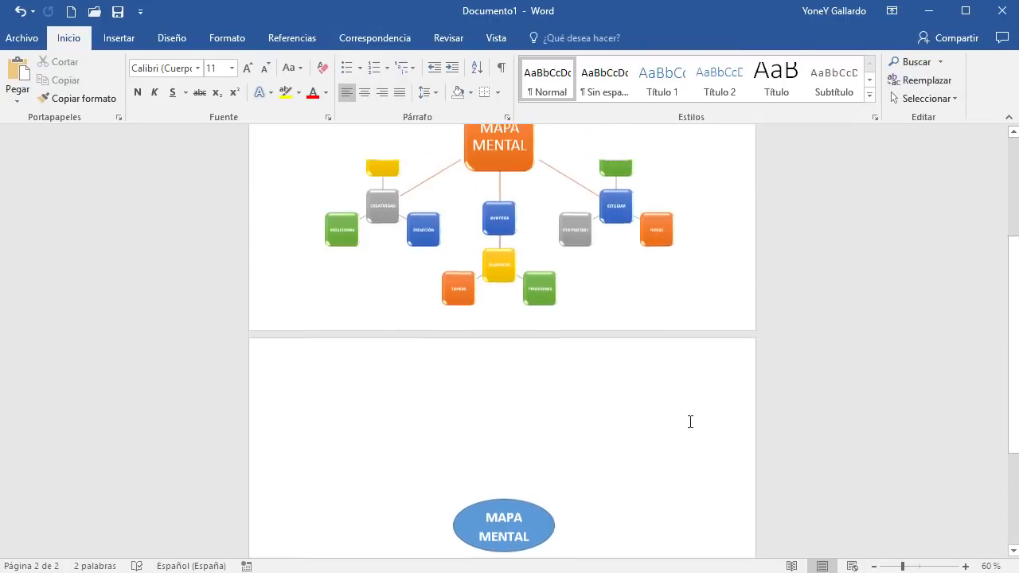
{"action": "scroll", "coordinate": [690, 422], "scroll_direction": "up", "scroll_amount": 3}
{"action": "scroll", "coordinate": [655, 406], "scroll_direction": "down", "scroll_amount": 1}
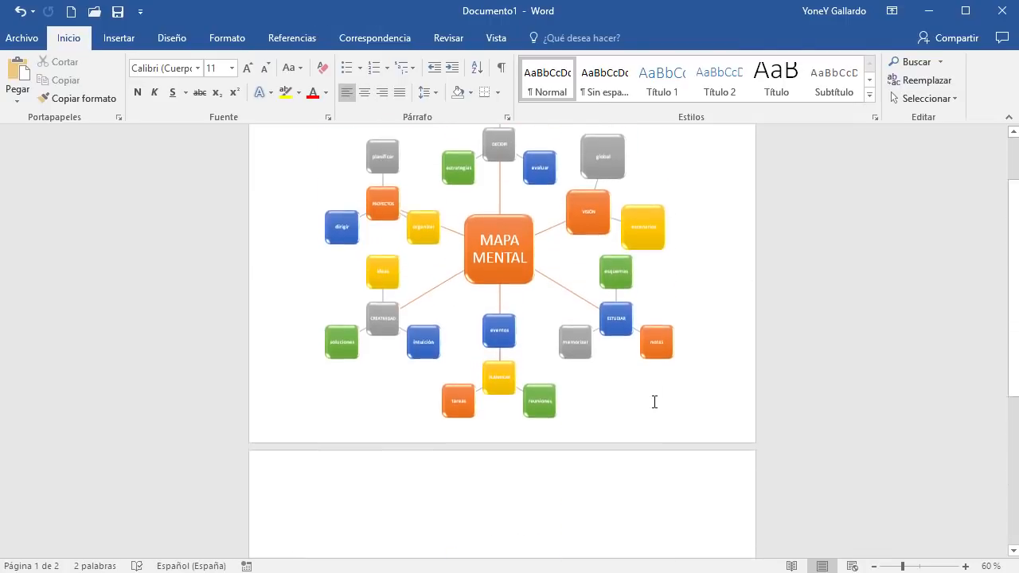
{"action": "scroll", "coordinate": [654, 402], "scroll_direction": "down", "scroll_amount": 3}
{"action": "scroll", "coordinate": [642, 407], "scroll_direction": "up", "scroll_amount": 4, "text": "ctrl"}
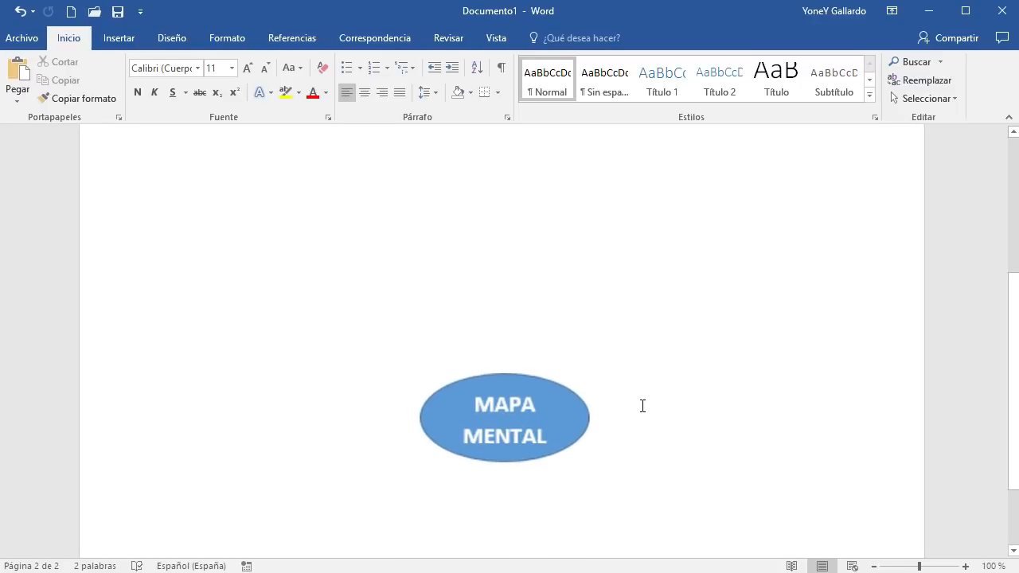
{"action": "left_click", "coordinate": [521, 383]}
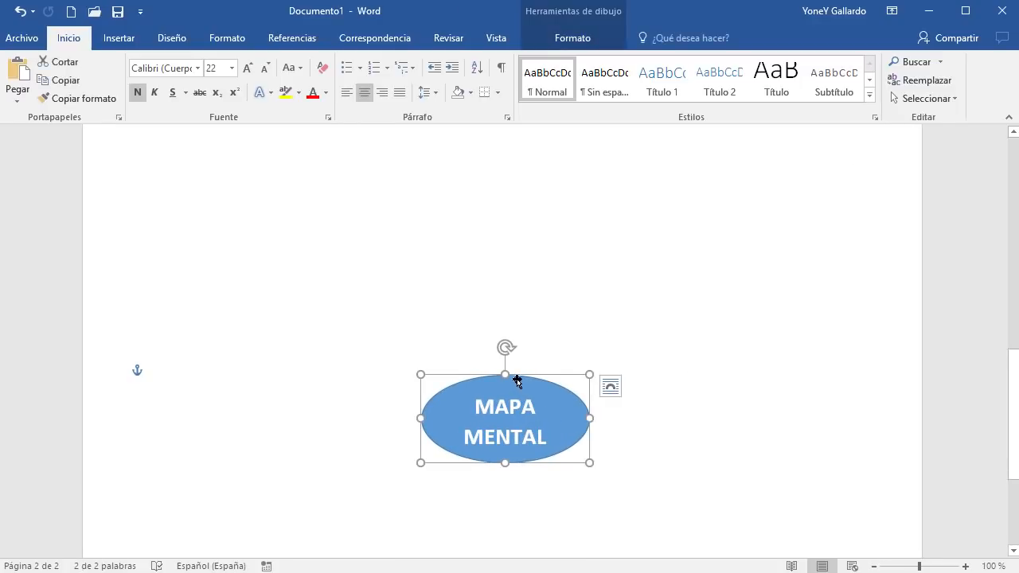
{"action": "left_click", "coordinate": [65, 86]}
{"action": "left_click", "coordinate": [661, 271]}
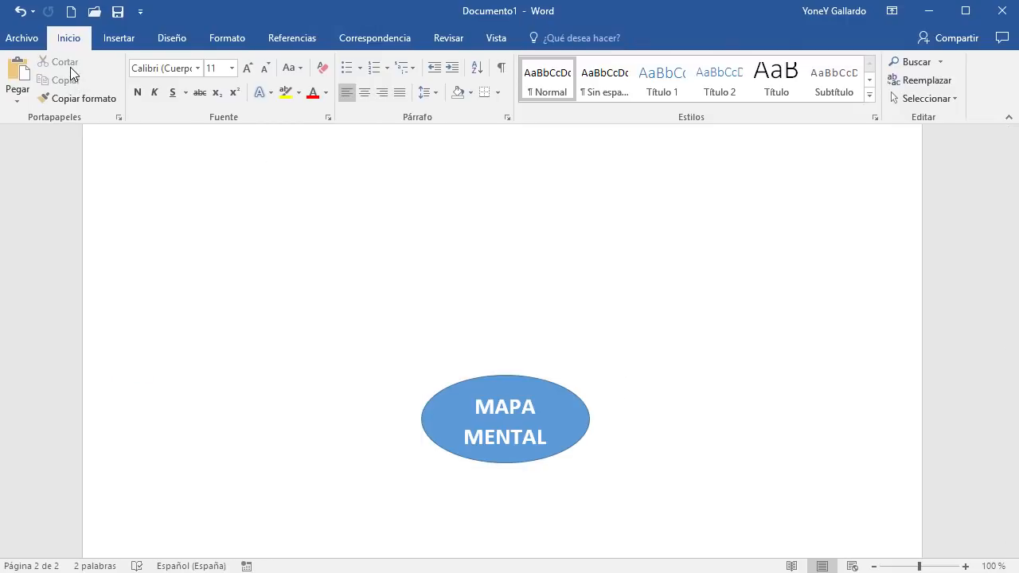
{"action": "left_click", "coordinate": [551, 386]}
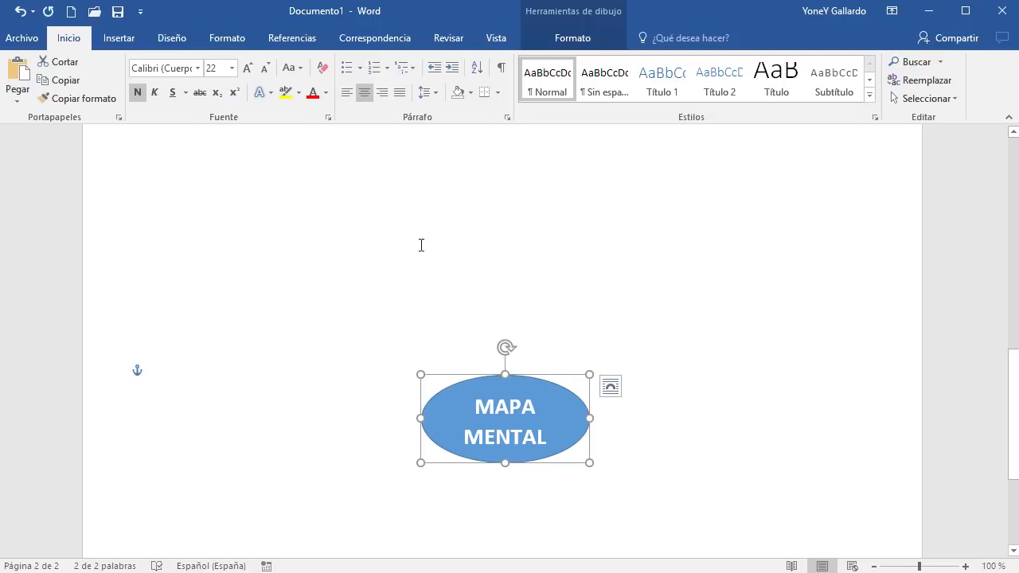
{"action": "left_click", "coordinate": [356, 242]}
{"action": "key", "text": "ctrl+v"}
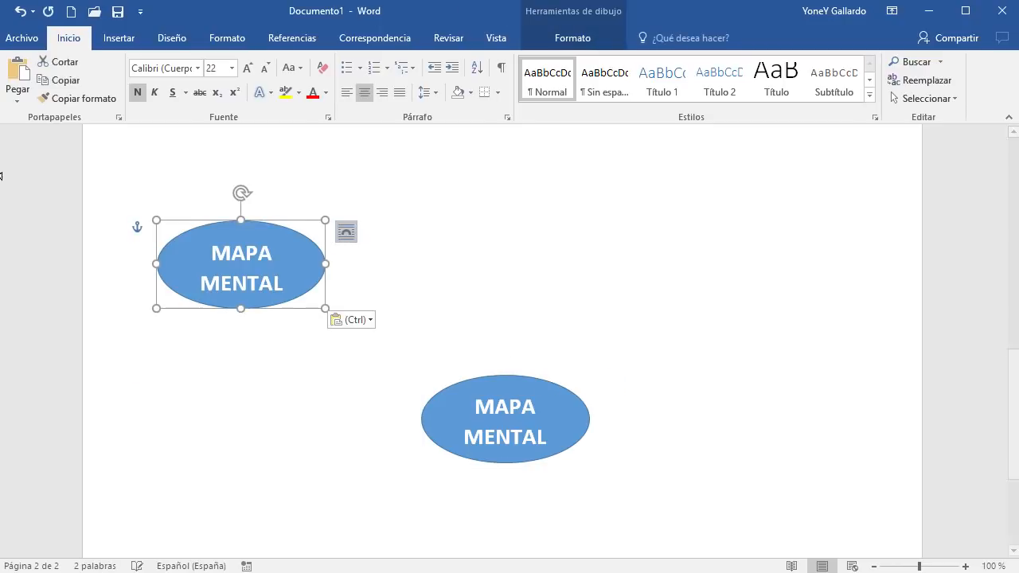
- View the keyboard image in the Photos app, return to Word and delete the pasted duplicate ellipse
{"action": "key", "text": "alt+Tab"}
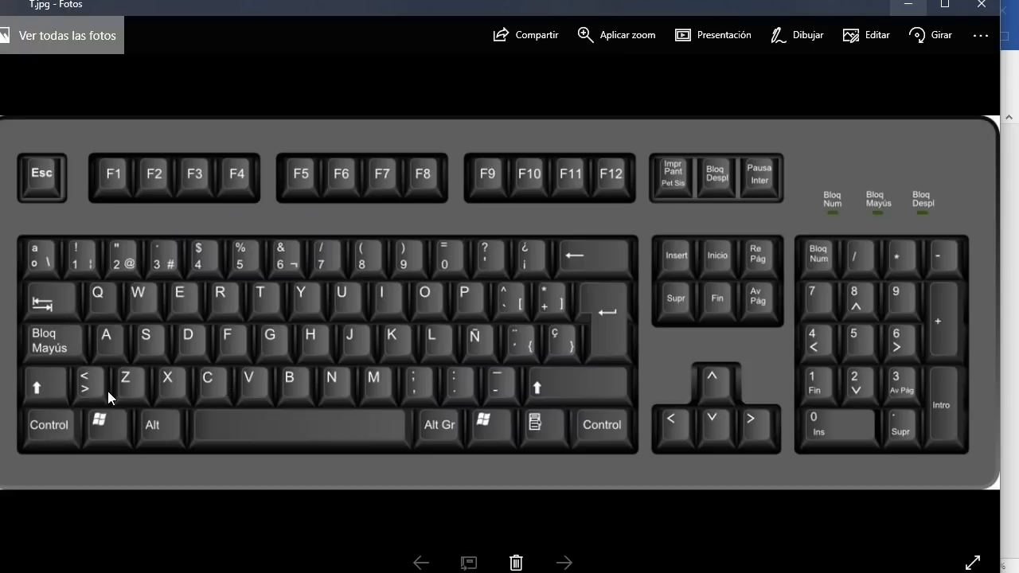
{"action": "left_click", "coordinate": [914, 4]}
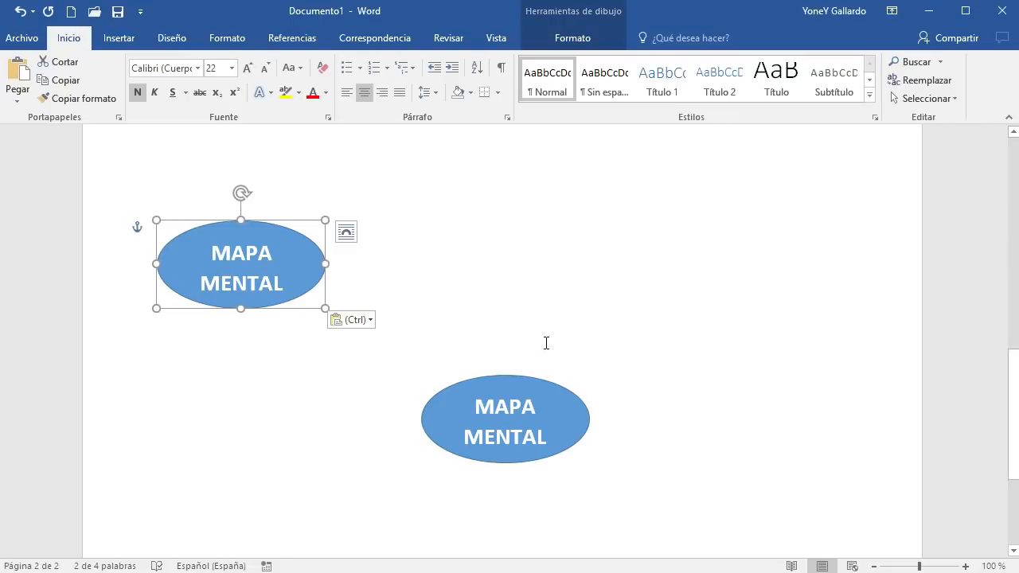
{"action": "key", "text": "Delete"}
- Review the SmartArt mind map on the first page as a reference, and return to the ellipse on the second page
{"action": "left_click", "coordinate": [545, 380]}
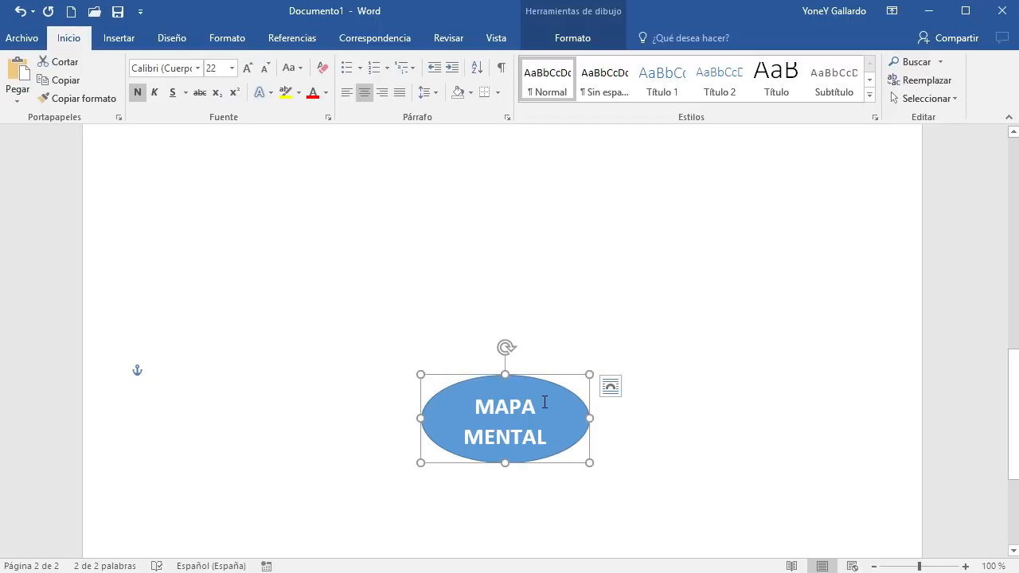
{"action": "left_click", "coordinate": [810, 377]}
{"action": "scroll", "coordinate": [810, 379], "scroll_direction": "up", "scroll_amount": 1}
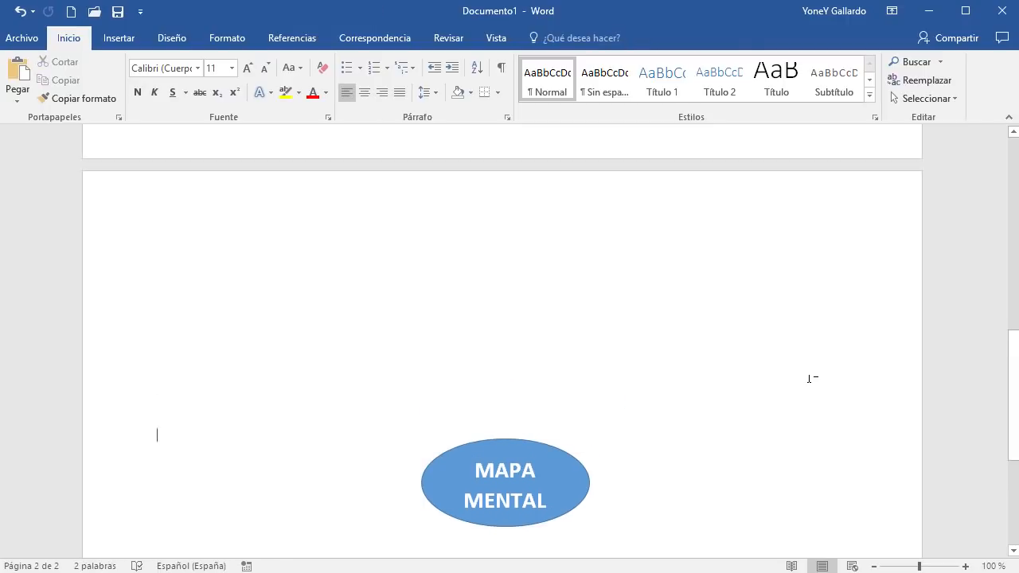
{"action": "scroll", "coordinate": [810, 380], "scroll_direction": "up", "scroll_amount": 6}
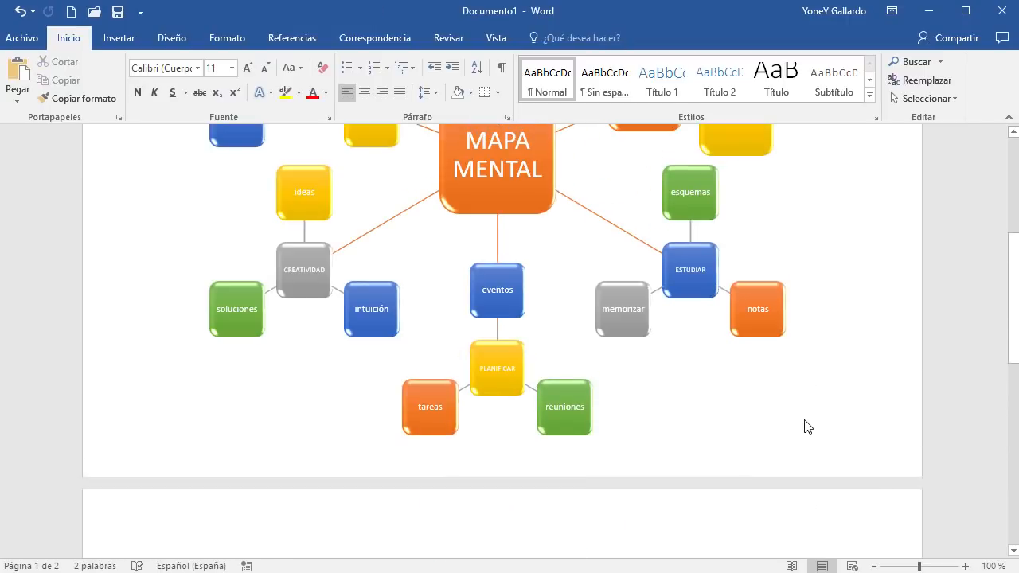
{"action": "scroll", "coordinate": [808, 427], "scroll_direction": "up", "scroll_amount": 3}
{"action": "left_click", "coordinate": [786, 396]}
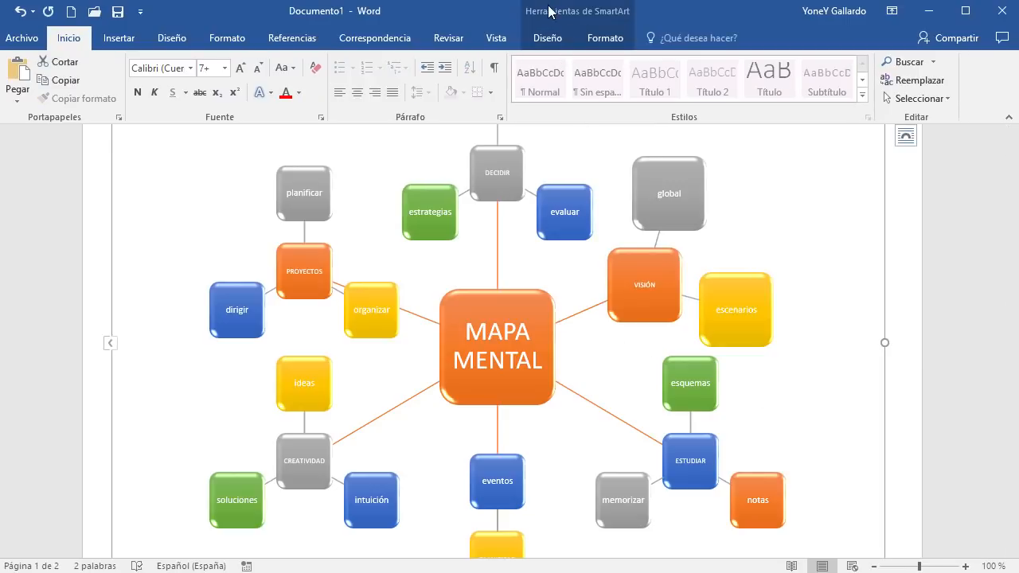
{"action": "scroll", "coordinate": [728, 262], "scroll_direction": "down", "scroll_amount": 10}
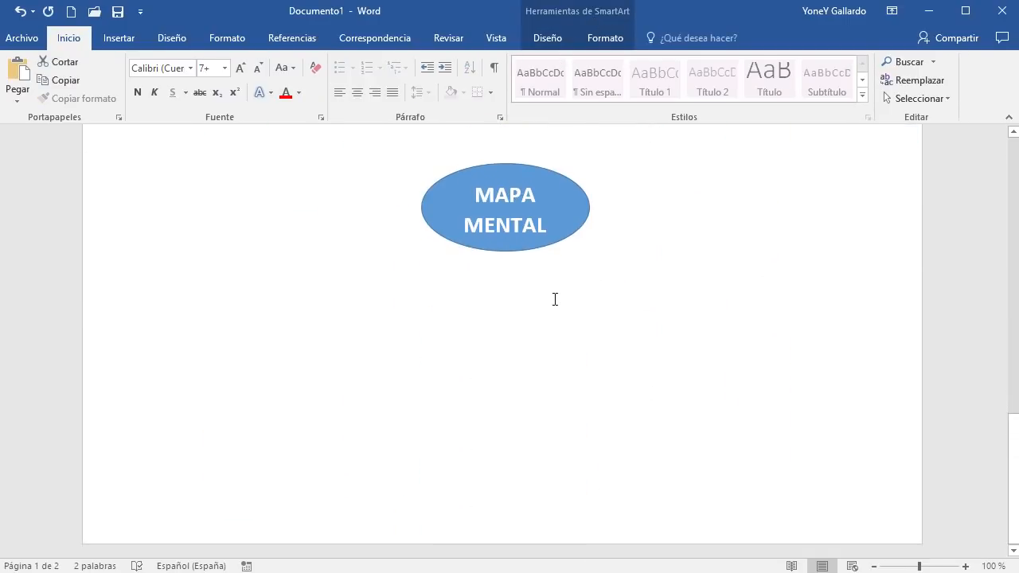
{"action": "left_click", "coordinate": [488, 331]}
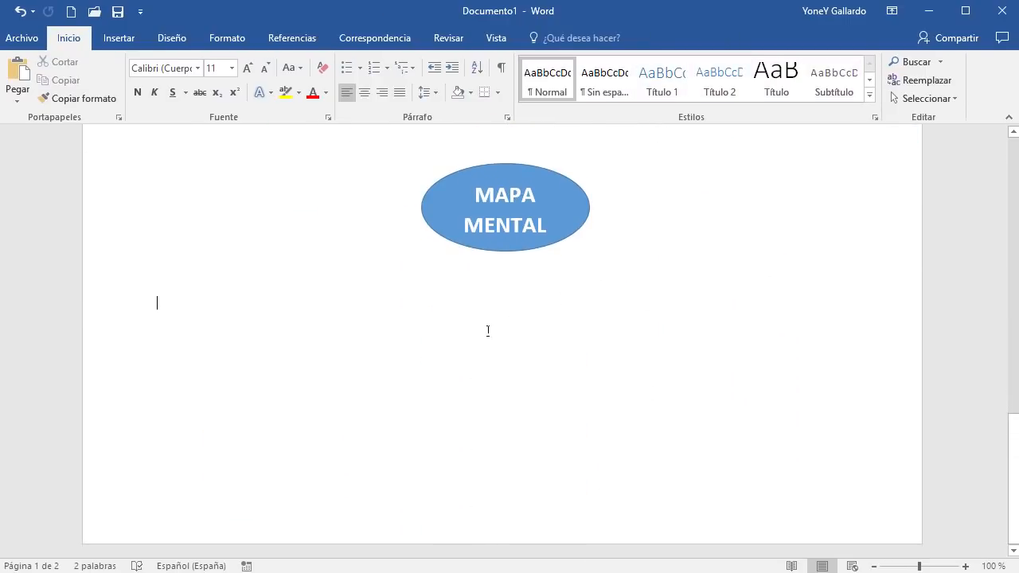
- Insert a table of four columns and six rows below the "MAPA MENTAL" ellipse, and delete it
{"action": "left_click", "coordinate": [119, 39]}
{"action": "left_click", "coordinate": [119, 102]}
{"action": "left_click", "coordinate": [160, 208]}
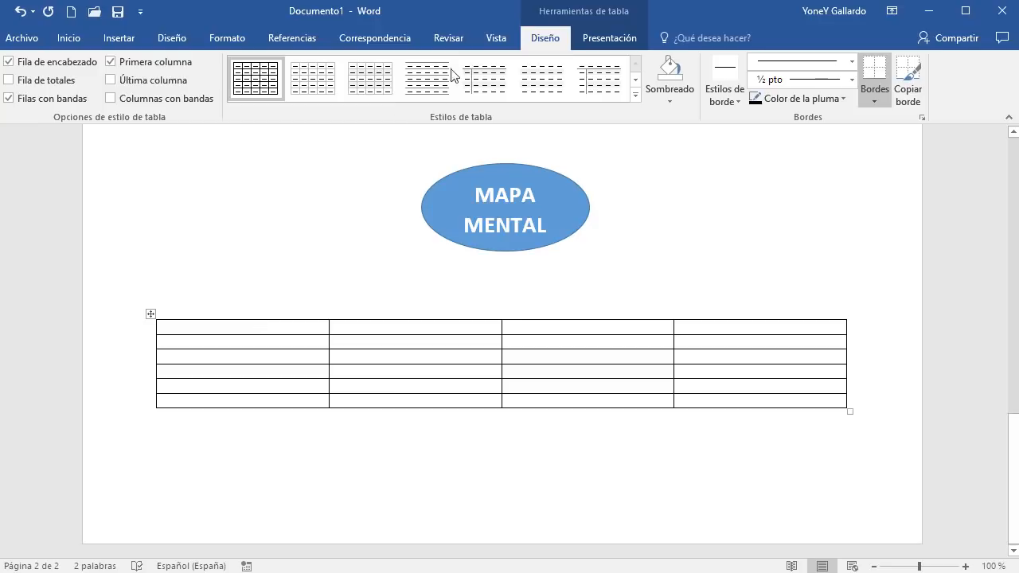
{"action": "left_click", "coordinate": [150, 312]}
{"action": "key", "text": "BackSpace"}
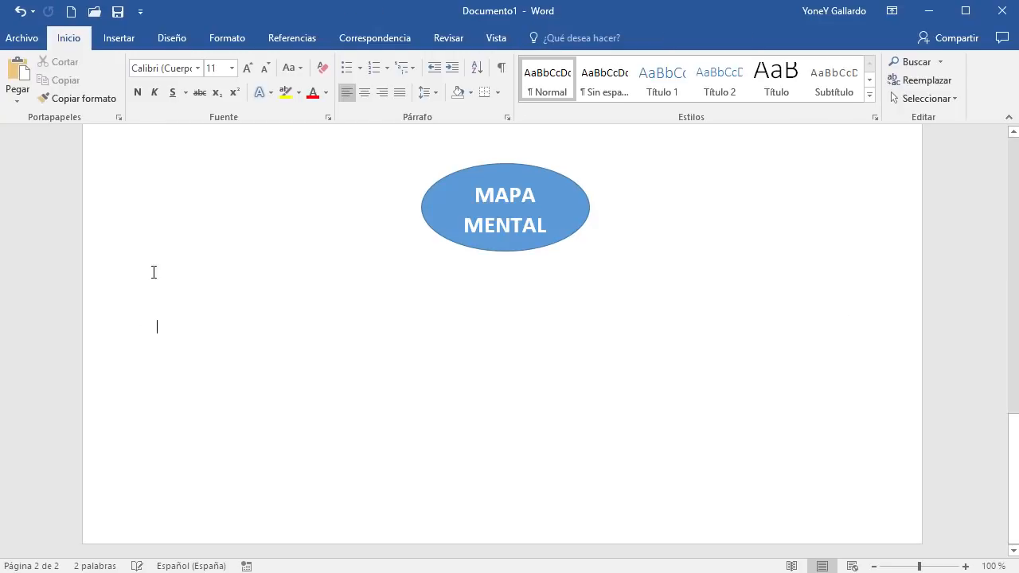
- Insert the autumn road picture from a file, delete it and return to the ellipse on the second page
{"action": "left_click", "coordinate": [119, 38]}
{"action": "left_click", "coordinate": [164, 80]}
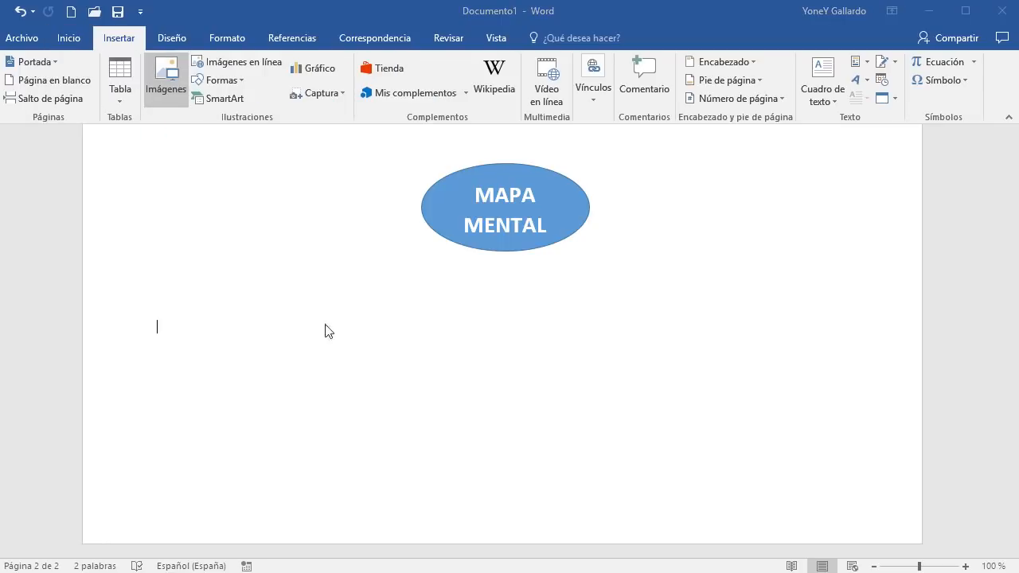
{"action": "double_click", "coordinate": [461, 341]}
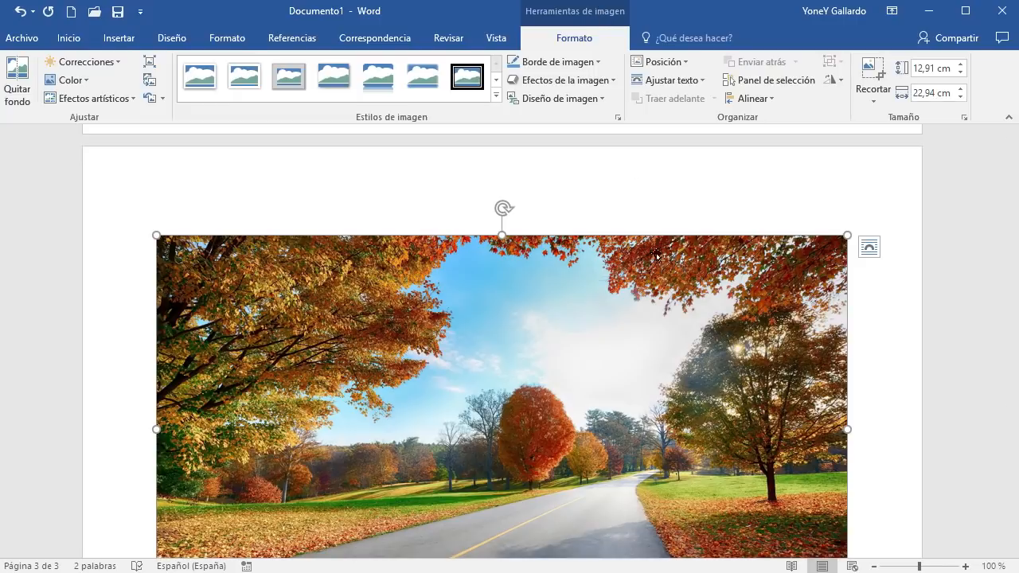
{"action": "key", "text": "Delete"}
{"action": "scroll", "coordinate": [576, 276], "scroll_direction": "up", "scroll_amount": 3}
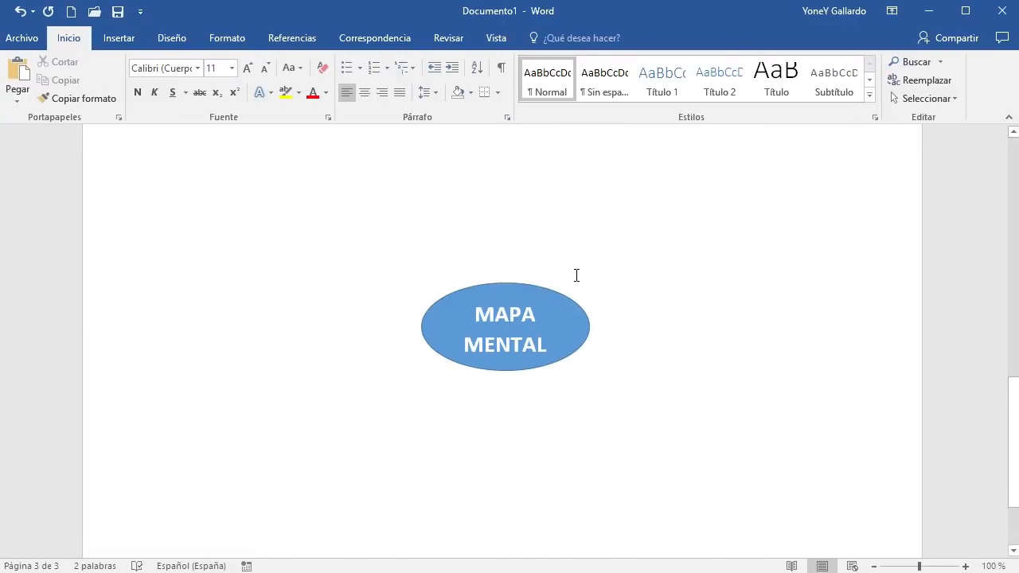
- Select the "MAPA MENTAL" ellipse and change its fill to light gold
{"action": "left_click", "coordinate": [513, 324]}
{"action": "left_click", "coordinate": [539, 298]}
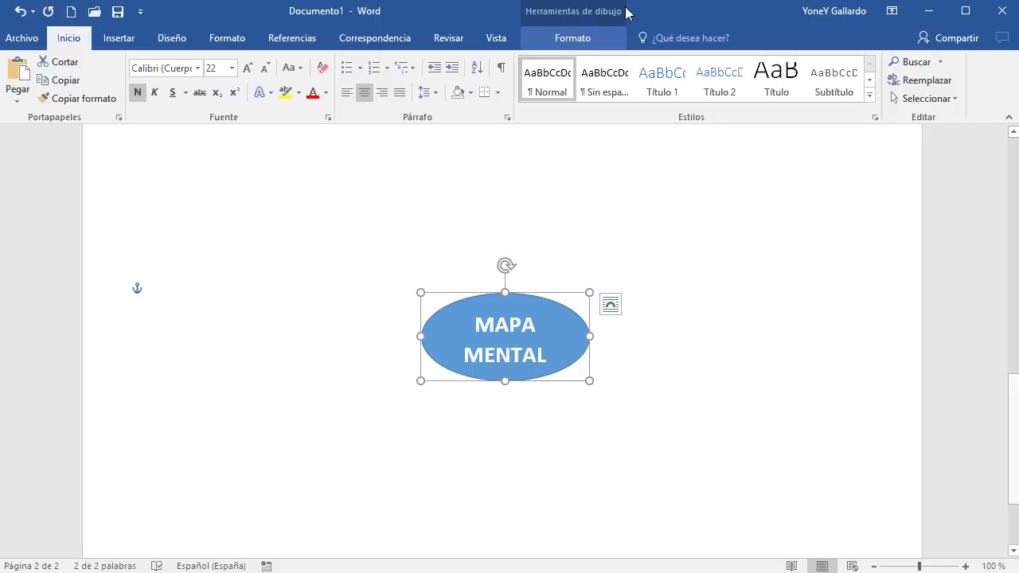
{"action": "left_click", "coordinate": [570, 33]}
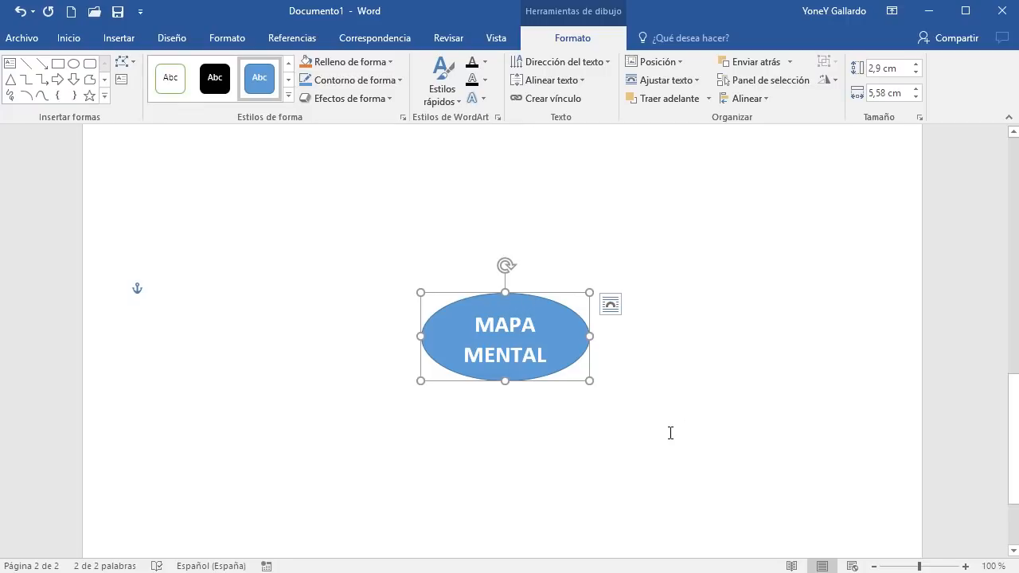
{"action": "scroll", "coordinate": [671, 432], "scroll_direction": "up", "scroll_amount": 12, "text": "ctrl"}
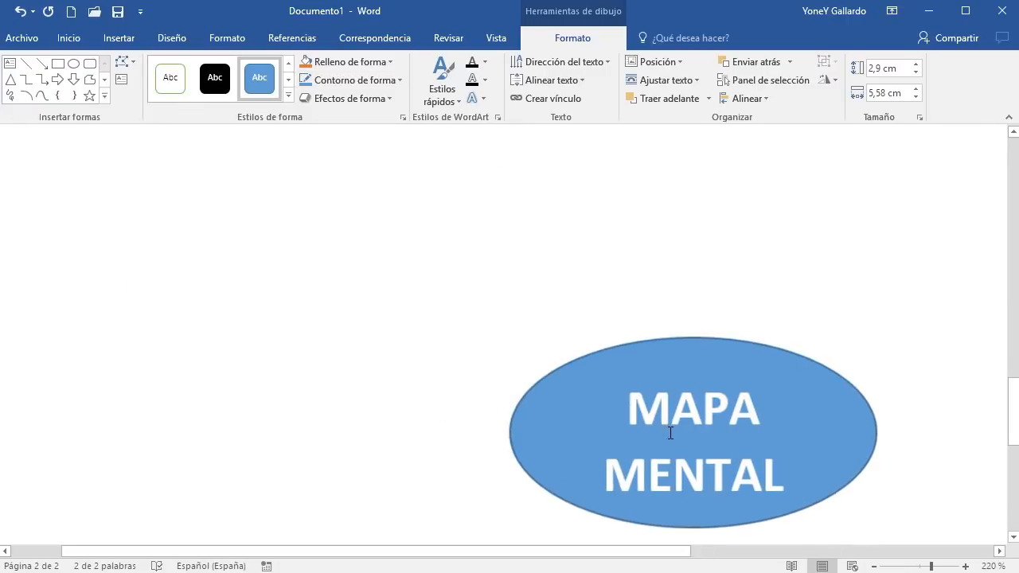
{"action": "scroll", "coordinate": [611, 480], "scroll_direction": "down", "scroll_amount": 3}
{"action": "left_click_drag", "start_coordinate": [555, 550], "coordinate": [713, 552]}
{"action": "scroll", "coordinate": [709, 467], "scroll_direction": "up", "scroll_amount": 2}
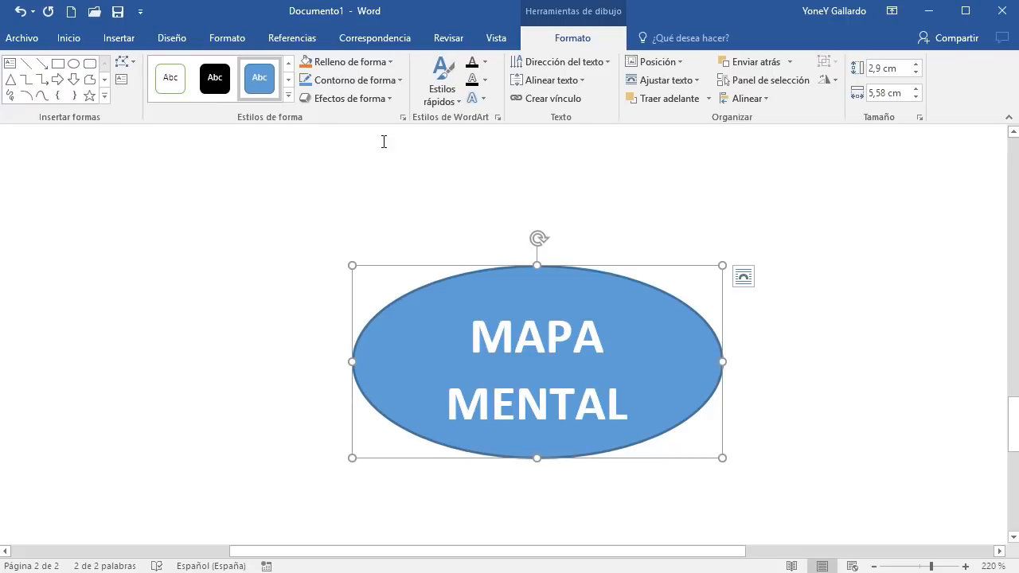
{"action": "left_click", "coordinate": [379, 63]}
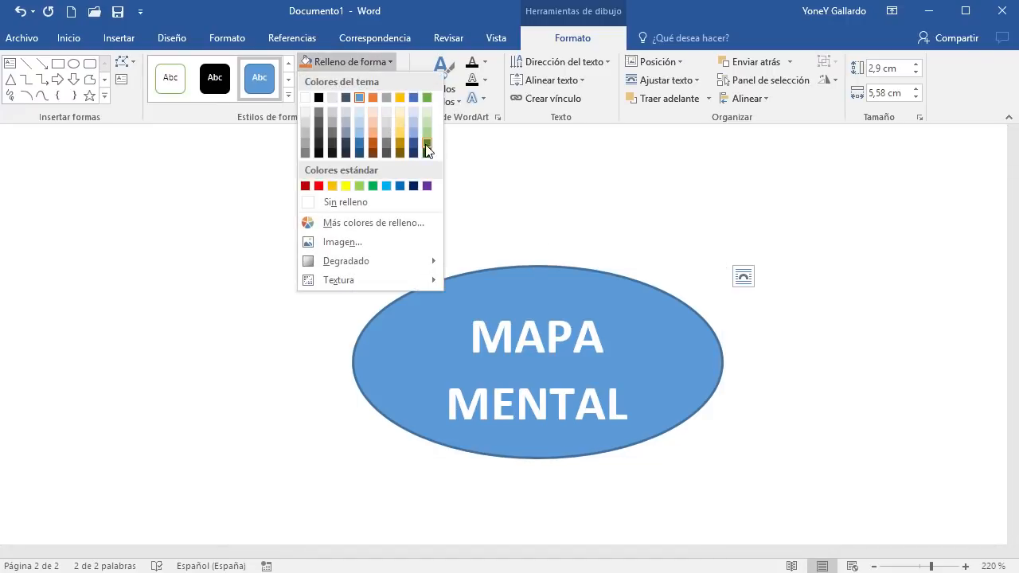
{"action": "left_click", "coordinate": [403, 133]}
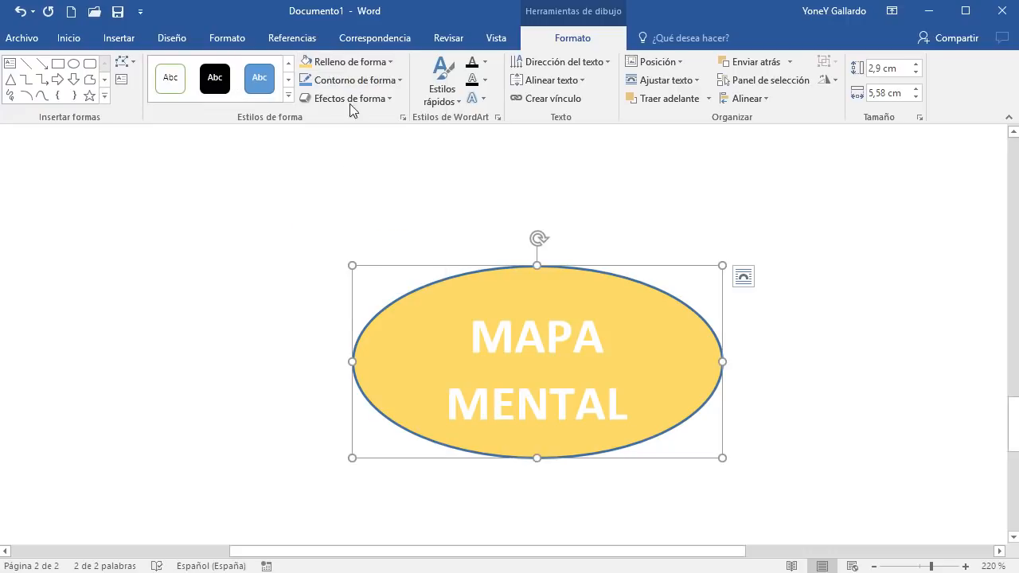
- Give the ellipse a green outline with a thickness of 4½ pt
{"action": "left_click", "coordinate": [385, 81]}
{"action": "left_click", "coordinate": [427, 116]}
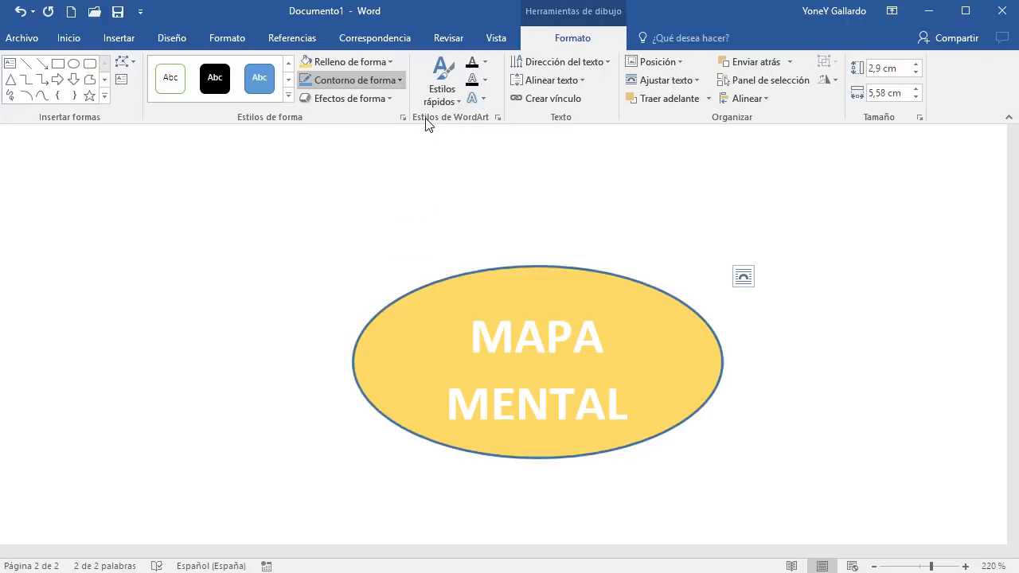
{"action": "left_click", "coordinate": [376, 80]}
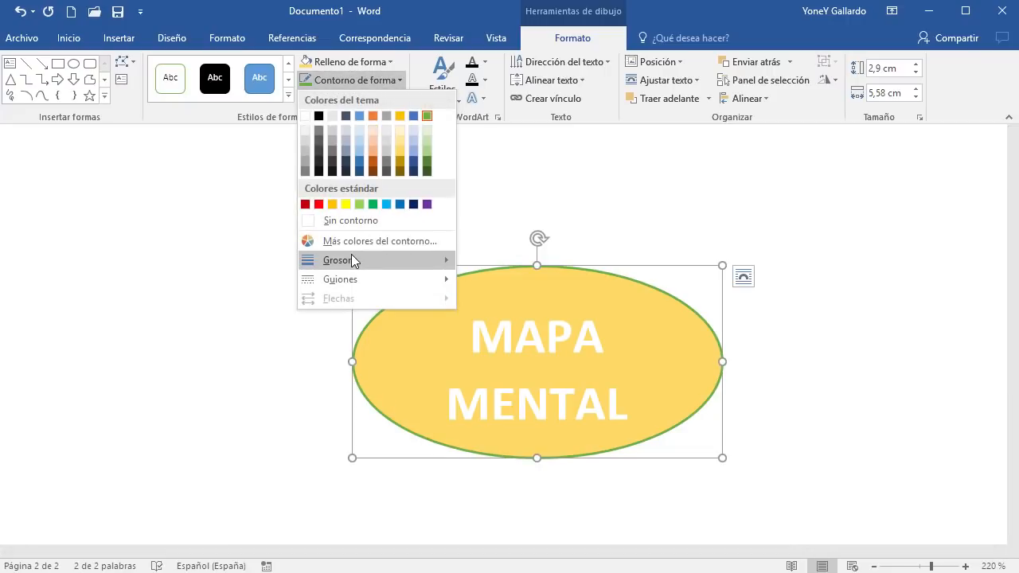
{"action": "mouse_move", "coordinate": [353, 262]}
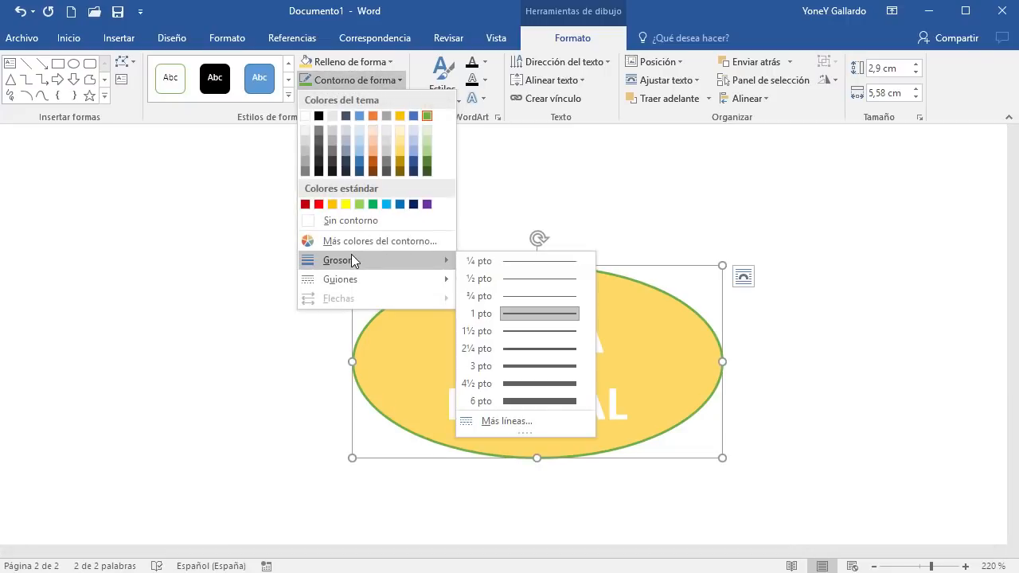
{"action": "left_click", "coordinate": [539, 386]}
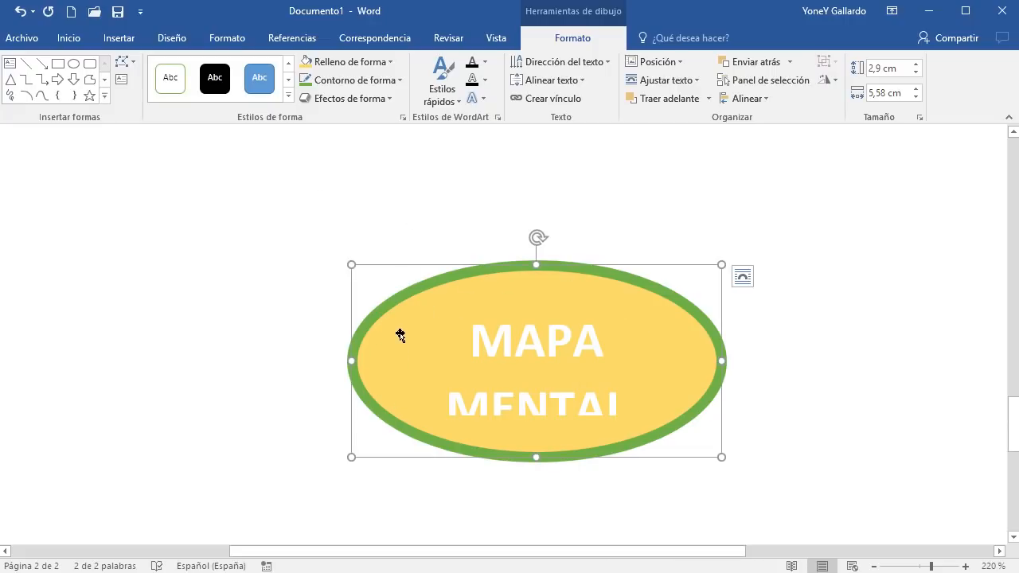
- Try a reflection effect on the ellipse and undo it
{"action": "left_click", "coordinate": [385, 102]}
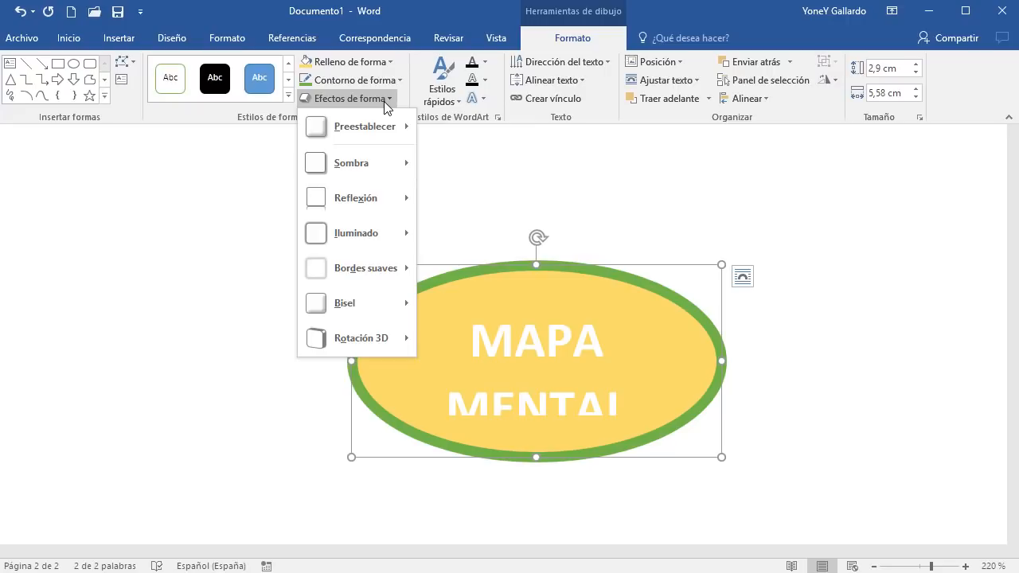
{"action": "mouse_move", "coordinate": [364, 160]}
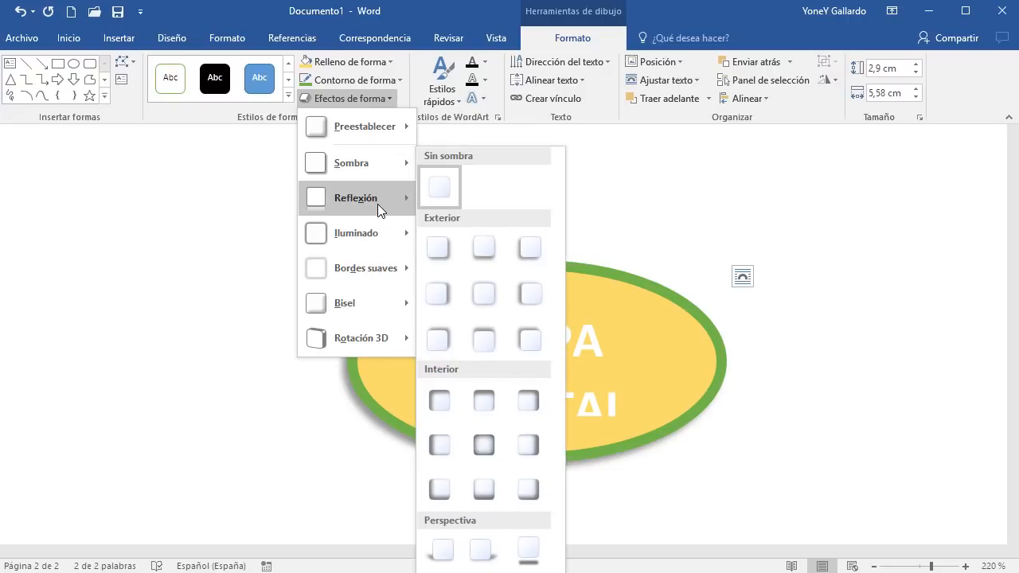
{"action": "mouse_move", "coordinate": [402, 203]}
{"action": "left_click", "coordinate": [453, 292]}
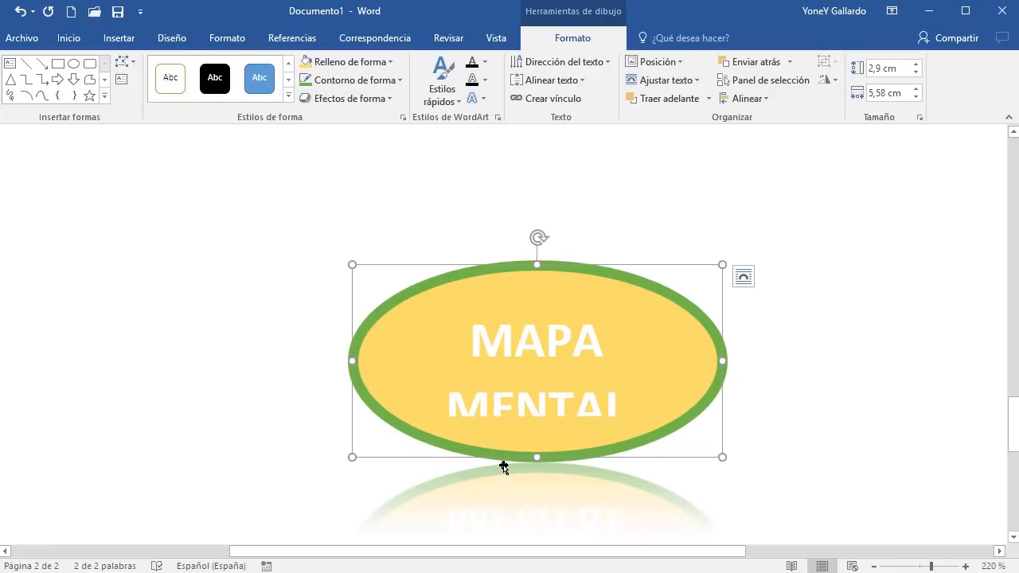
{"action": "key", "text": "ctrl+z"}
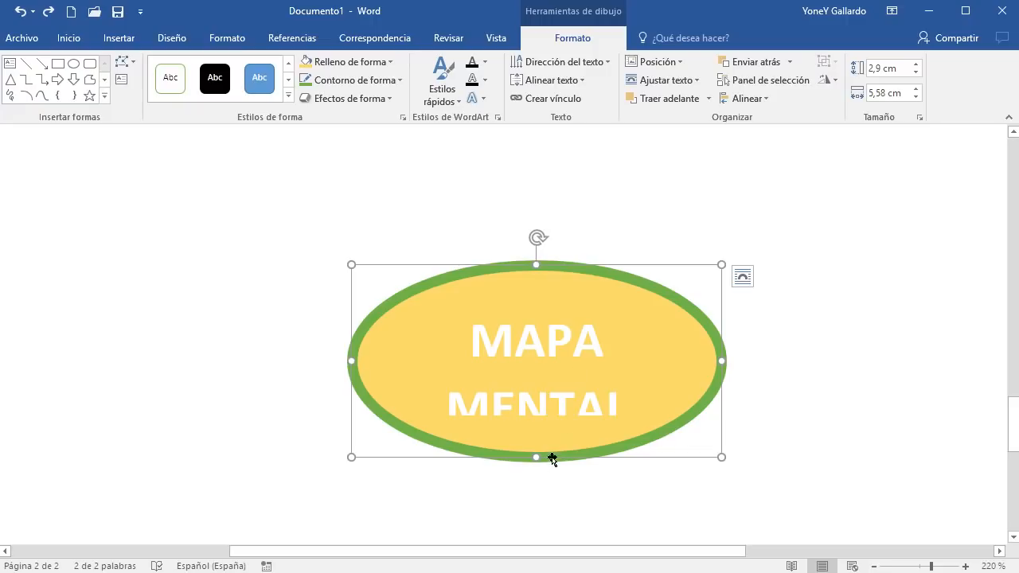
- Stretch the ellipse downward to a height of about 3.53 cm so its text fits
{"action": "left_click_drag", "start_coordinate": [537, 460], "coordinate": [536, 500]}
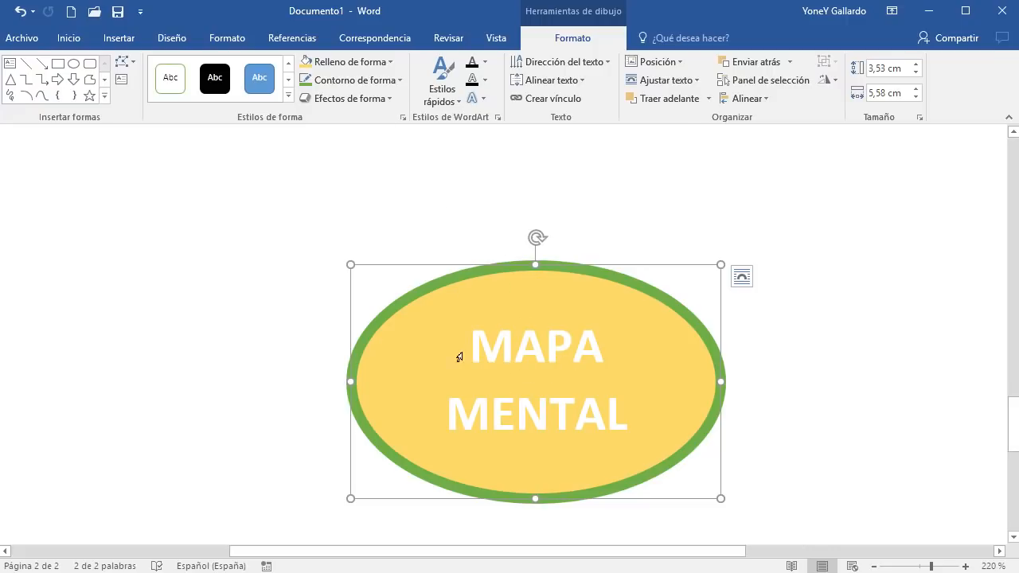
- Colour the ellipse's text orange and give it a darker blue outline 1½ pt thick
{"action": "left_click", "coordinate": [485, 66]}
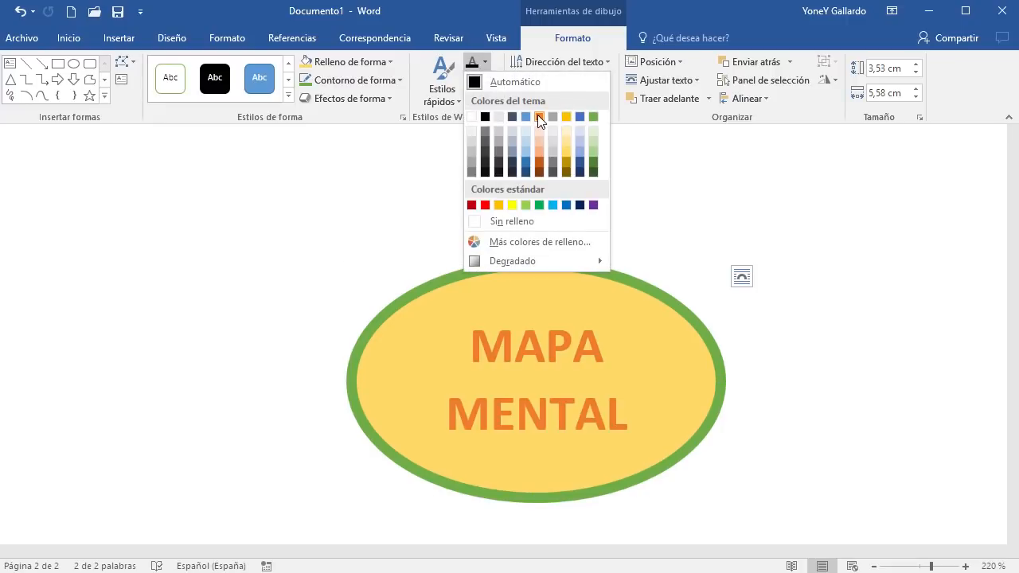
{"action": "left_click", "coordinate": [538, 116]}
{"action": "left_click", "coordinate": [487, 82]}
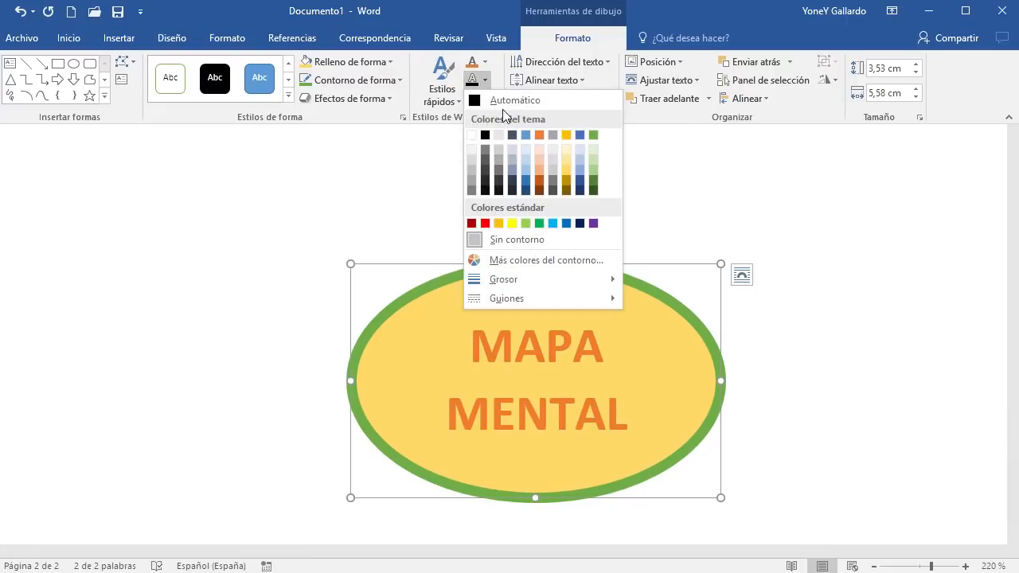
{"action": "left_click", "coordinate": [518, 170]}
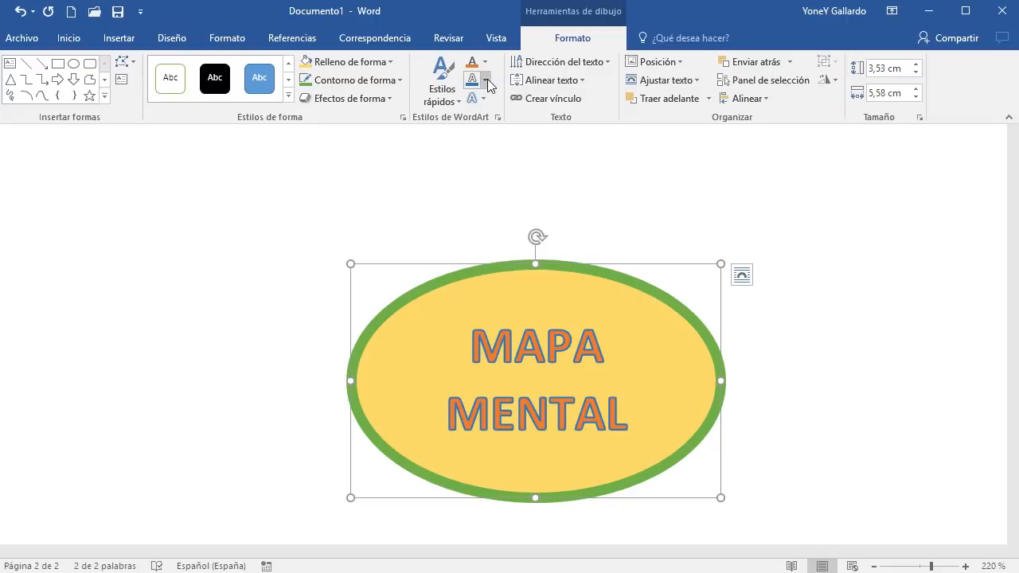
{"action": "left_click", "coordinate": [485, 81]}
{"action": "mouse_move", "coordinate": [541, 283]}
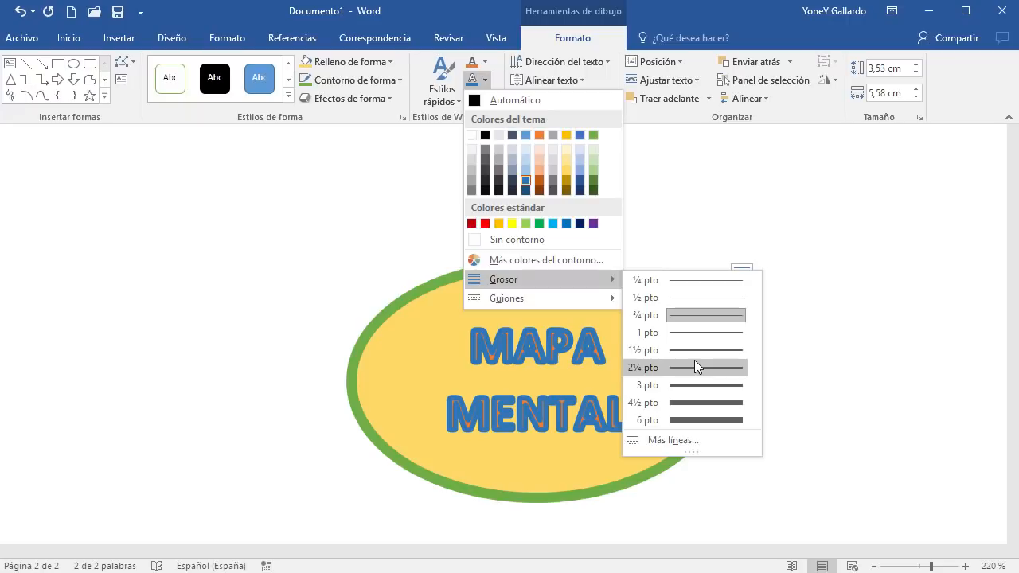
{"action": "left_click", "coordinate": [698, 348]}
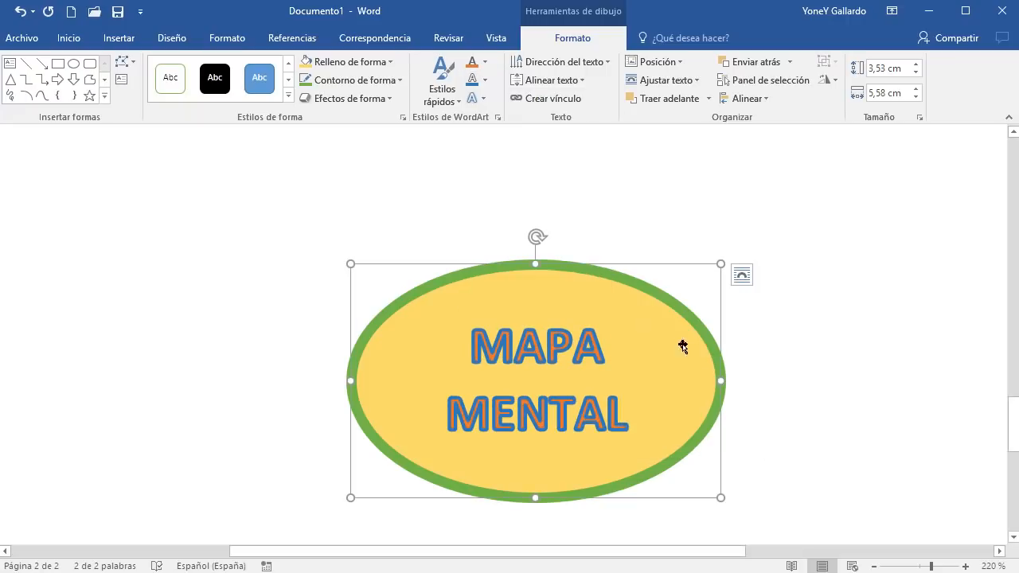
- Add a reflection effect to the ellipse's text, and undo all the text formatting back to plain white
{"action": "left_click", "coordinate": [482, 98]}
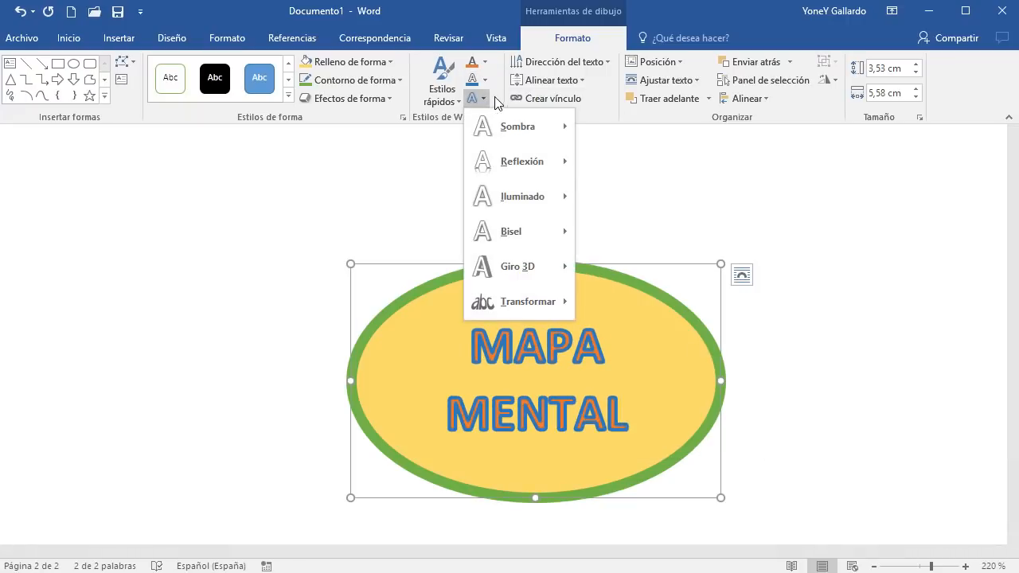
{"action": "mouse_move", "coordinate": [558, 129]}
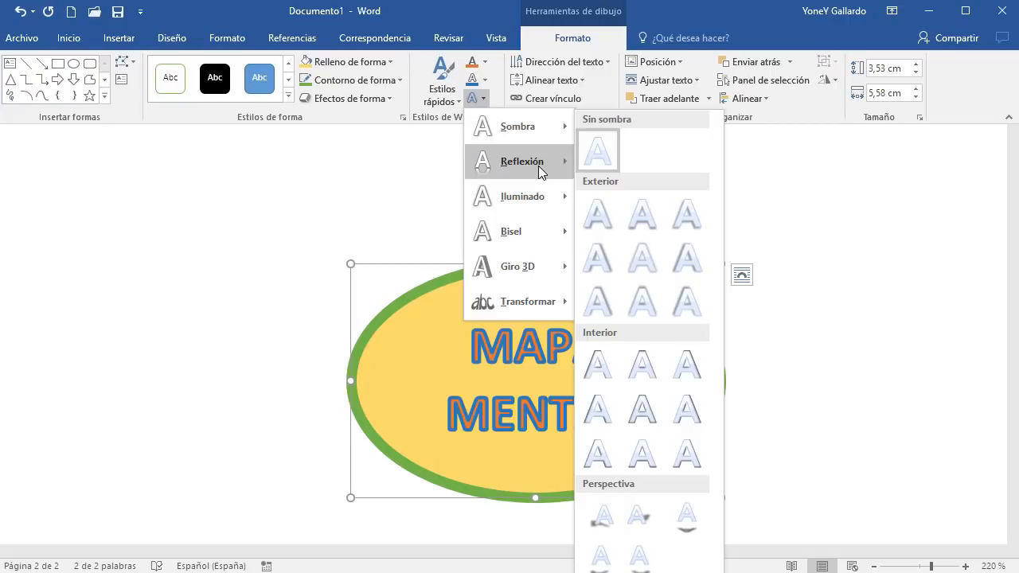
{"action": "mouse_move", "coordinate": [541, 170]}
{"action": "left_click", "coordinate": [597, 243]}
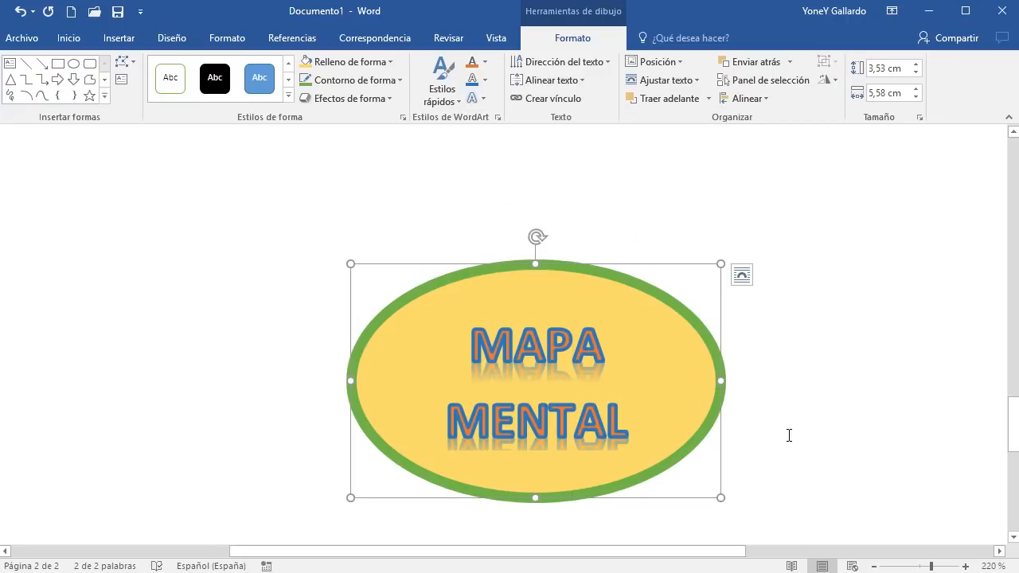
{"action": "key", "text": "ctrl+z"}
{"action": "key", "text": "ctrl+z"}
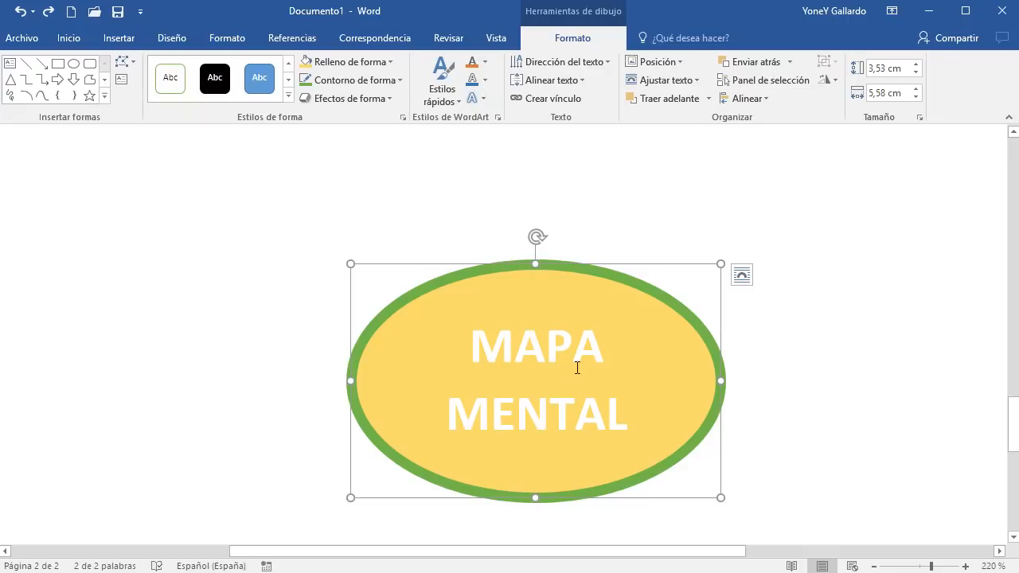
- Duplicate the ellipse to the lower left of the original and delete the duplicate
{"action": "left_click", "coordinate": [828, 362]}
{"action": "scroll", "coordinate": [821, 366], "scroll_direction": "down", "scroll_amount": 12, "text": "ctrl"}
{"action": "scroll", "coordinate": [683, 366], "scroll_direction": "down", "scroll_amount": 3, "text": "ctrl"}
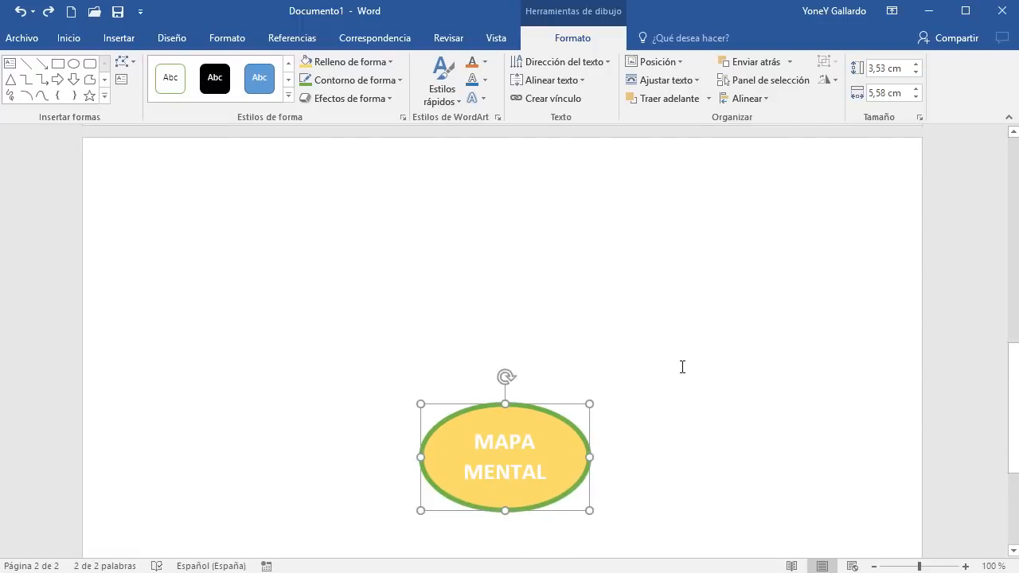
{"action": "scroll", "coordinate": [682, 367], "scroll_direction": "down", "scroll_amount": 1}
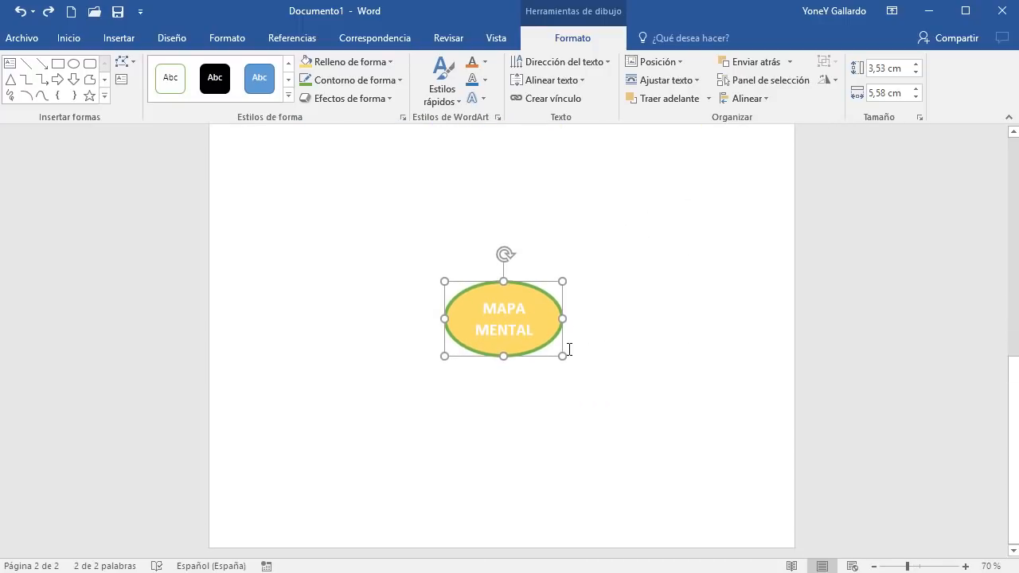
{"action": "scroll", "coordinate": [580, 337], "scroll_direction": "up", "scroll_amount": 2, "text": "ctrl"}
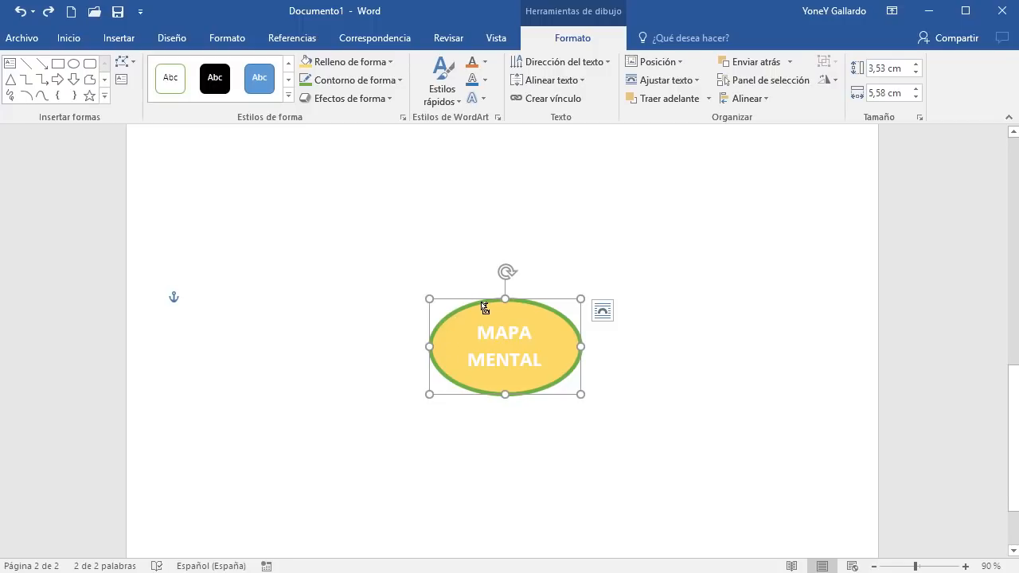
{"action": "left_click_drag", "start_coordinate": [484, 308], "coordinate": [339, 362]}
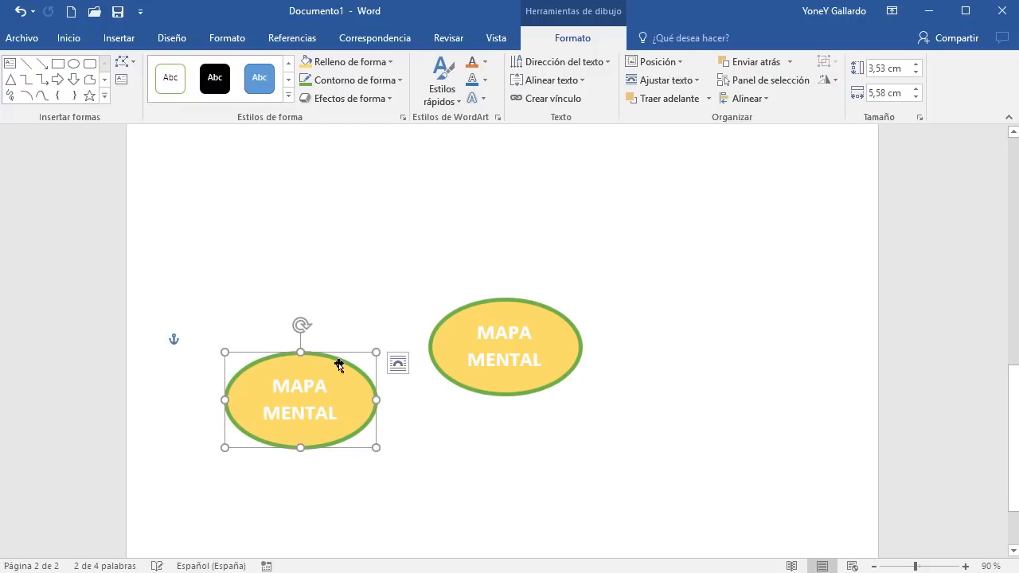
{"action": "key", "text": "Delete"}
- Apply the shape style "Contorno coloreado - Negro, Oscuro 1" to the "MAPA MENTAL" ellipse
{"action": "left_click", "coordinate": [534, 353]}
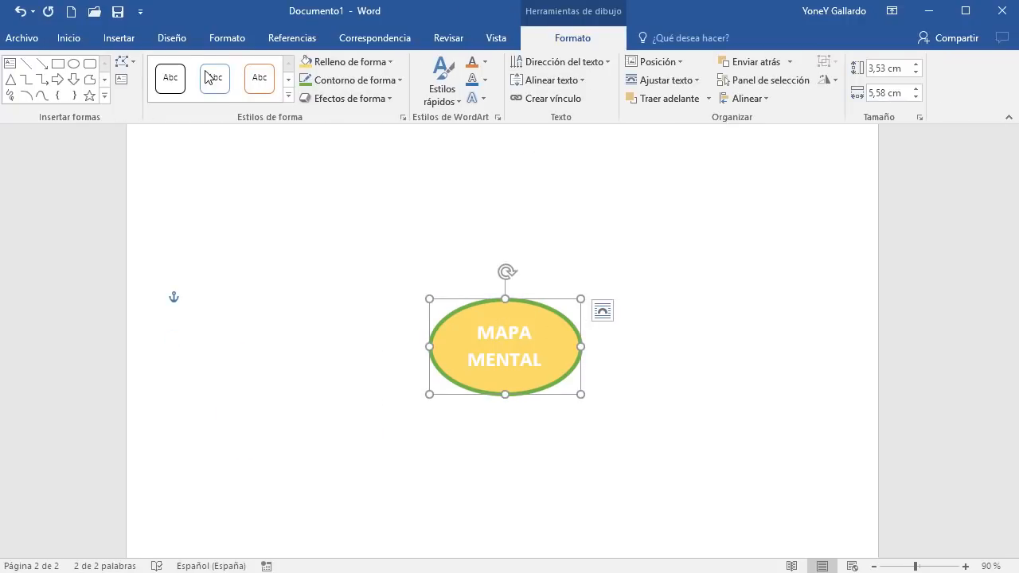
{"action": "left_click", "coordinate": [171, 83]}
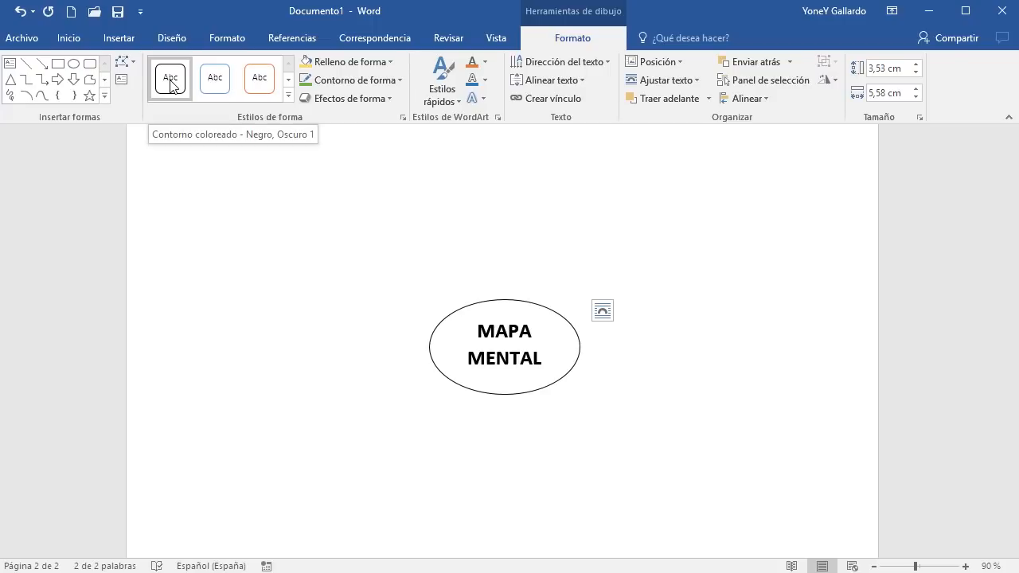
- Apply the blue coloured-outline theme style to the "MAPA MENTAL" ellipse and reduce its height to about 3,13 cm
{"action": "left_click", "coordinate": [289, 98]}
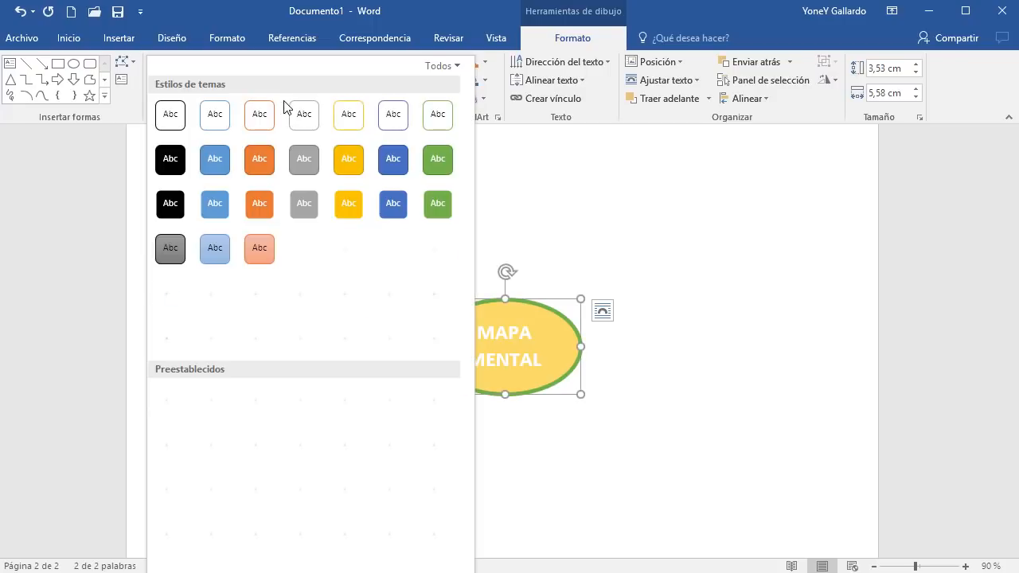
{"action": "left_click", "coordinate": [221, 124]}
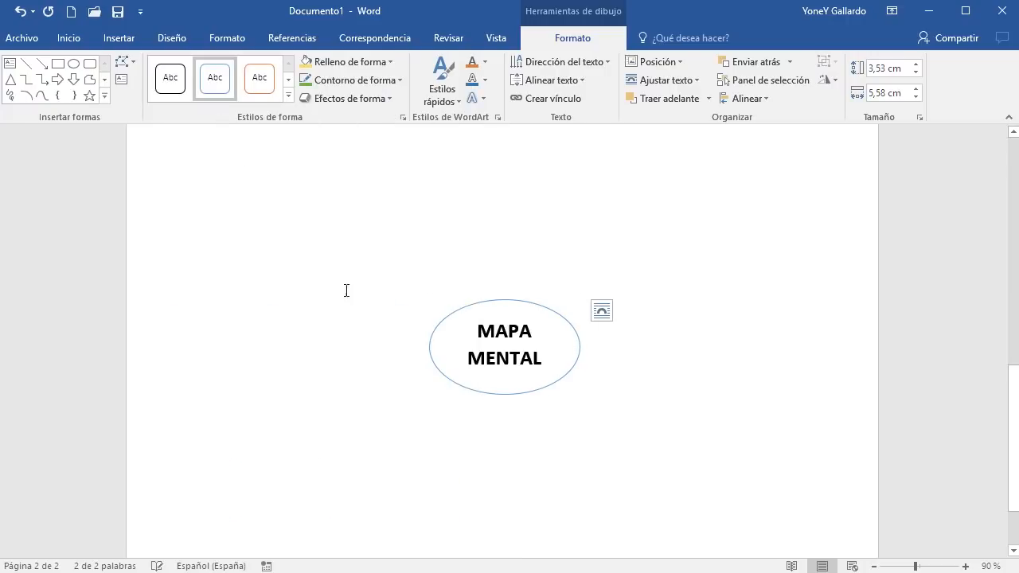
{"action": "left_click_drag", "start_coordinate": [503, 394], "coordinate": [501, 384]}
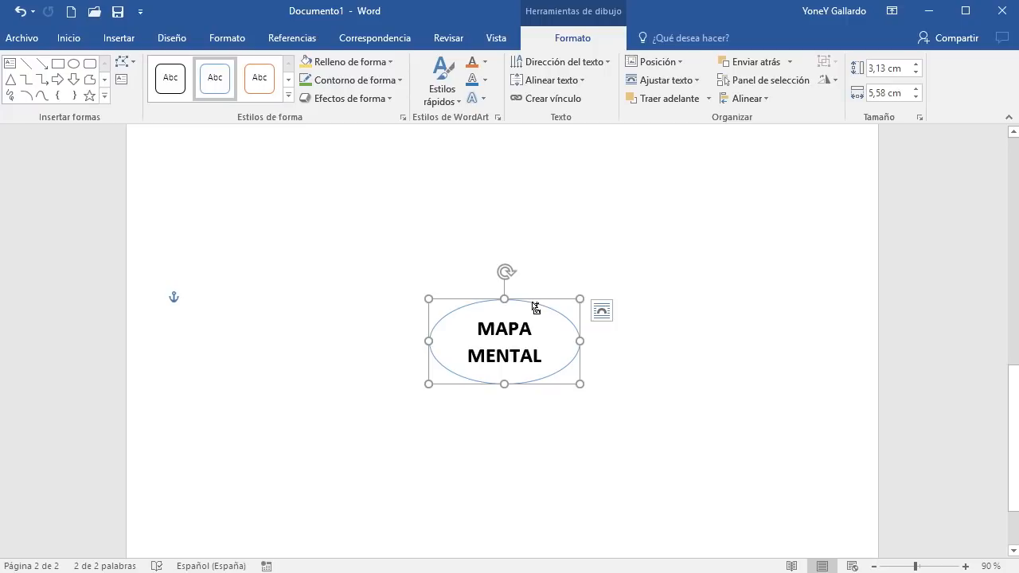
- Duplicate the "MAPA MENTAL" ellipse to its upper left and replace the copy's text with "DECIDIR"
{"action": "left_click_drag", "start_coordinate": [541, 303], "coordinate": [383, 237]}
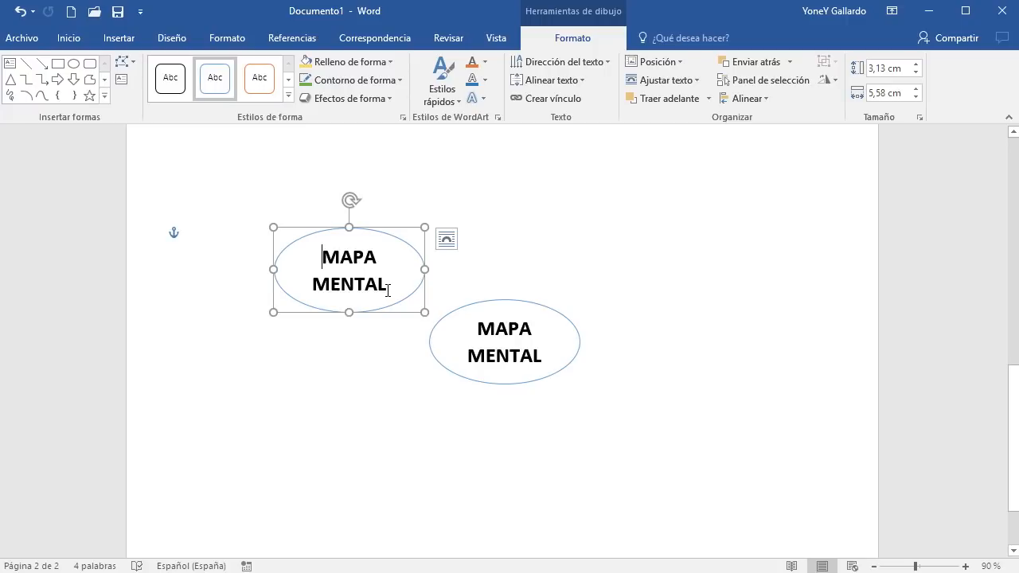
{"action": "triple_click", "coordinate": [388, 289]}
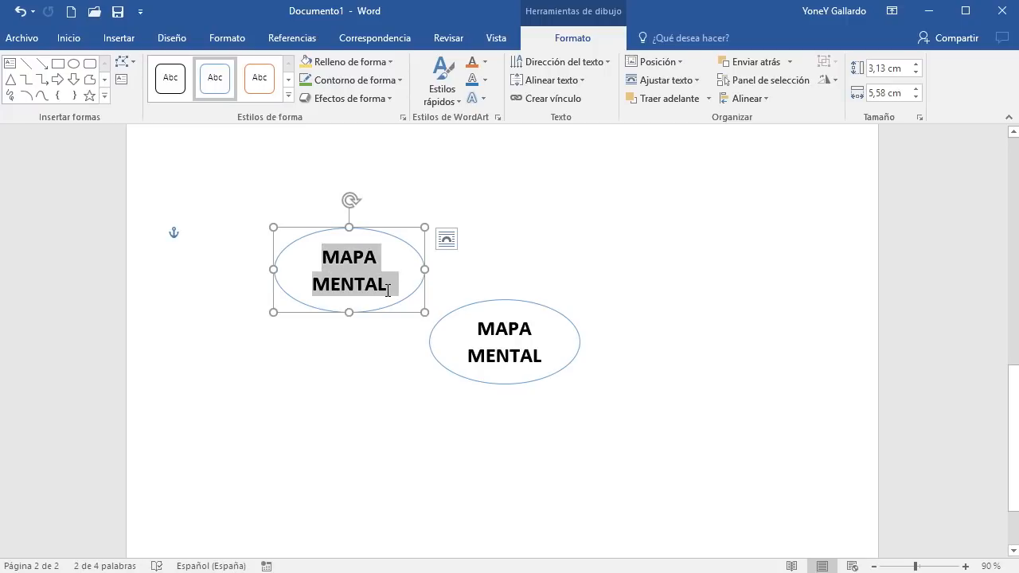
{"action": "type", "text": "D"}
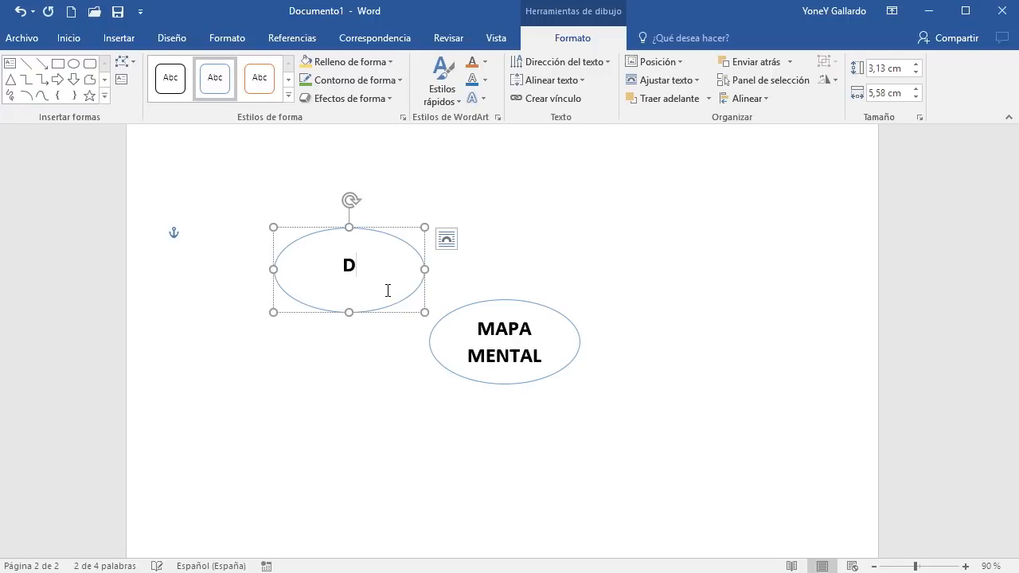
{"action": "type", "text": "ECIDI"}
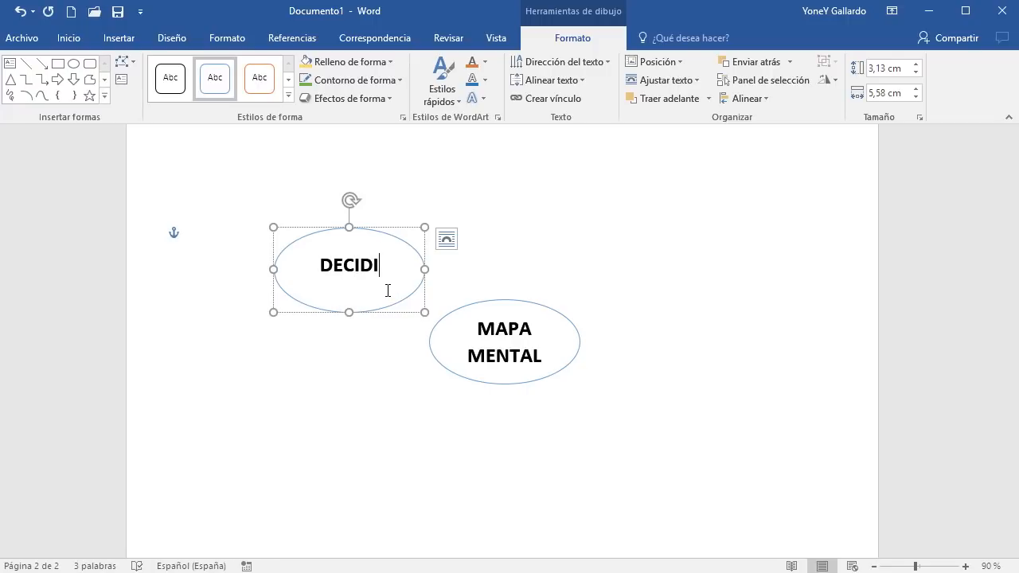
{"action": "type", "text": "R"}
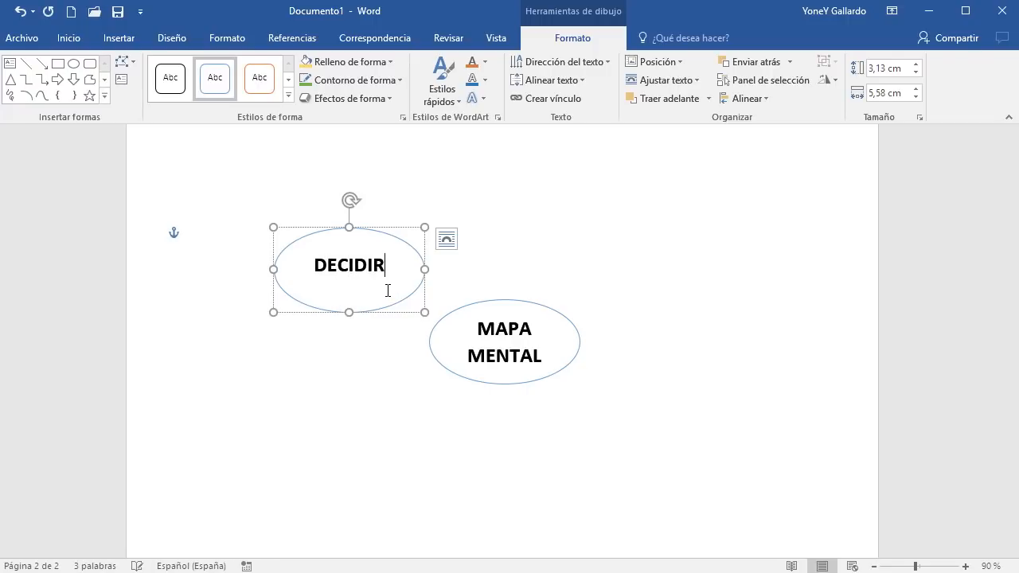
- Reduce the text of the "DECIDIR" ellipse to 14 pt and remove its bold formatting
{"action": "left_click", "coordinate": [377, 232]}
{"action": "left_click", "coordinate": [70, 38]}
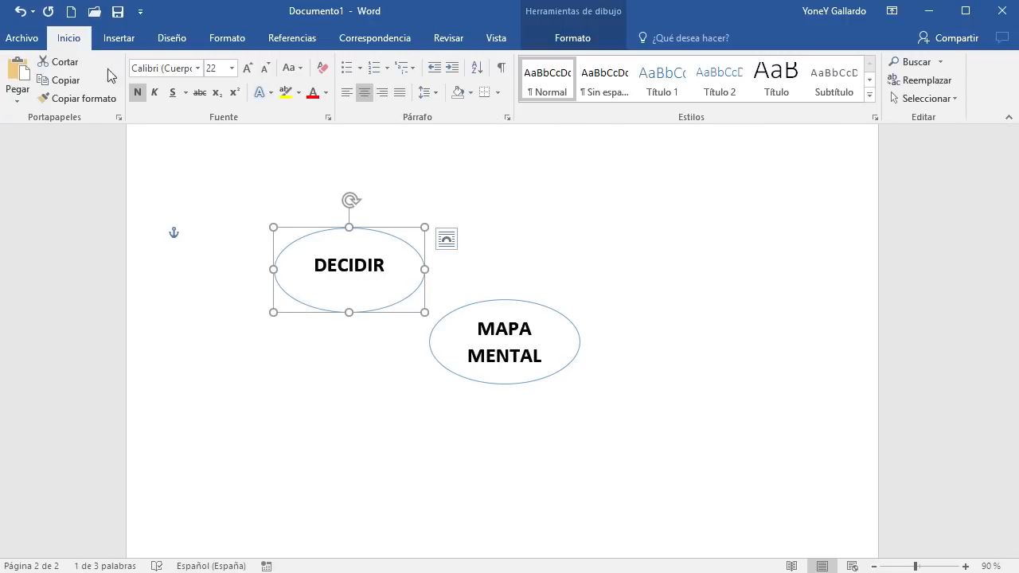
{"action": "left_click", "coordinate": [267, 67]}
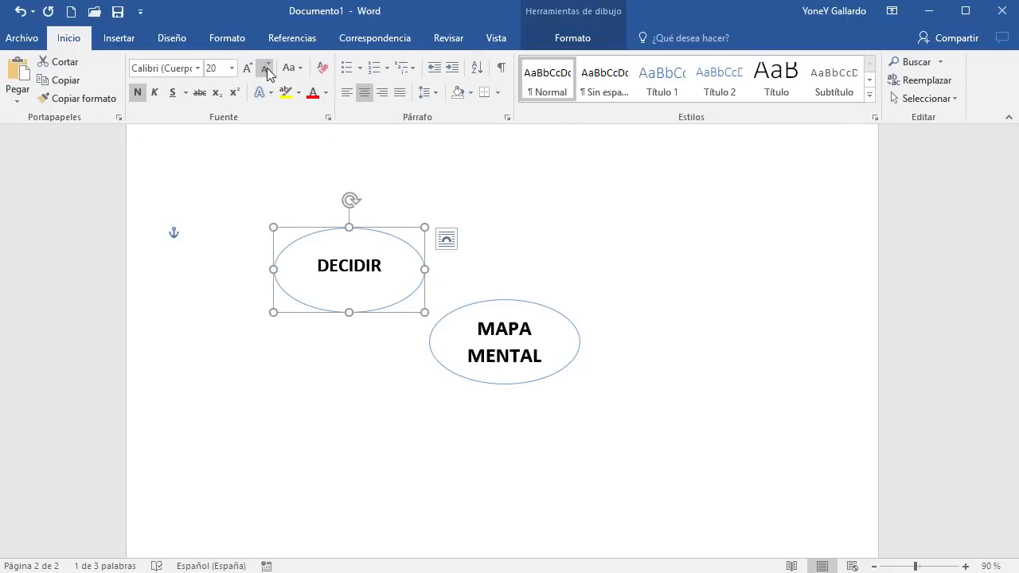
{"action": "left_click", "coordinate": [267, 67]}
{"action": "left_click", "coordinate": [267, 68]}
{"action": "left_click", "coordinate": [267, 67]}
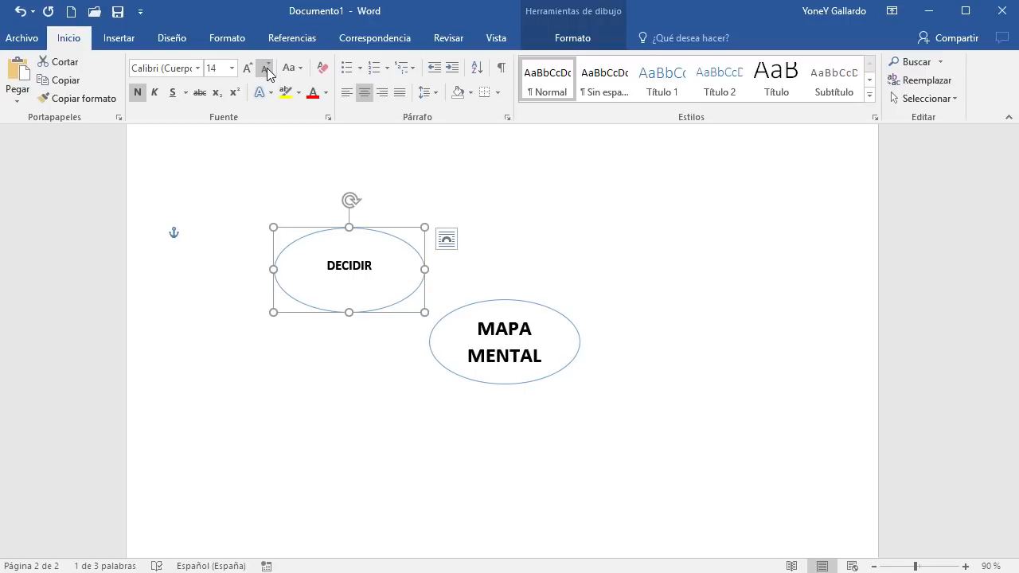
{"action": "left_click", "coordinate": [137, 92]}
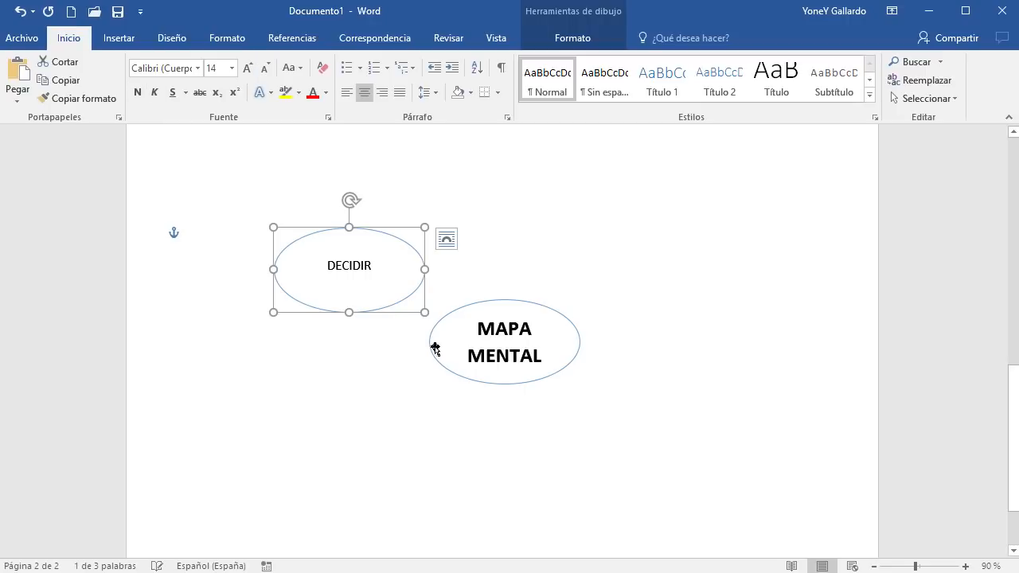
- Shrink the "DECIDIR" ellipse and place a copy labelled "VISIÓN" to the left of the central ellipse
{"action": "left_click_drag", "start_coordinate": [422, 315], "coordinate": [368, 316]}
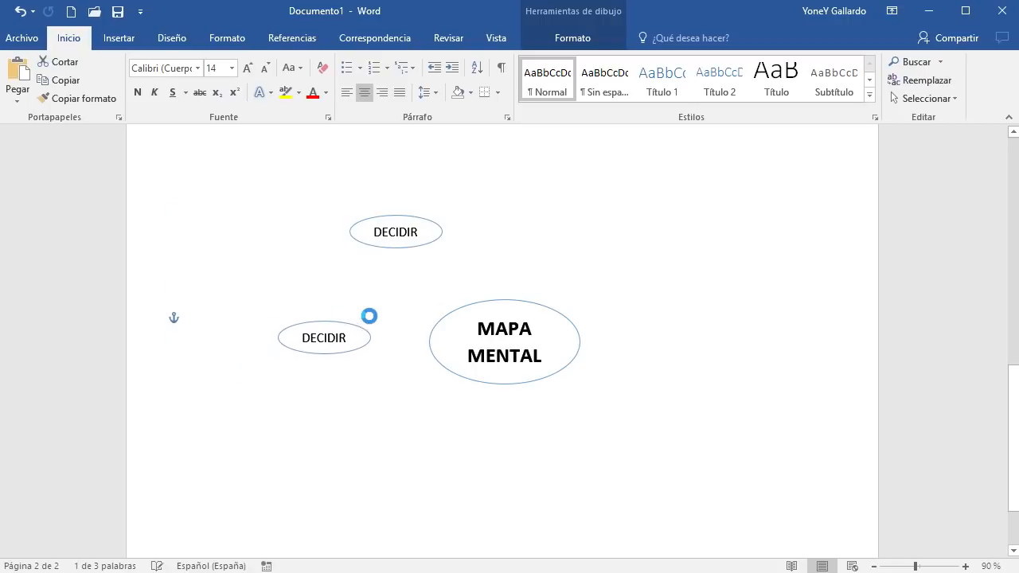
{"action": "left_click", "coordinate": [357, 333]}
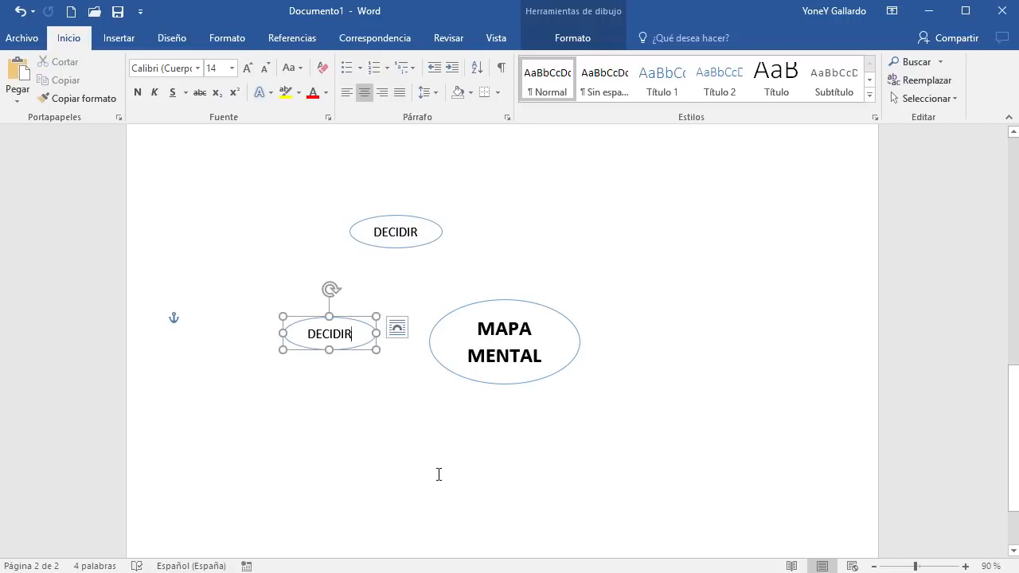
{"action": "key", "text": "ctrl+a"}
{"action": "type", "text": "VISIÓN"}
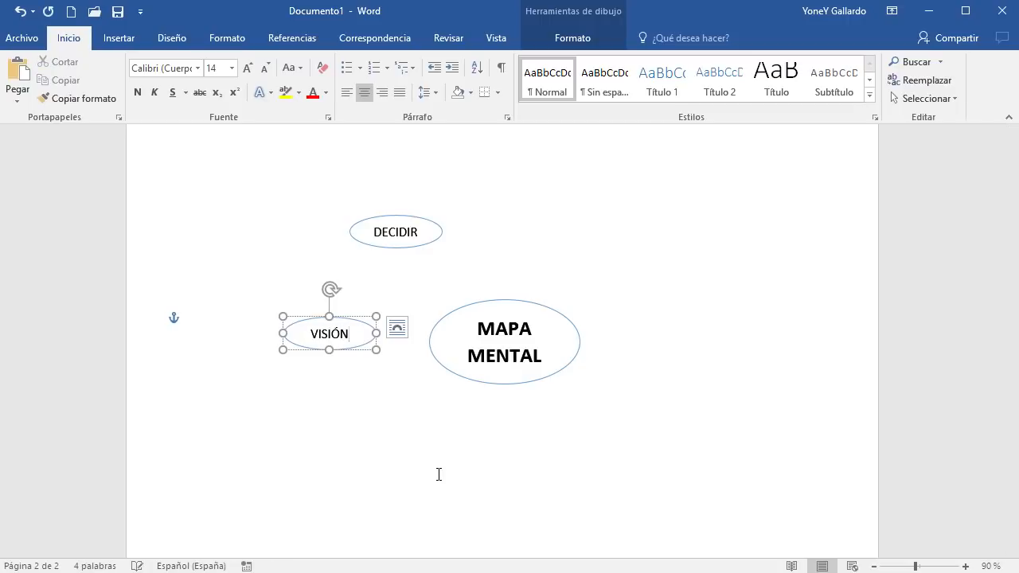
- Place a copy of the "VISIÓN" ellipse below it, labelled "ESTUDIAR", and widen the copy slightly
{"action": "left_click", "coordinate": [343, 353]}
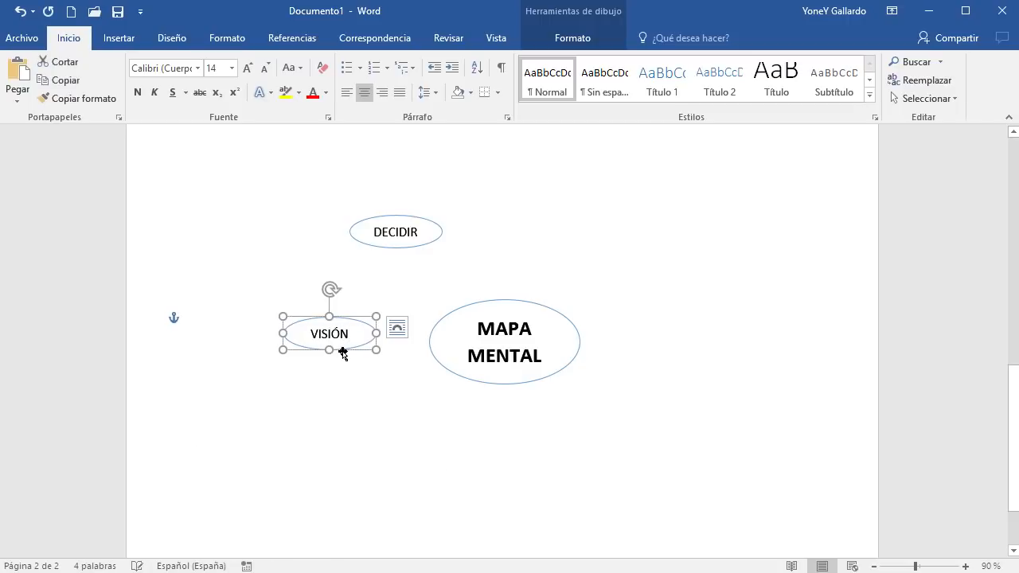
{"action": "left_click_drag", "start_coordinate": [350, 348], "coordinate": [371, 473]}
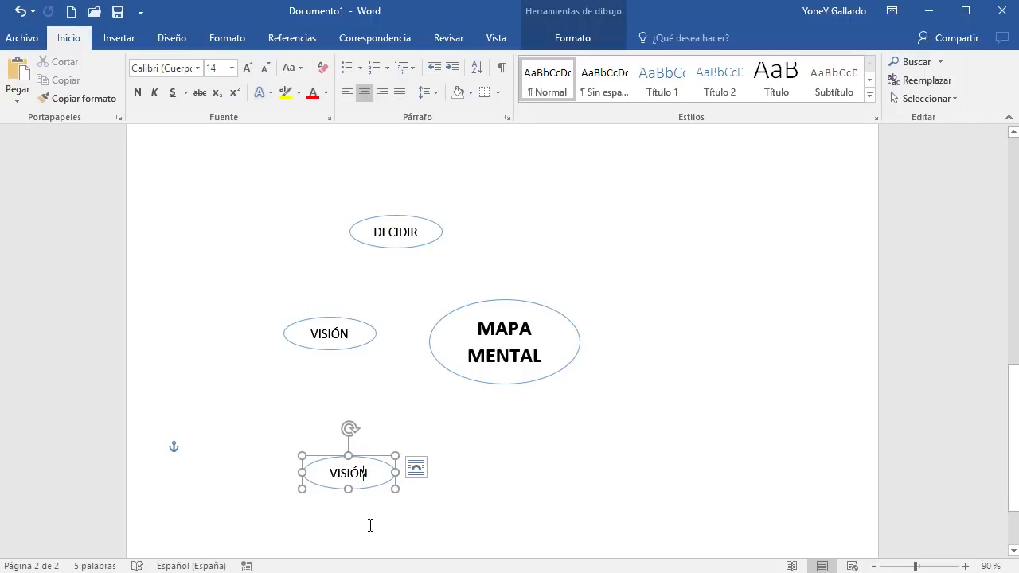
{"action": "key", "text": "shift+Home"}
{"action": "type", "text": "ESTUDIA"}
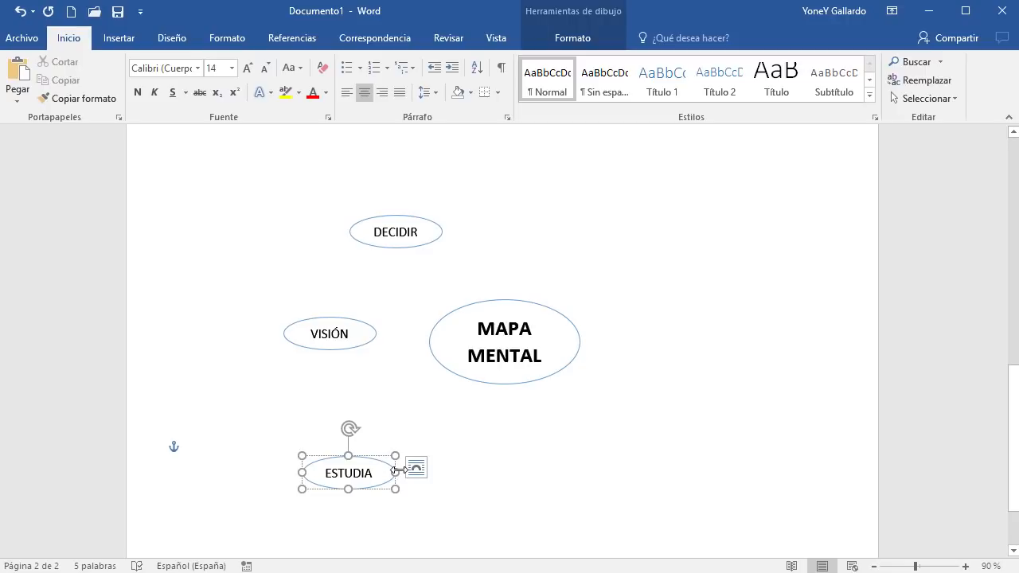
{"action": "type", "text": "R"}
{"action": "left_click_drag", "start_coordinate": [395, 471], "coordinate": [417, 469]}
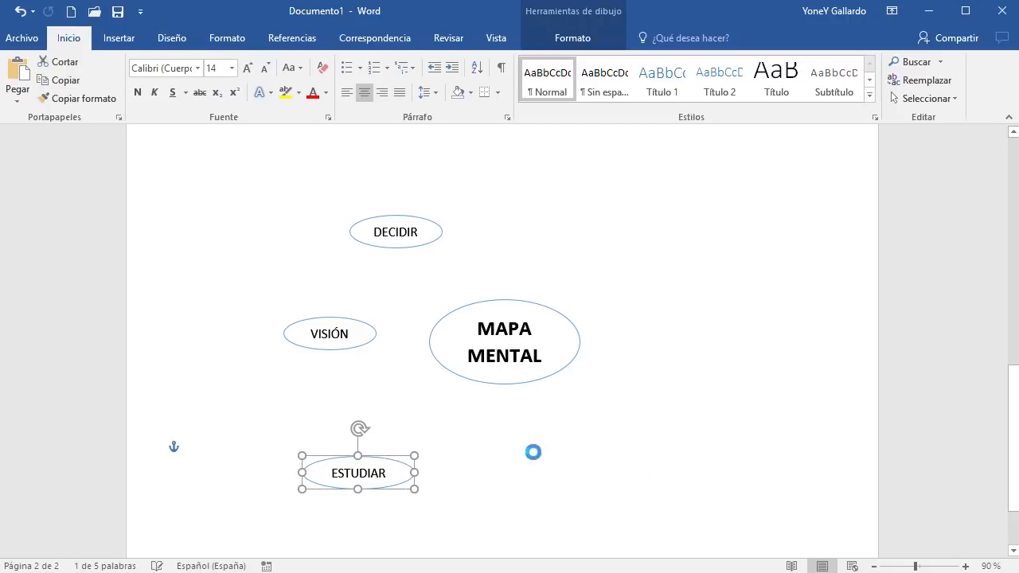
- Duplicate the "ESTUDIAR" ellipse to the lower right of the central ellipse and label the copy "PROYECTO"
{"action": "left_click_drag", "start_coordinate": [533, 451], "coordinate": [683, 467]}
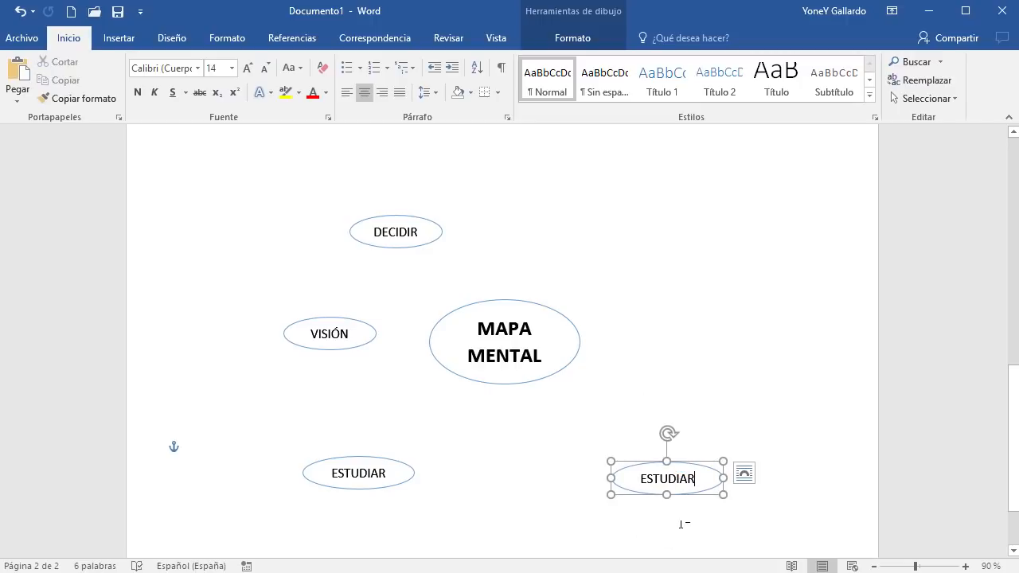
{"action": "key", "text": "shift+Home"}
{"action": "type", "text": "PROYECTO"}
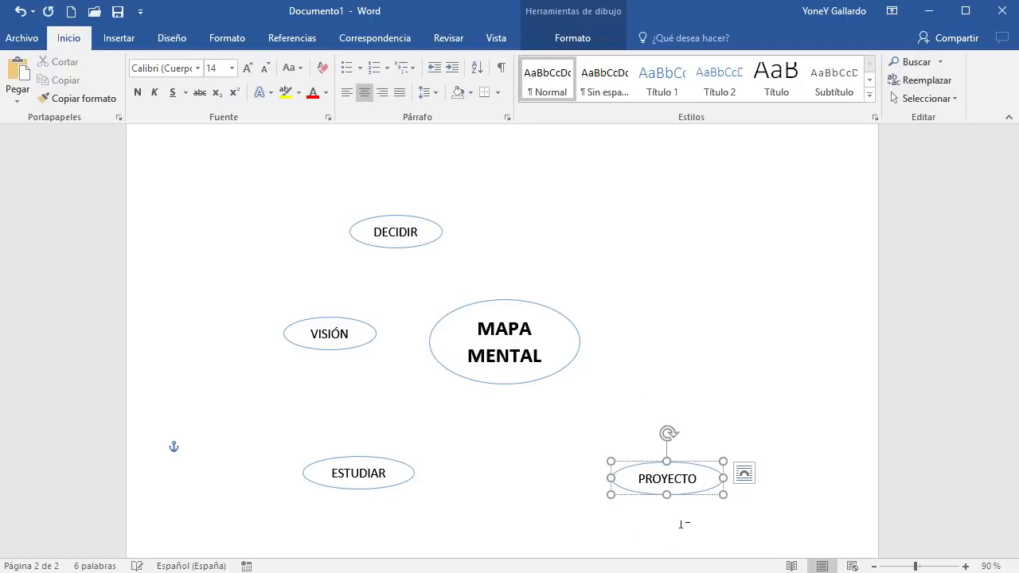
- Duplicate the "PROYECTO" ellipse directly above it, right of the central ellipse, and label the copy "CREATIVIDAD"
{"action": "left_click_drag", "start_coordinate": [688, 469], "coordinate": [690, 369]}
{"action": "left_click", "coordinate": [690, 368]}
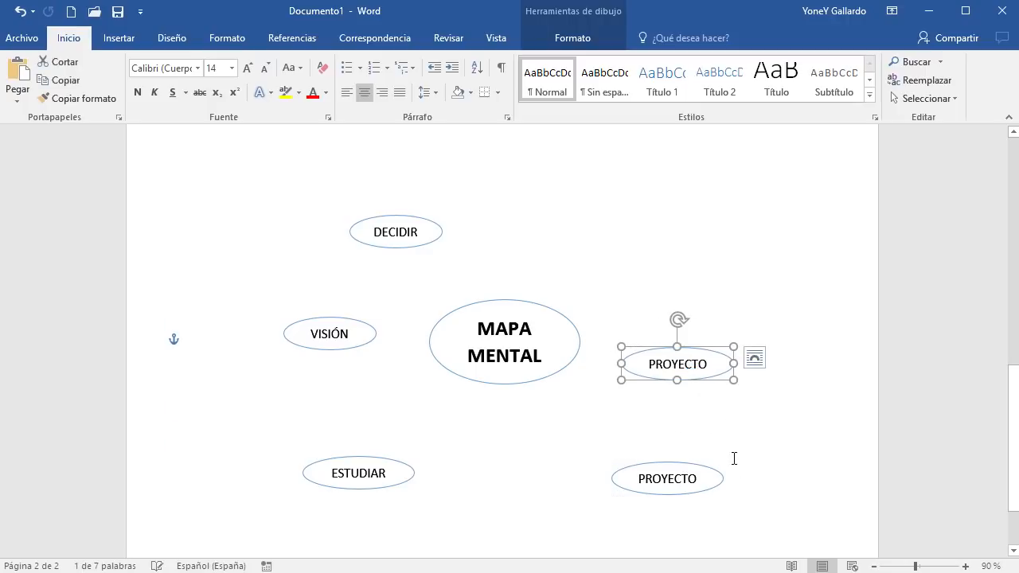
{"action": "key", "text": "ctrl+a"}
{"action": "type", "text": "CREATIVIDS"}
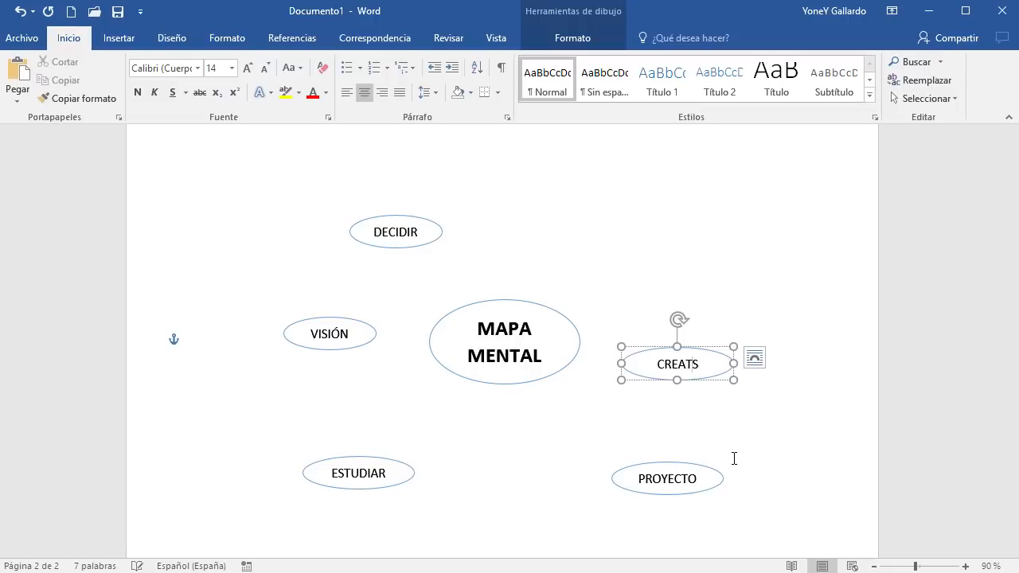
{"action": "key", "text": "BackSpace"}
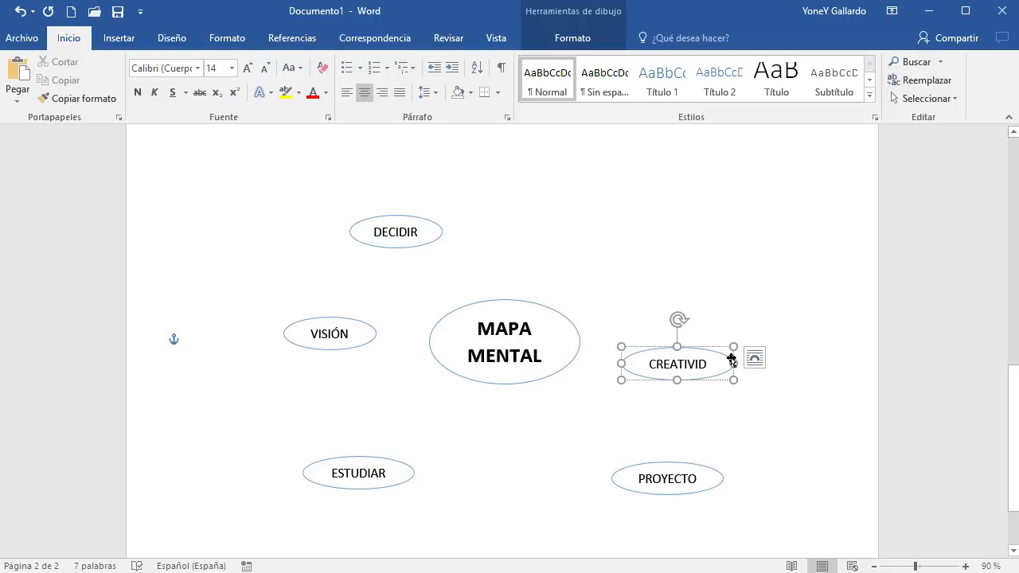
- Widen the "CREATIVIDAD" ellipse slightly and place a copy labelled "PLANIFICAR" above it
{"action": "left_click_drag", "start_coordinate": [734, 363], "coordinate": [705, 265]}
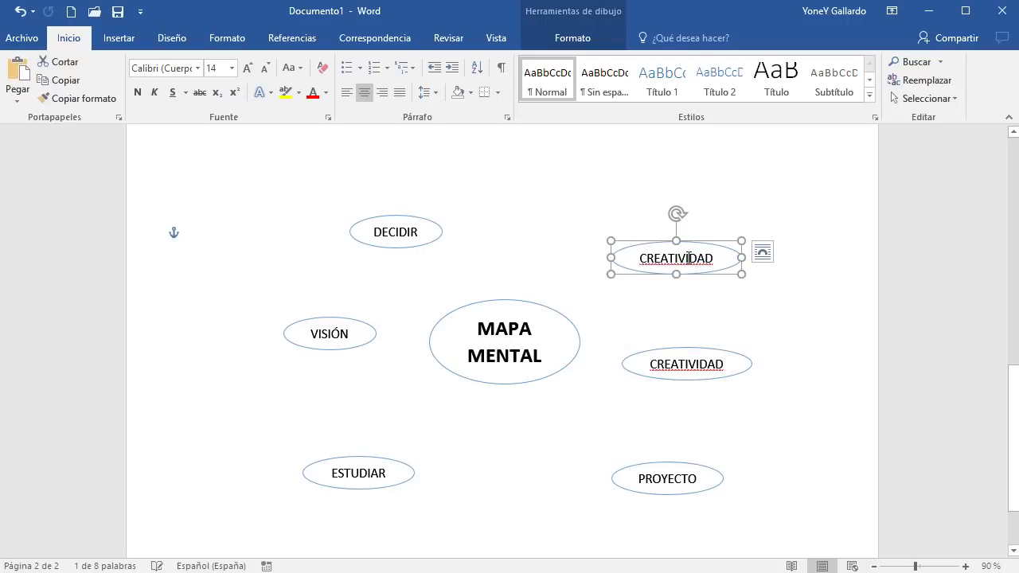
{"action": "key", "text": "ctrl+a"}
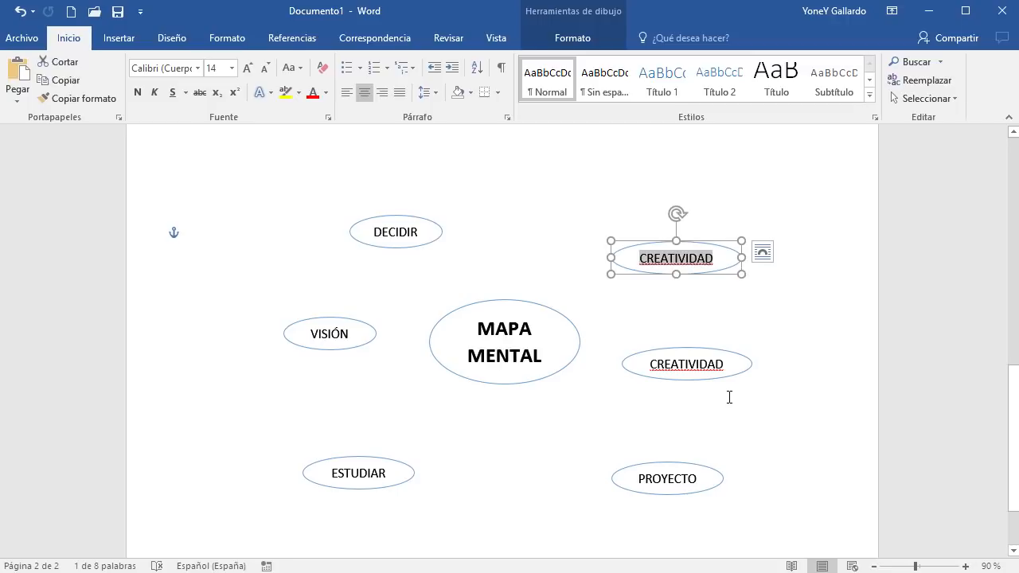
{"action": "type", "text": "PLANIFICAS"}
{"action": "key", "text": "BackSpace"}
{"action": "type", "text": "RS"}
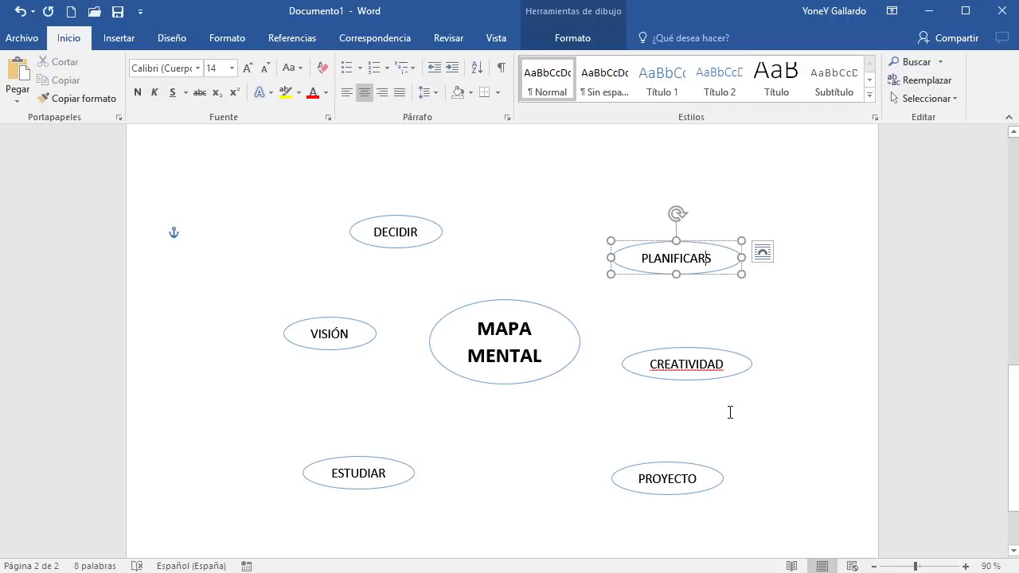